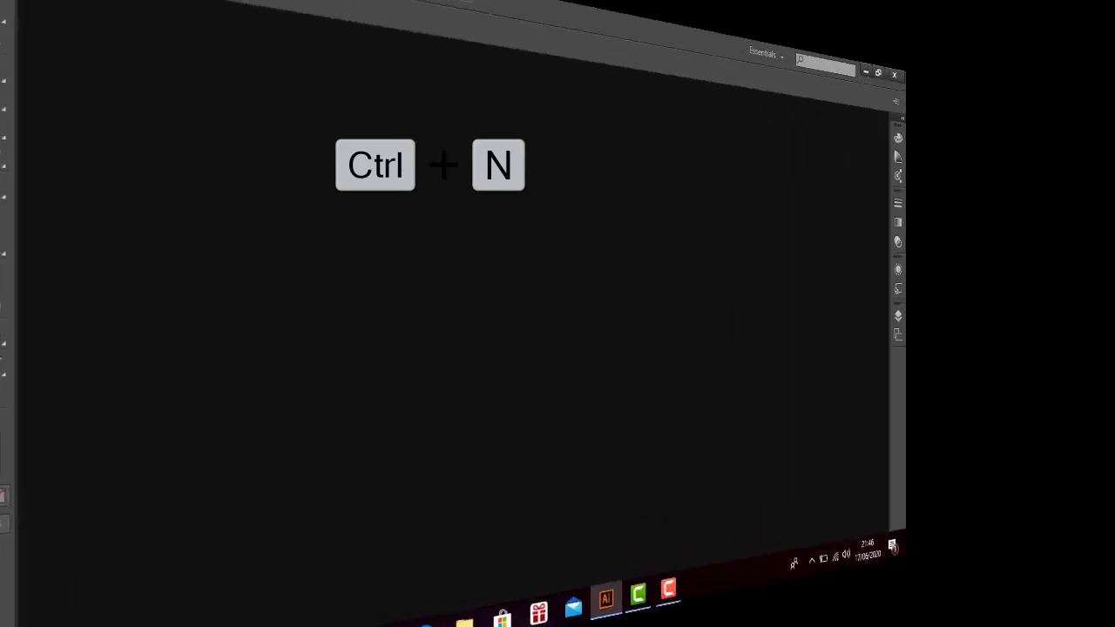
- Open the File menu to begin a new document
{"action": "left_click", "coordinate": [49, 13]}
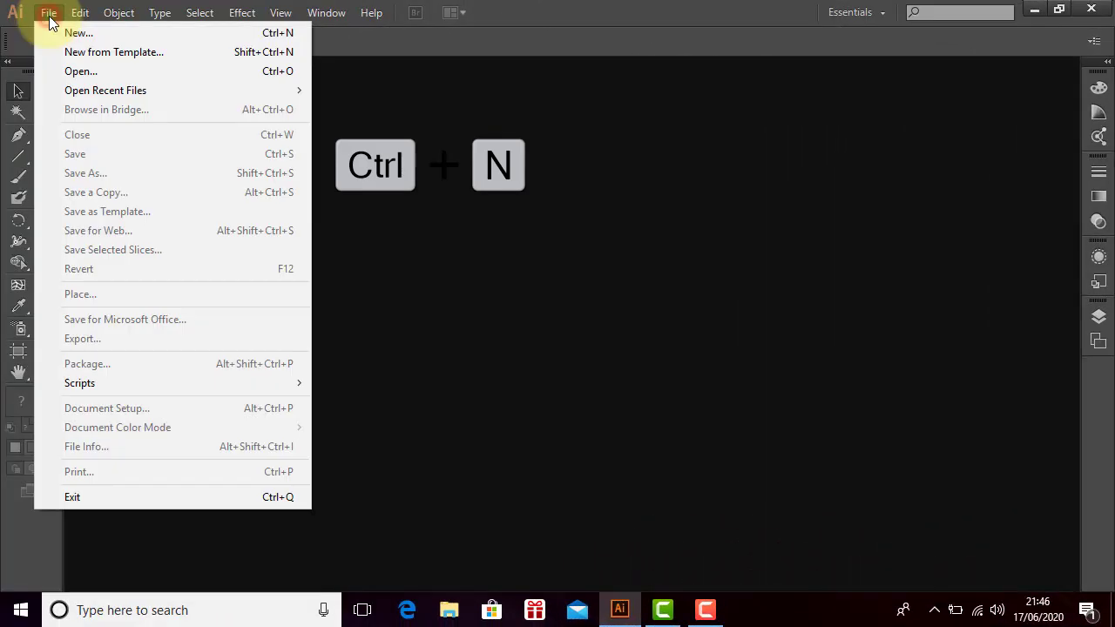
- Create a portrait A4 document named 'Letterhead' with units set to inches
{"action": "left_click", "coordinate": [133, 39]}
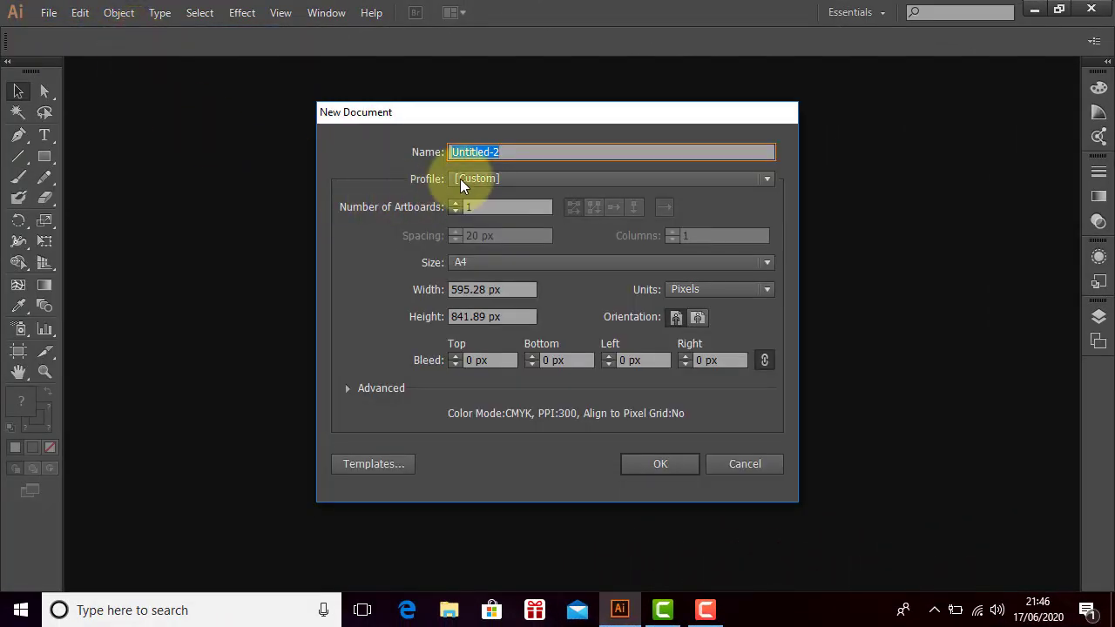
{"action": "triple_click", "coordinate": [505, 152]}
{"action": "type", "text": "Le"}
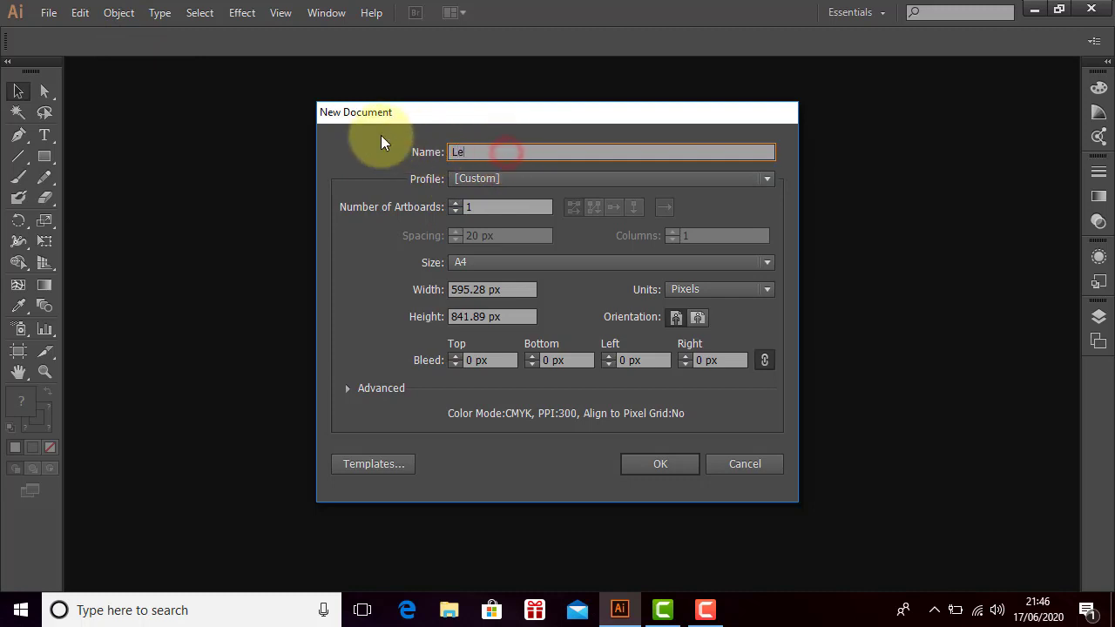
{"action": "type", "text": "tterhead"}
{"action": "left_click", "coordinate": [505, 262]}
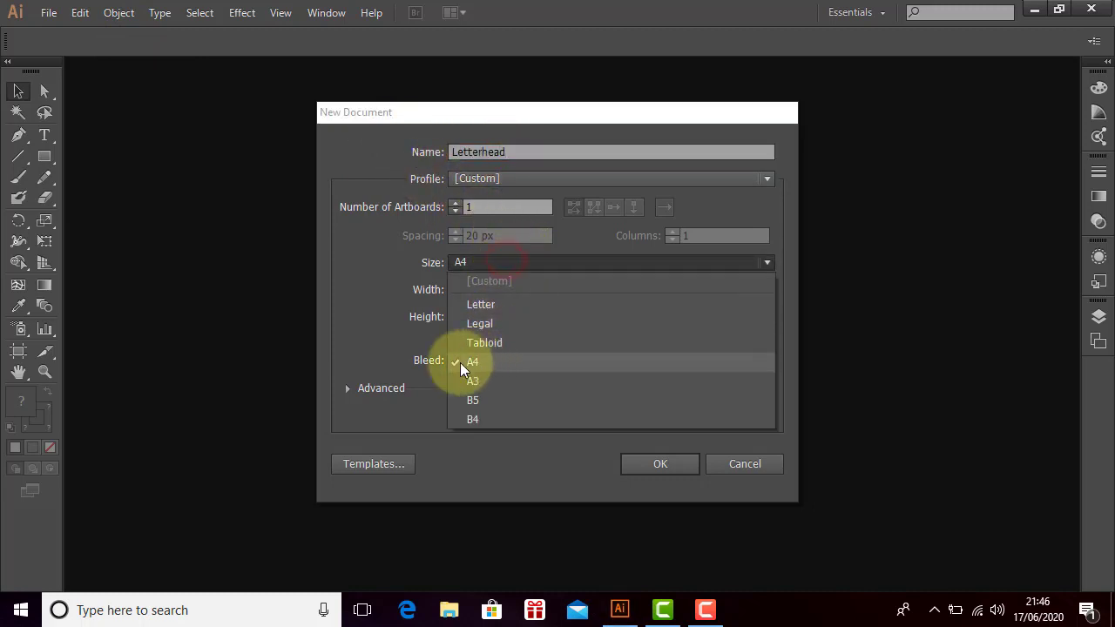
{"action": "left_click", "coordinate": [483, 364]}
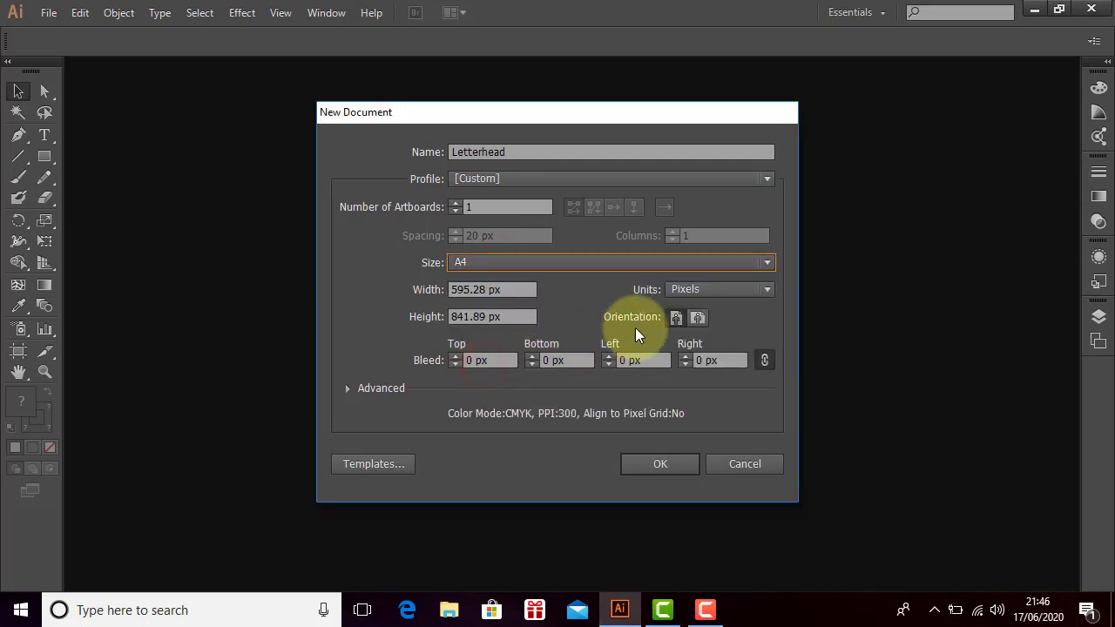
{"action": "left_click", "coordinate": [722, 294]}
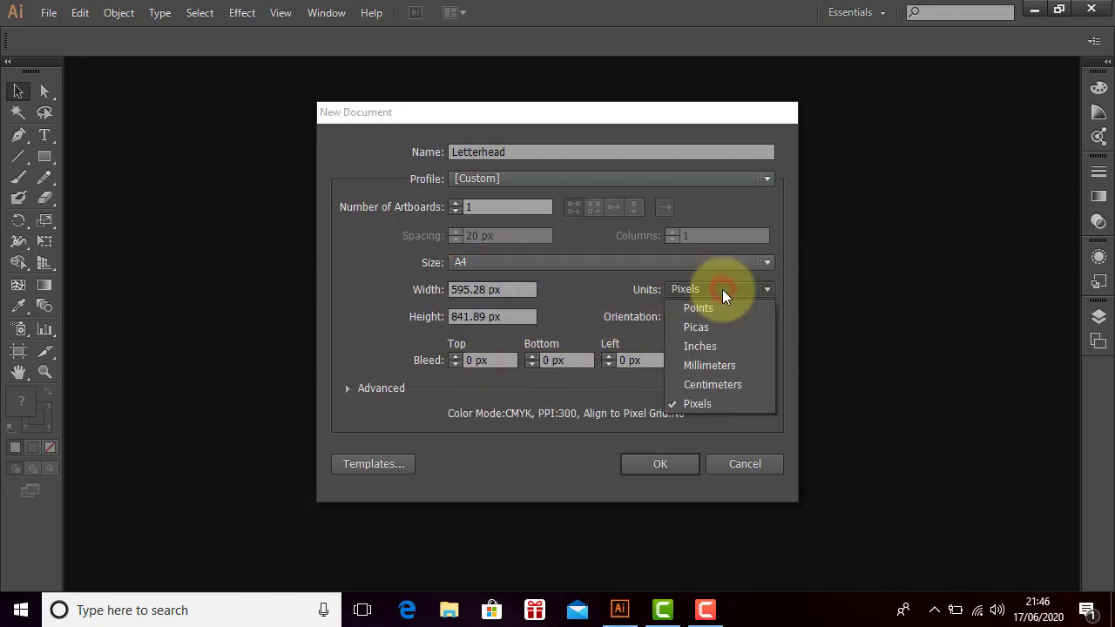
{"action": "left_click", "coordinate": [696, 347]}
{"action": "left_click", "coordinate": [678, 320]}
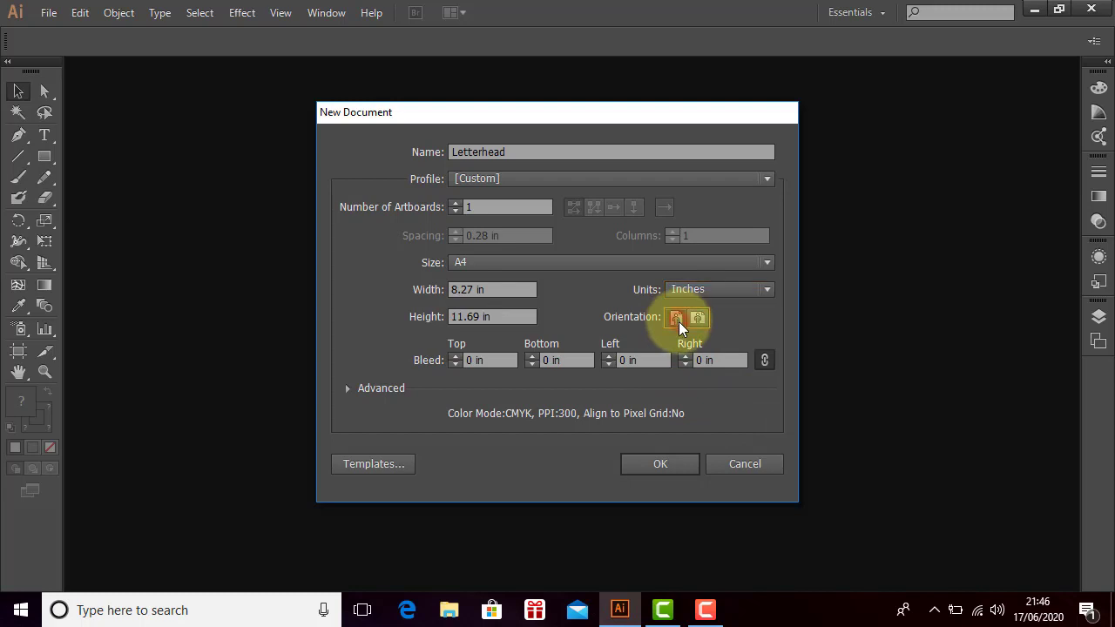
{"action": "left_click", "coordinate": [674, 466]}
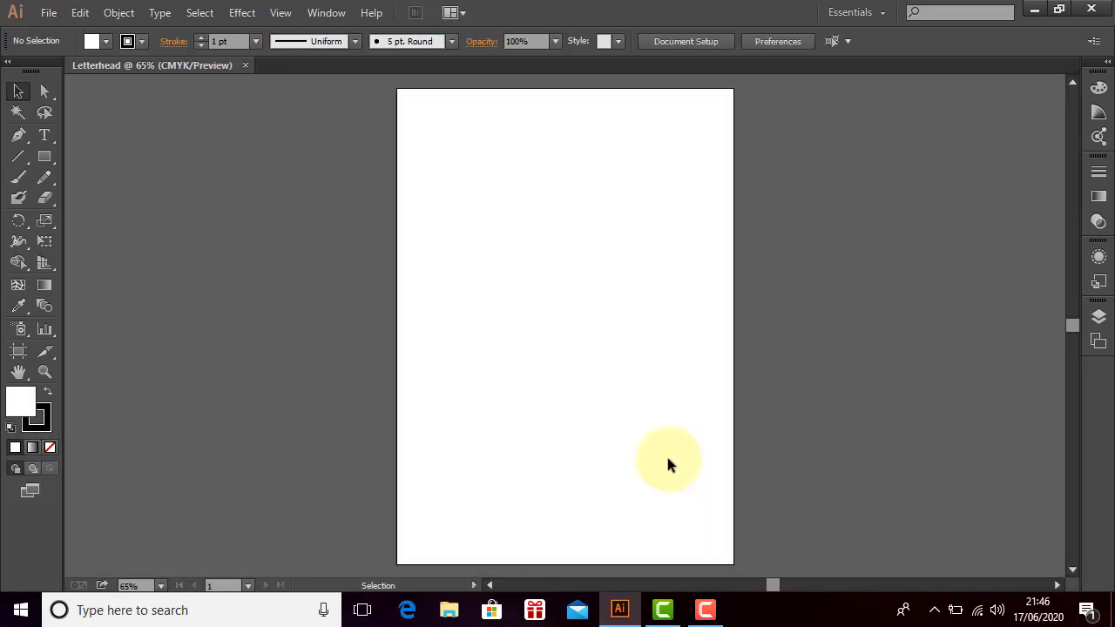
- Fit the page in view and draw an 8.27 × 11.69 in rectangle aligned to the artboard
{"action": "left_click", "coordinate": [279, 13]}
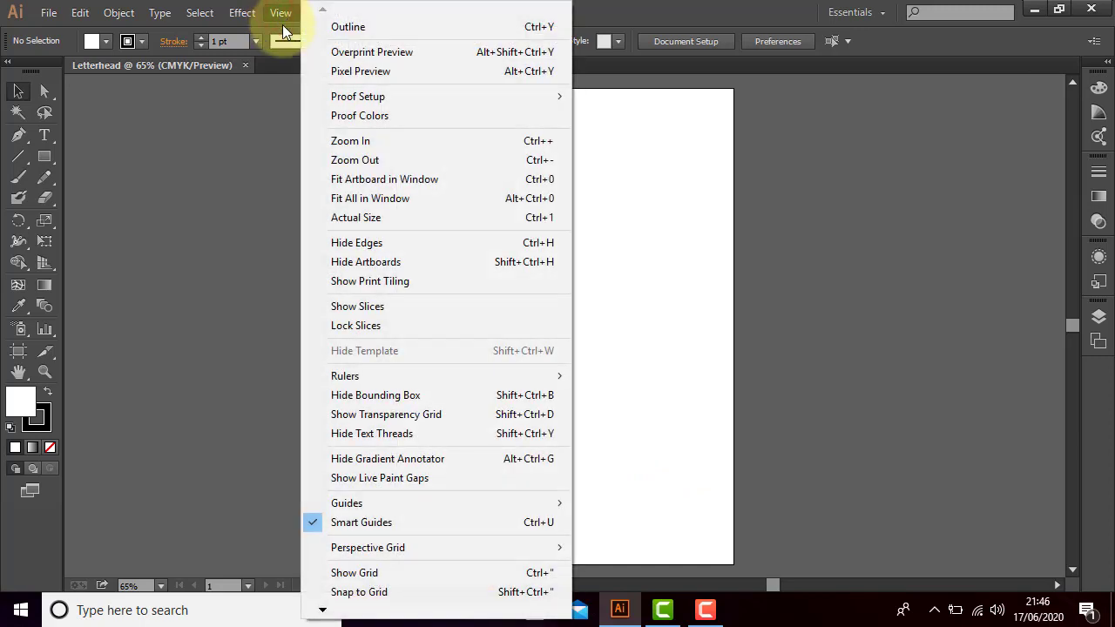
{"action": "left_click", "coordinate": [390, 204]}
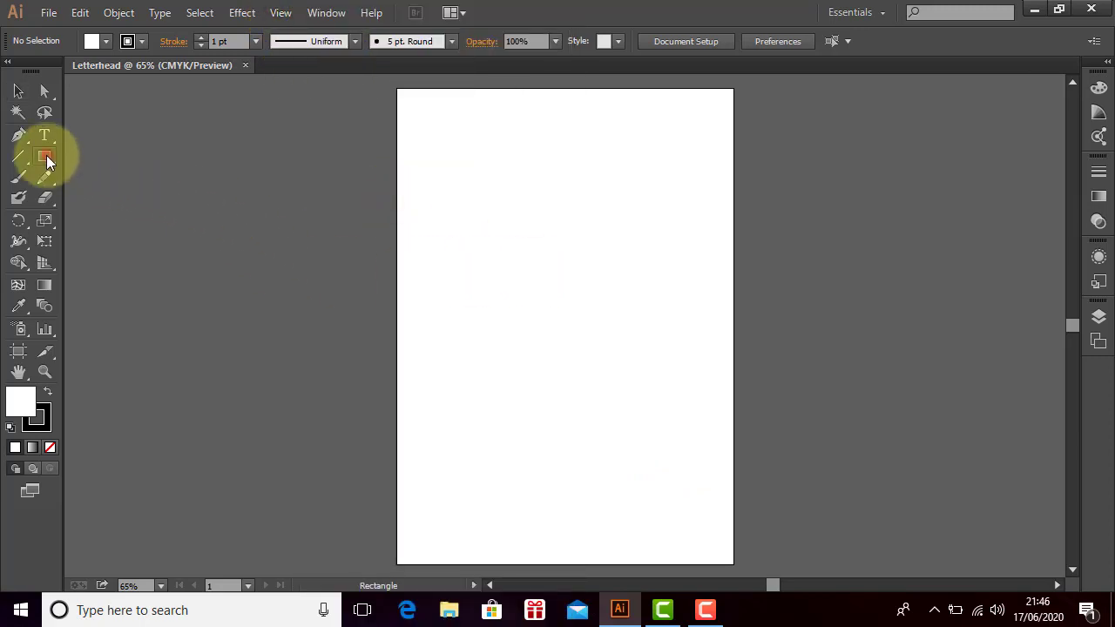
{"action": "left_click", "coordinate": [403, 99]}
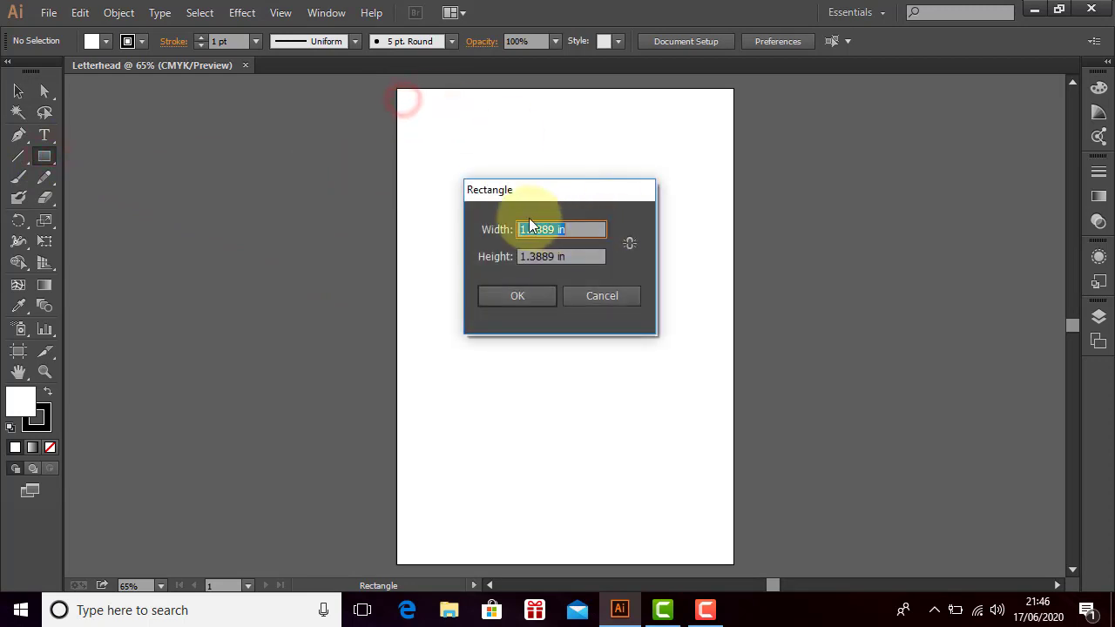
{"action": "type", "text": "8.27"}
{"action": "key", "text": "Tab"}
{"action": "type", "text": "11.69"}
{"action": "left_click", "coordinate": [571, 229]}
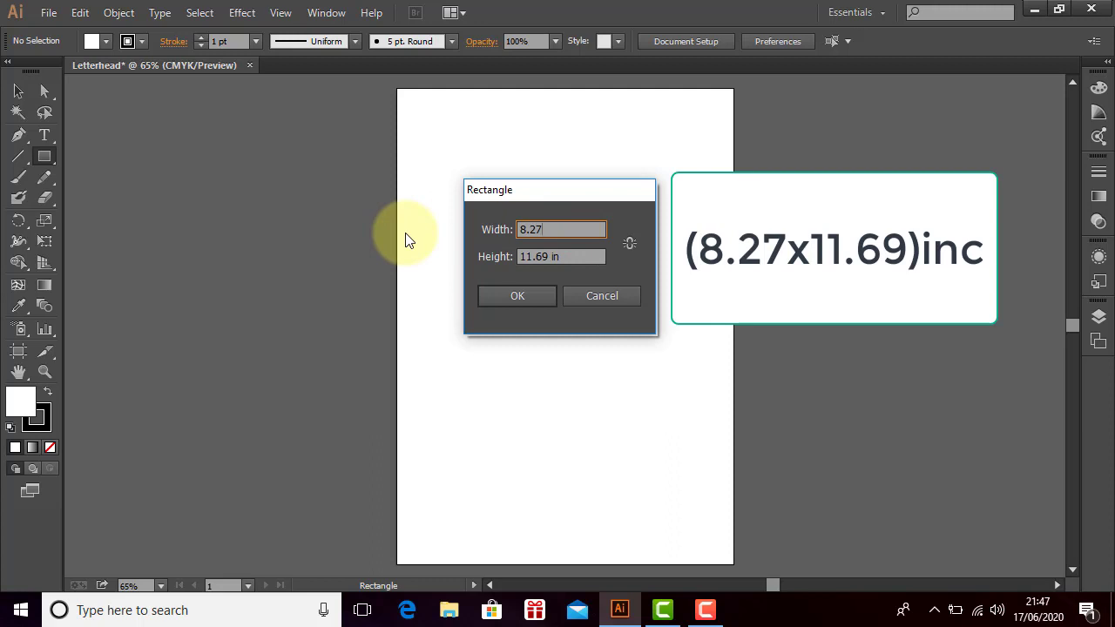
{"action": "double_click", "coordinate": [572, 256]}
{"action": "type", "text": "1"}
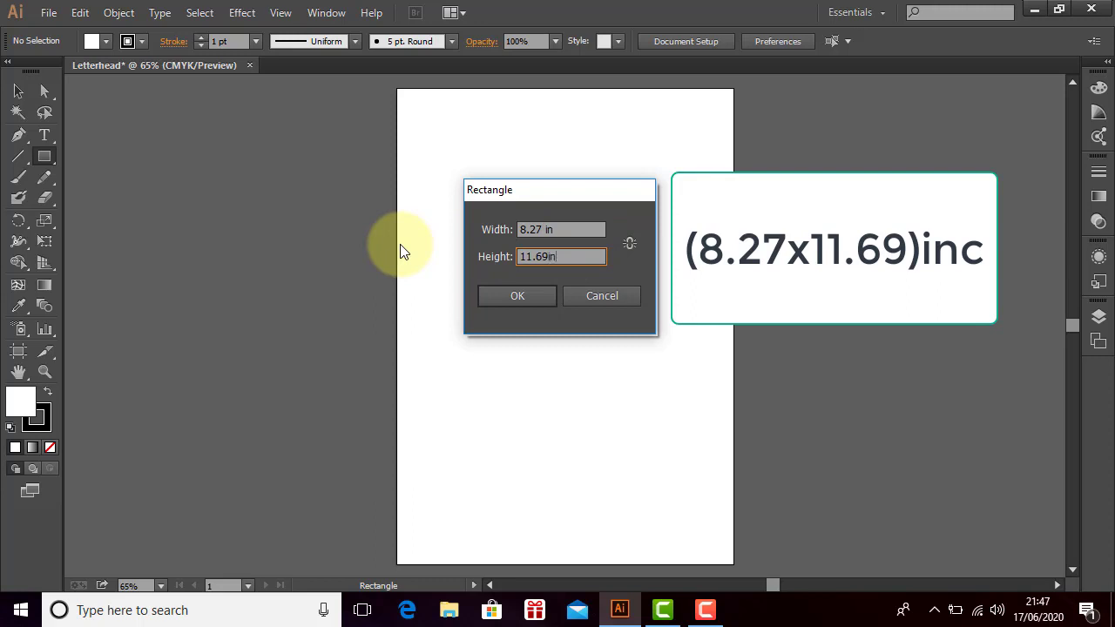
{"action": "left_click", "coordinate": [524, 297]}
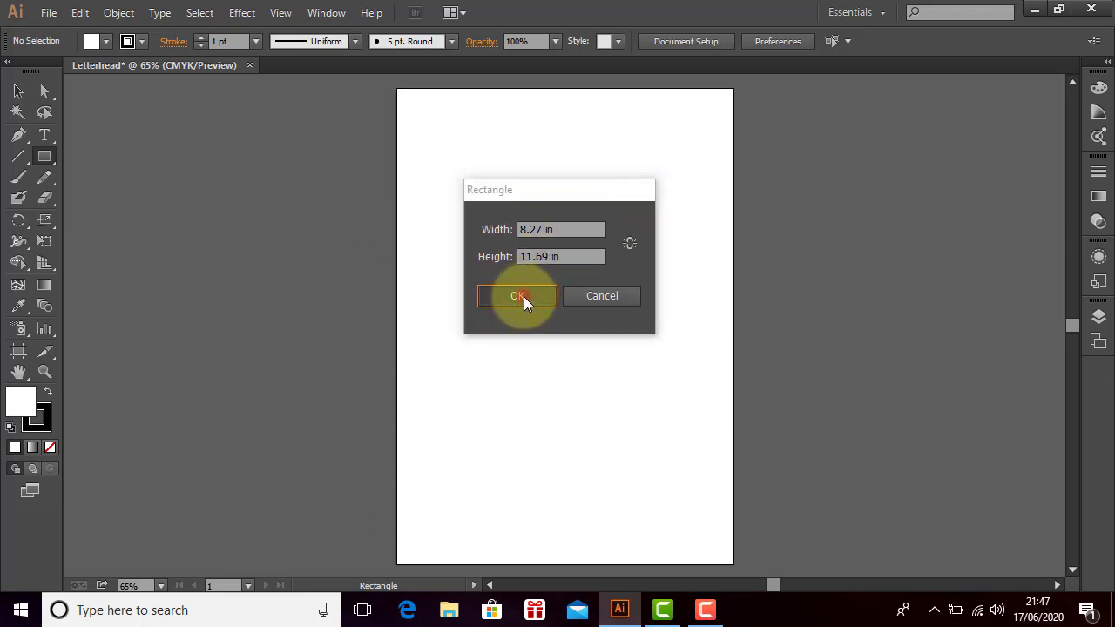
{"action": "left_click", "coordinate": [18, 91]}
{"action": "left_click_drag", "start_coordinate": [497, 320], "coordinate": [457, 214]}
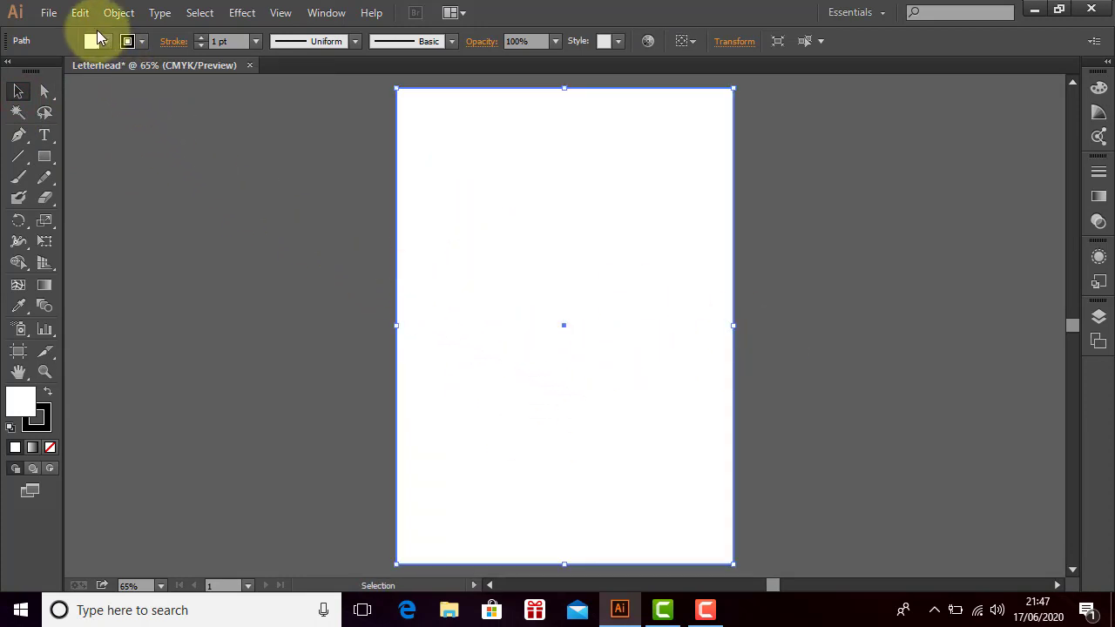
- Paste a copy of the page rectangle in front and shrink it to a strip at the page top
{"action": "left_click", "coordinate": [79, 12]}
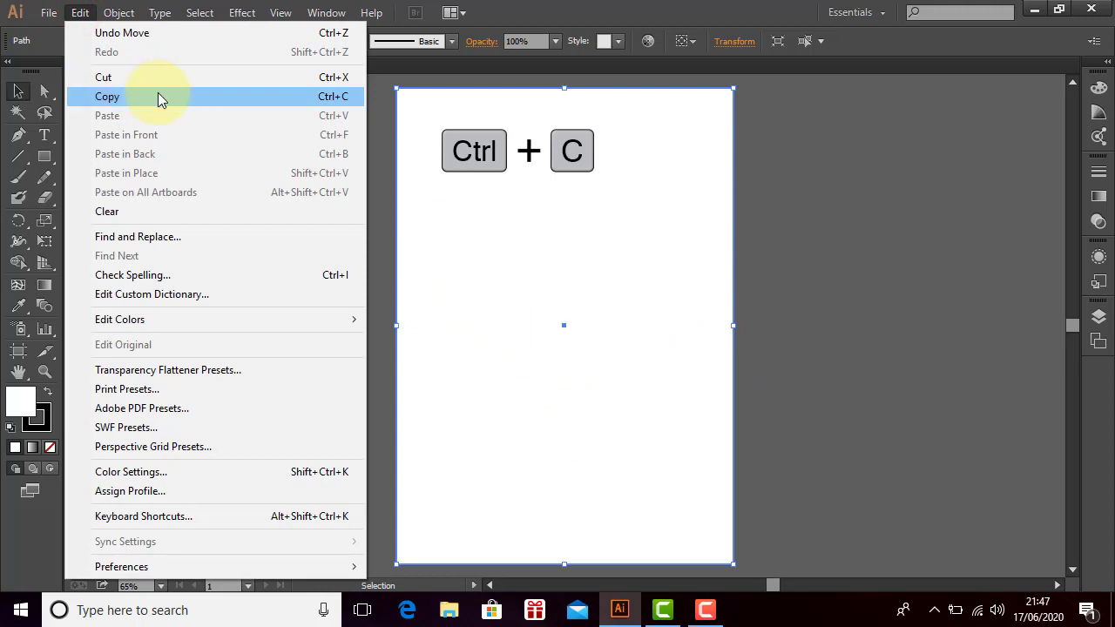
{"action": "left_click", "coordinate": [158, 93]}
{"action": "left_click", "coordinate": [80, 12]}
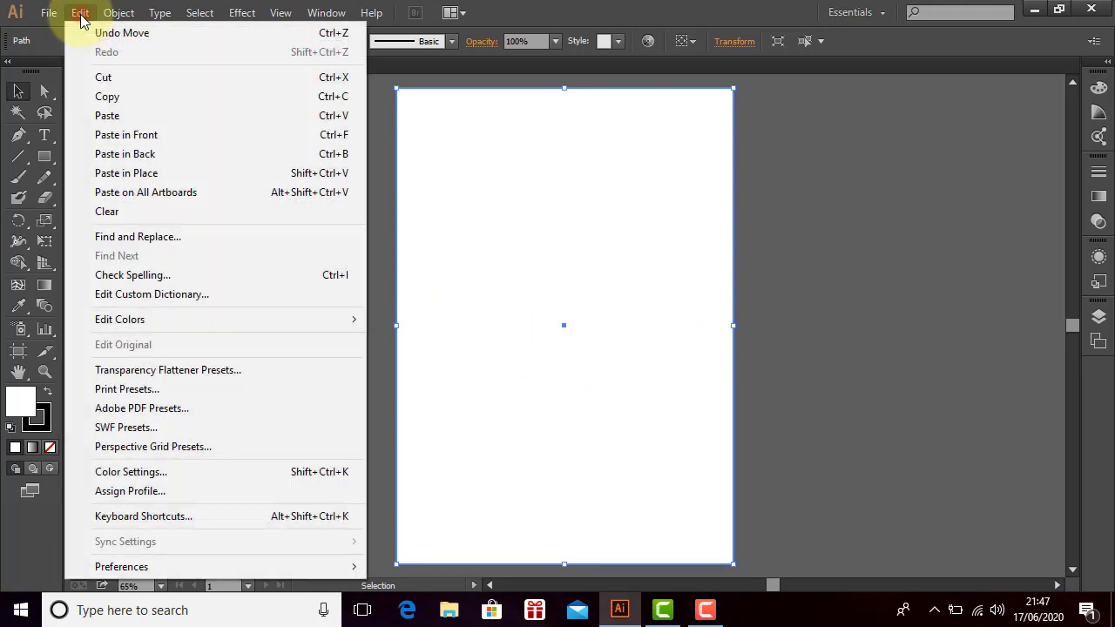
{"action": "left_click", "coordinate": [175, 135]}
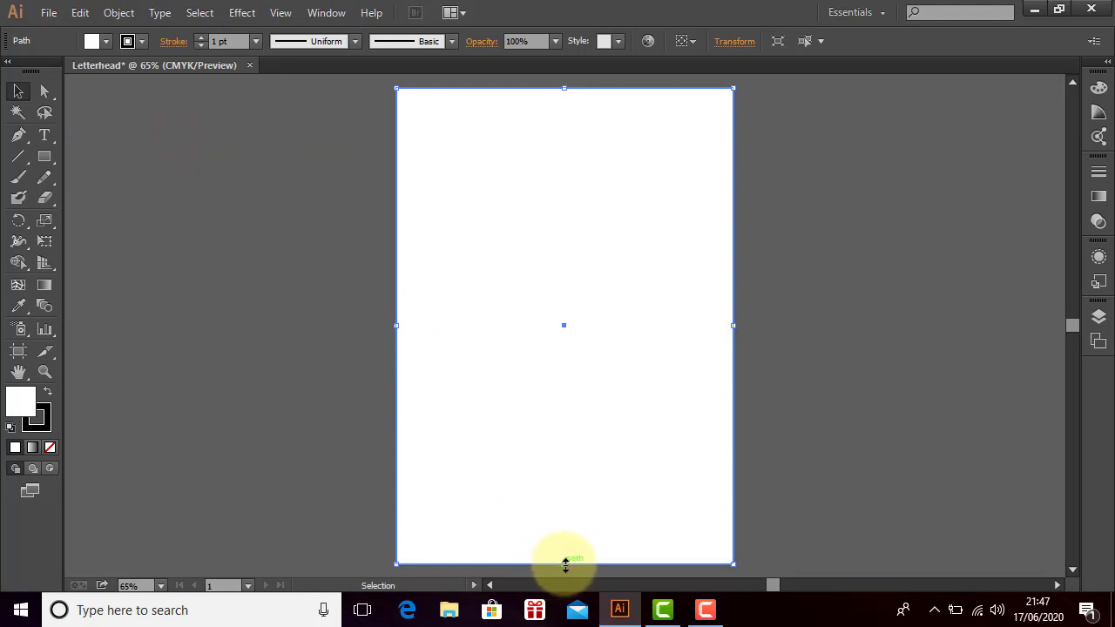
{"action": "left_click_drag", "start_coordinate": [566, 564], "coordinate": [577, 130]}
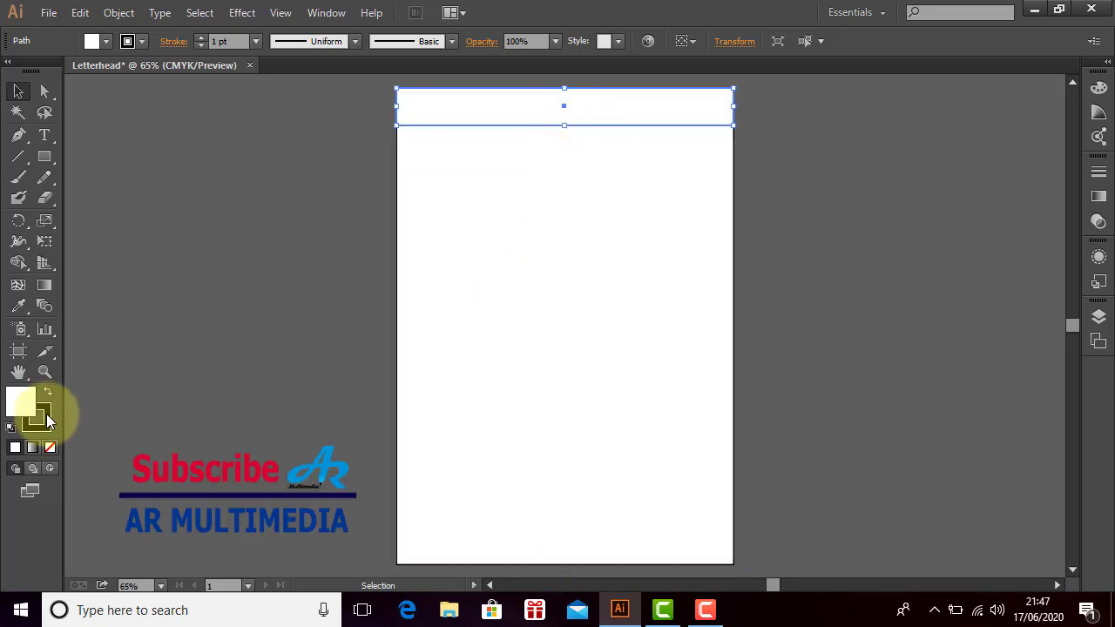
- Fill the header strip light blue and remove its outline
{"action": "double_click", "coordinate": [20, 403]}
{"action": "left_click", "coordinate": [833, 355]}
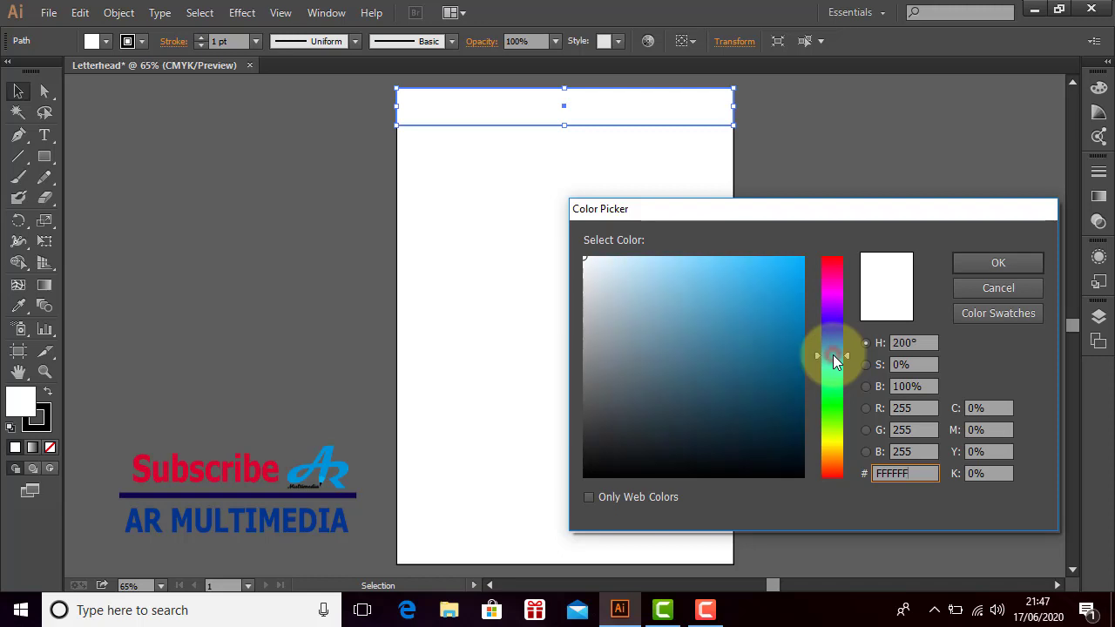
{"action": "left_click", "coordinate": [761, 267]}
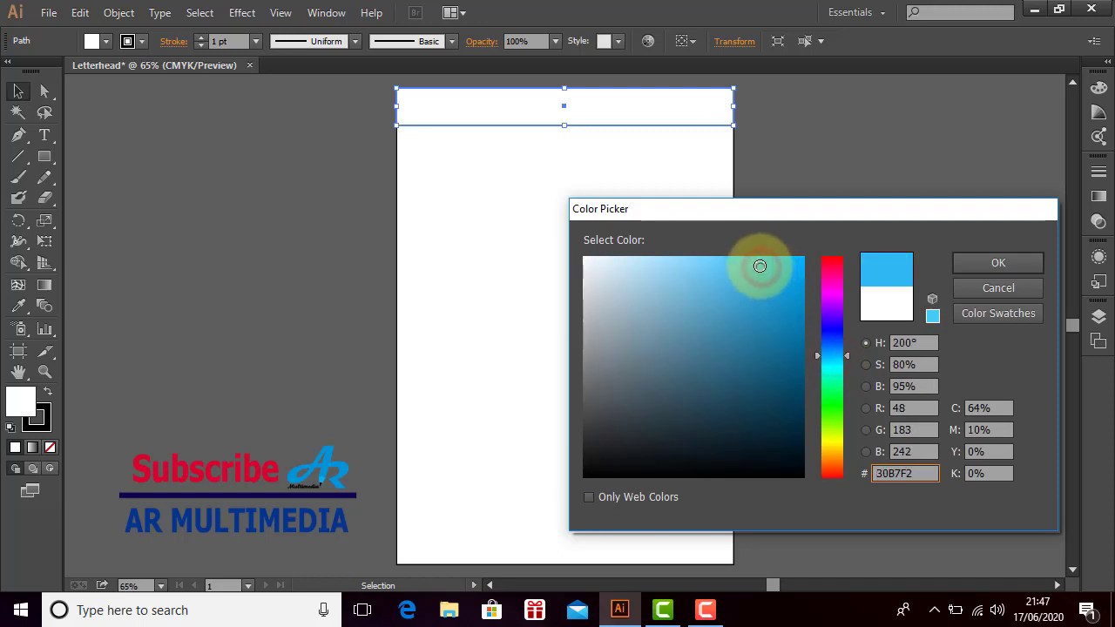
{"action": "left_click", "coordinate": [985, 259]}
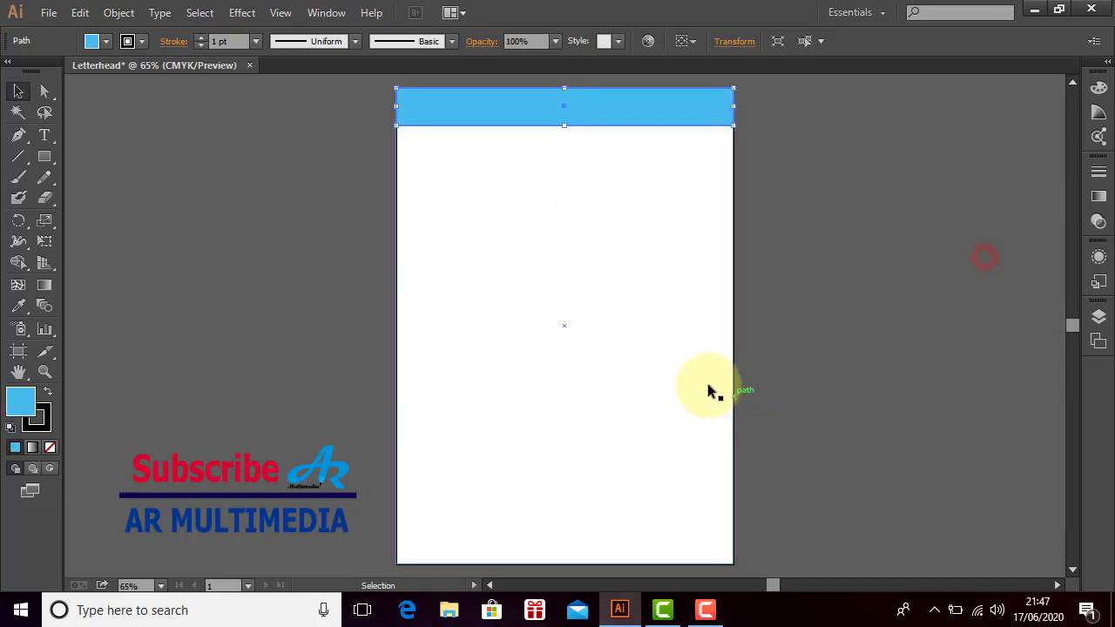
{"action": "left_click", "coordinate": [45, 420]}
{"action": "left_click", "coordinate": [49, 447]}
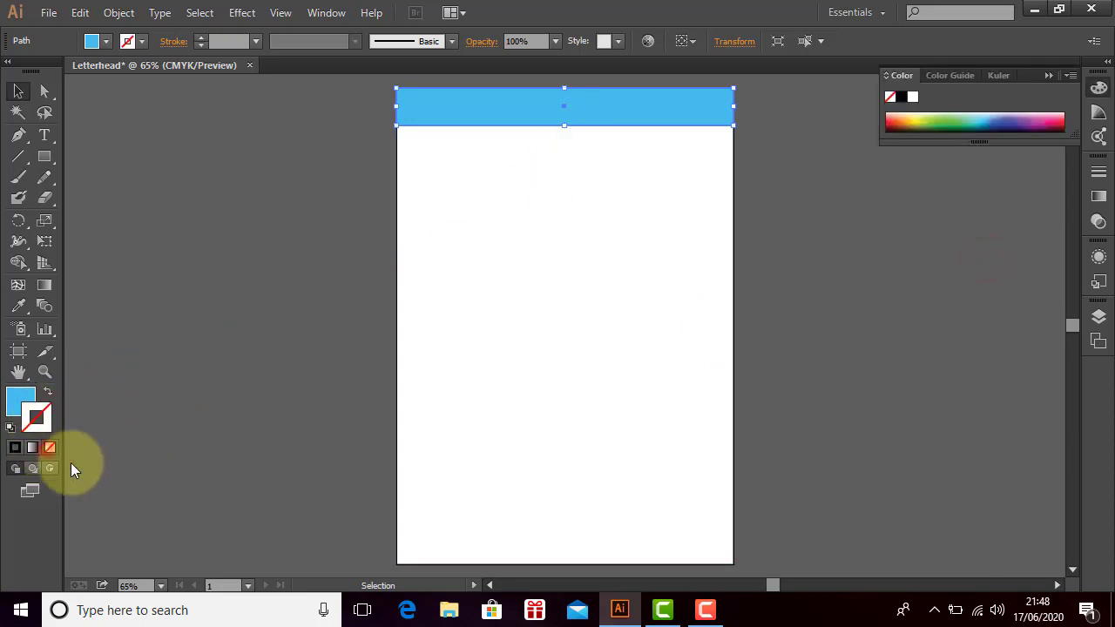
{"action": "left_click", "coordinate": [19, 399]}
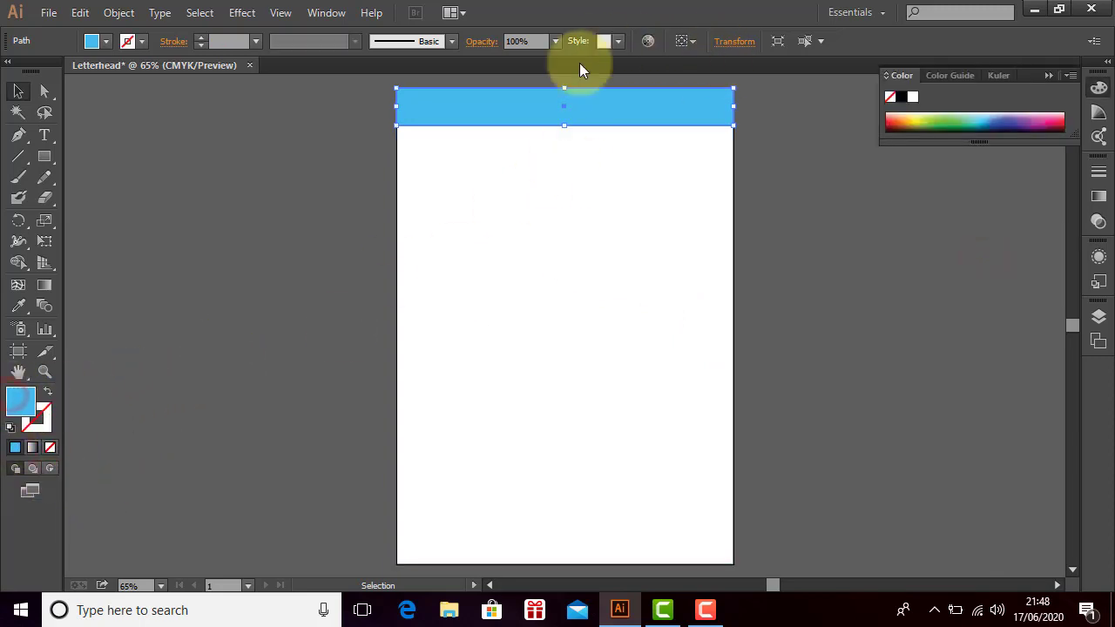
- Paste a copy of the blue strip in front and shorten it to about 0.78 in
{"action": "left_click", "coordinate": [80, 12]}
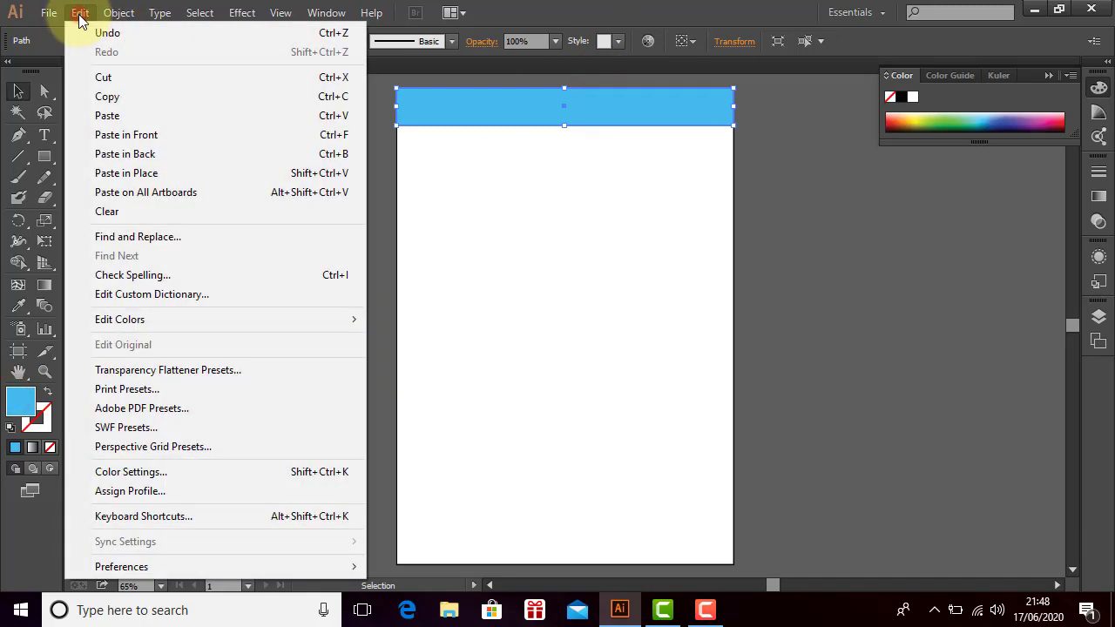
{"action": "left_click", "coordinate": [103, 98]}
{"action": "left_click", "coordinate": [137, 102]}
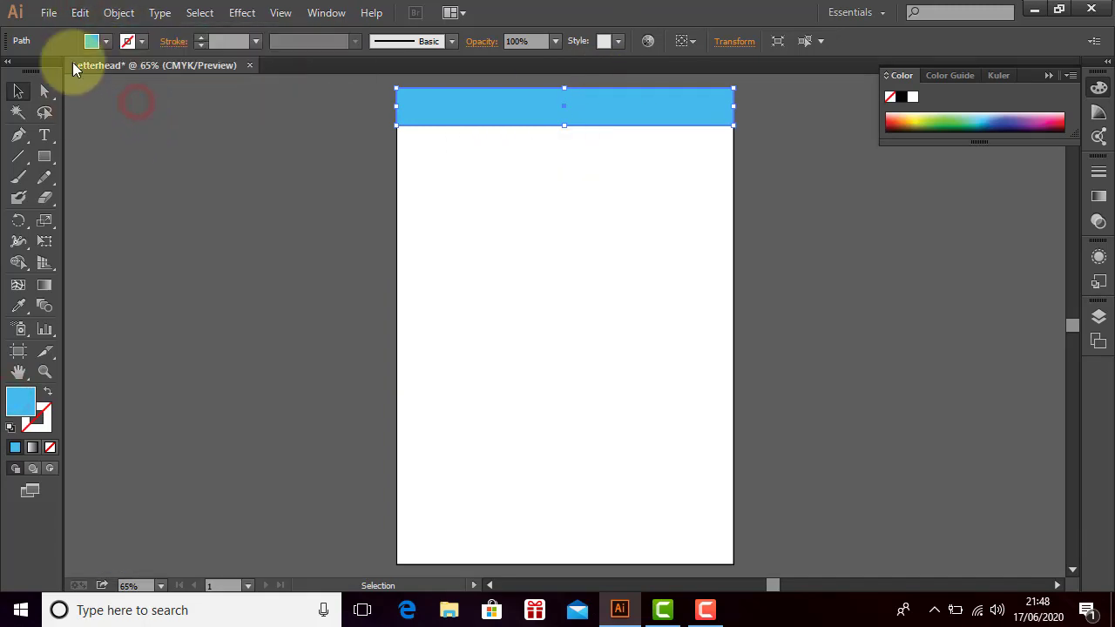
{"action": "left_click", "coordinate": [79, 13]}
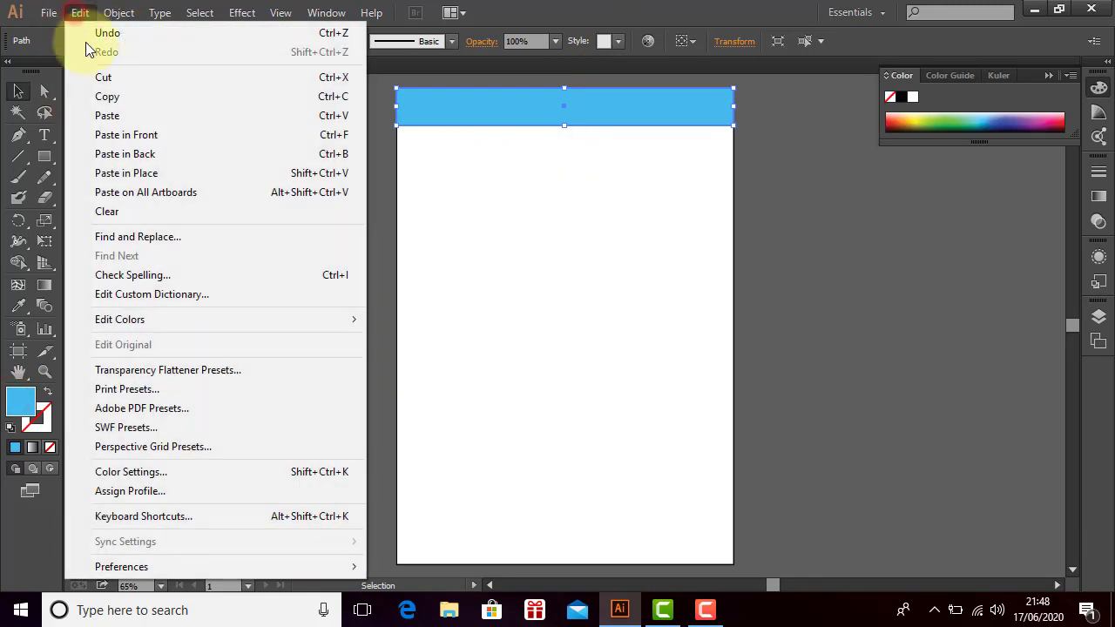
{"action": "left_click", "coordinate": [150, 135]}
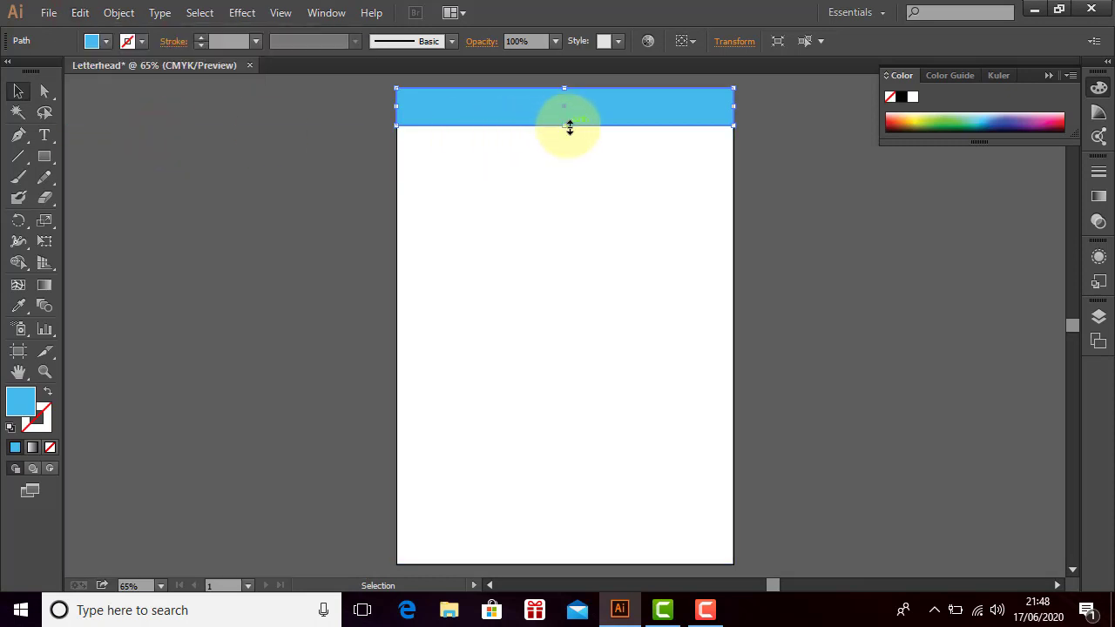
{"action": "left_click_drag", "start_coordinate": [566, 125], "coordinate": [568, 120]}
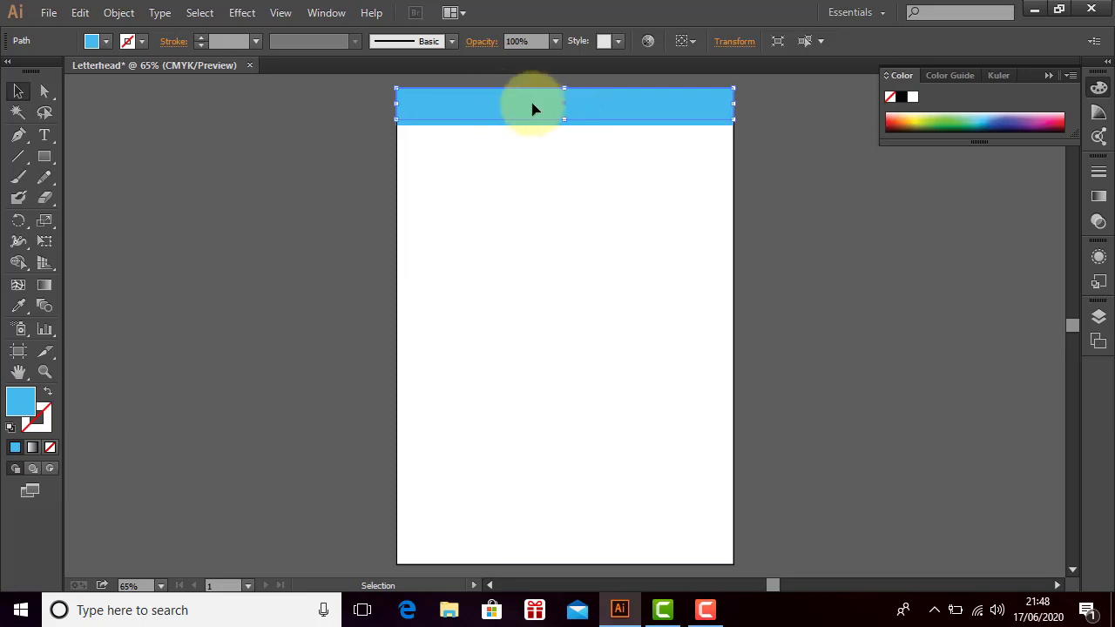
- Fill the copied header bar dark navy, hex 1A2329
{"action": "double_click", "coordinate": [21, 403]}
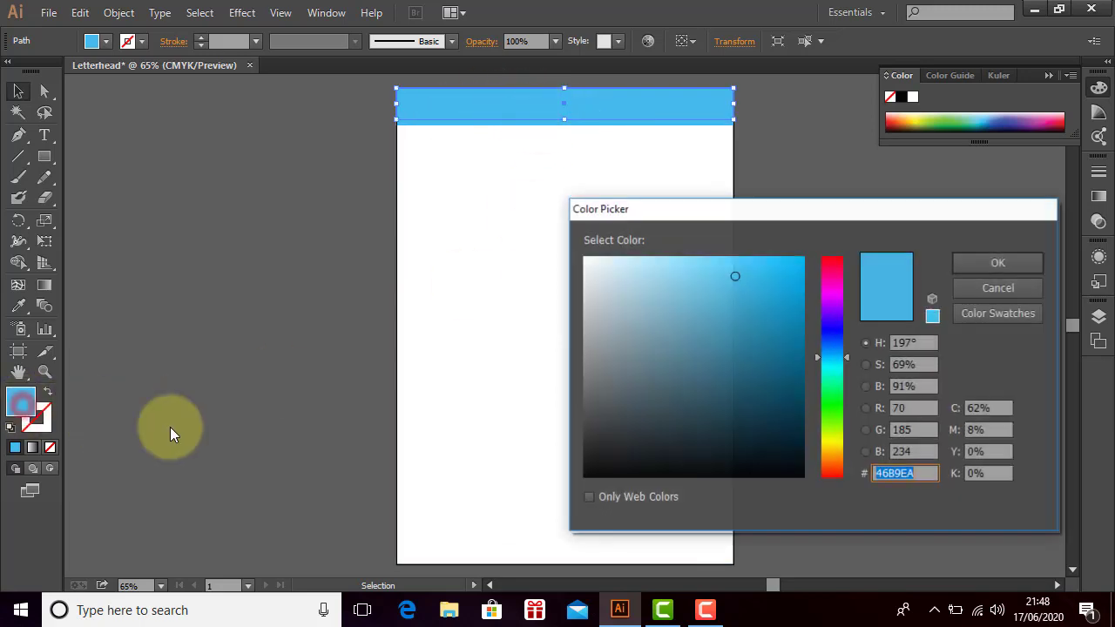
{"action": "double_click", "coordinate": [919, 473]}
{"action": "type", "text": "1A232"}
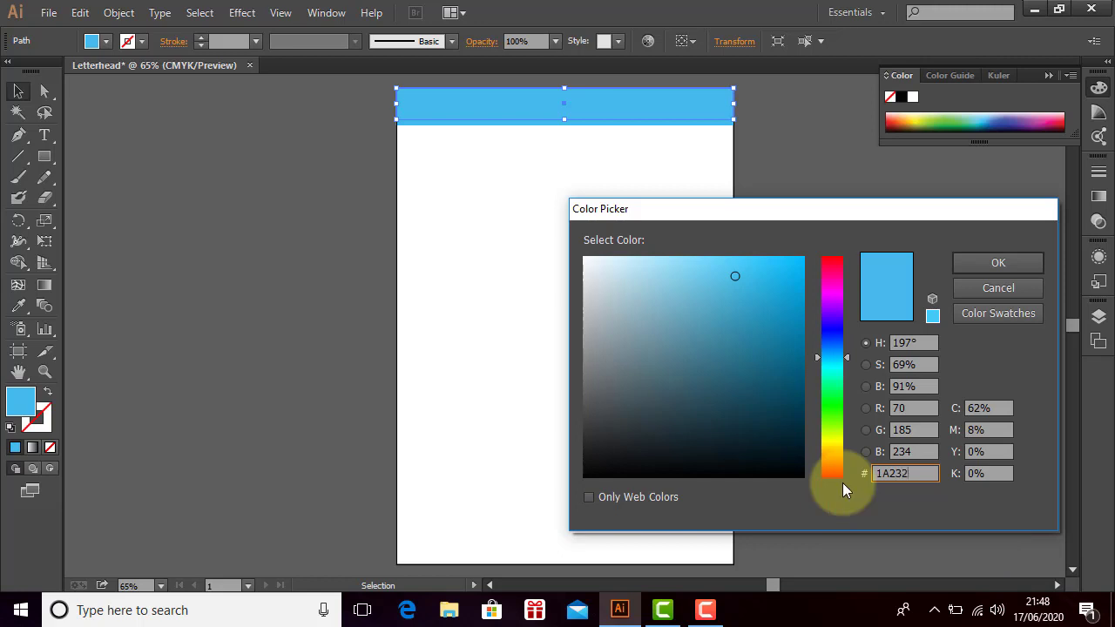
{"action": "type", "text": "9"}
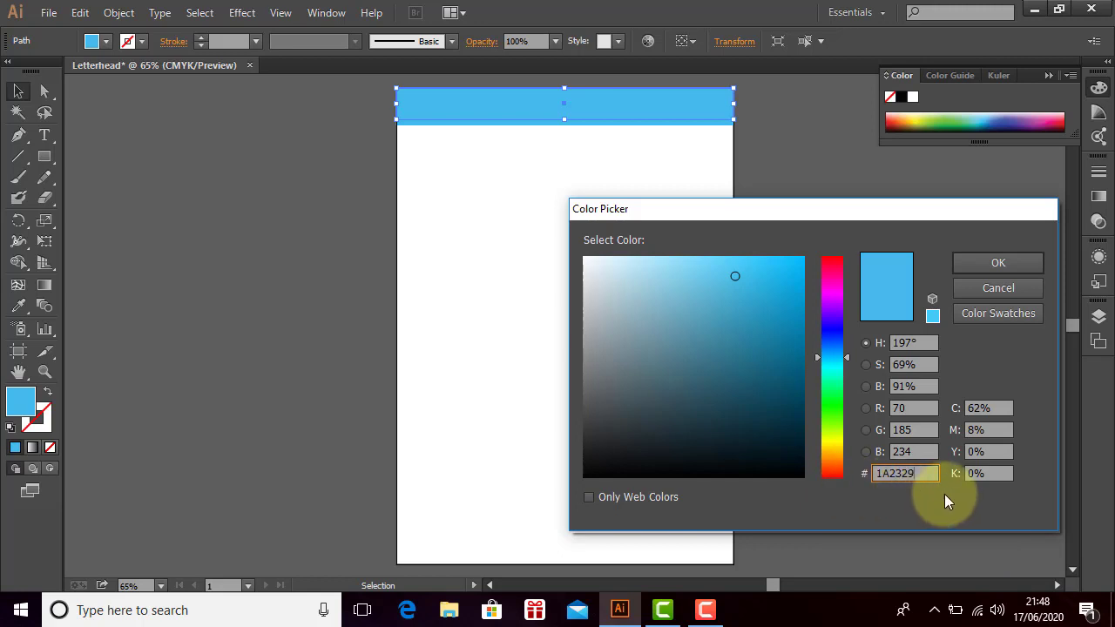
{"action": "left_click", "coordinate": [1012, 258]}
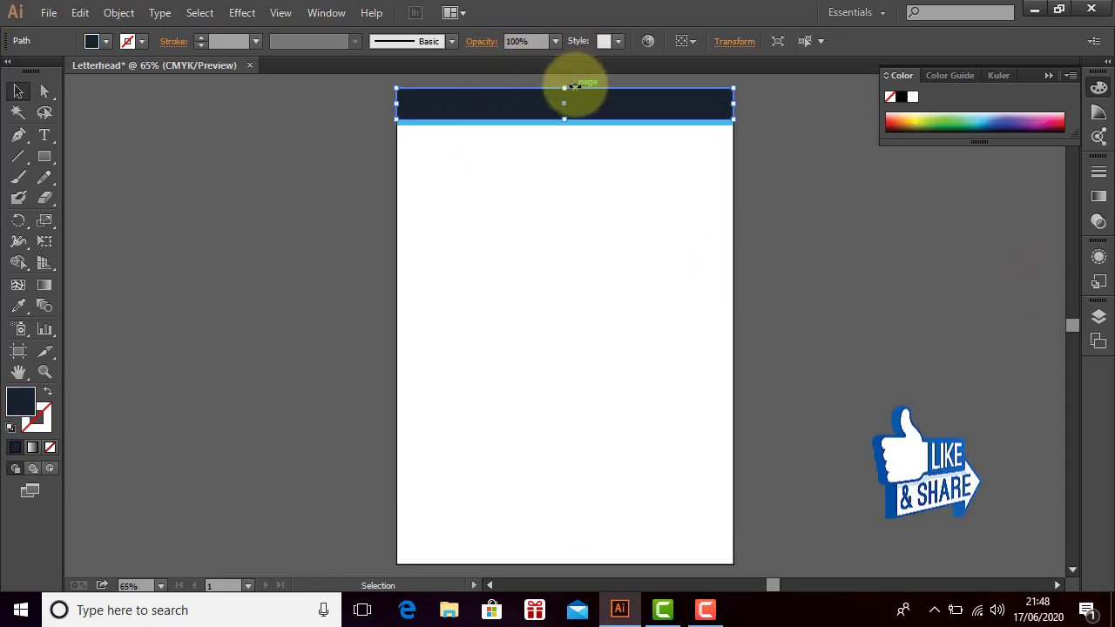
- Paste a front copy of the navy bar, resized to the left half at about 4.14 × 1.23 in
{"action": "left_click", "coordinate": [78, 14]}
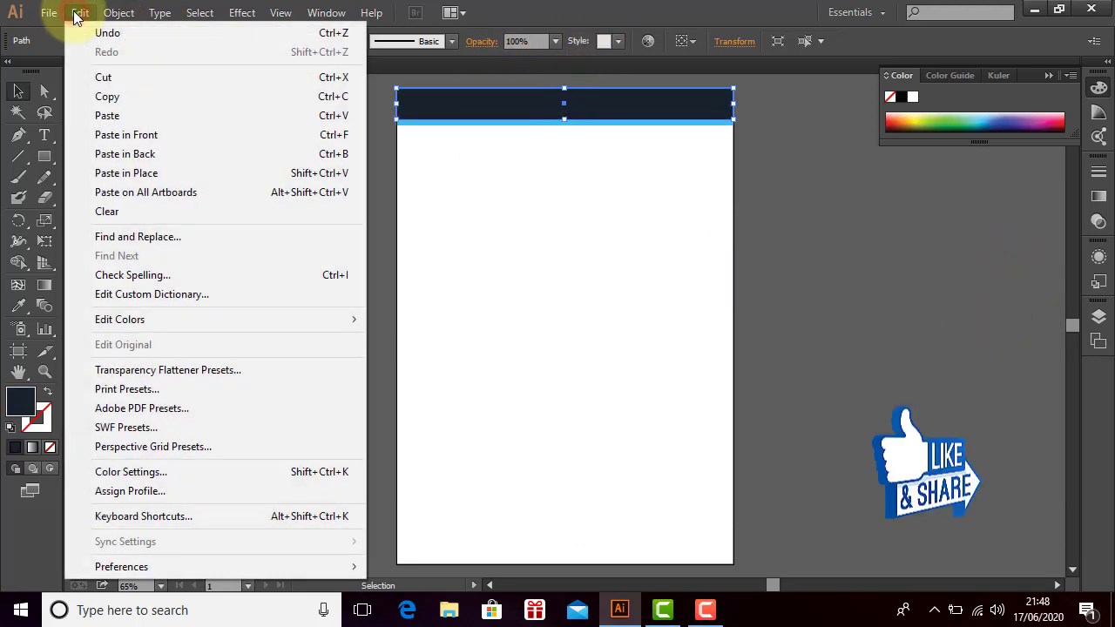
{"action": "left_click", "coordinate": [106, 97]}
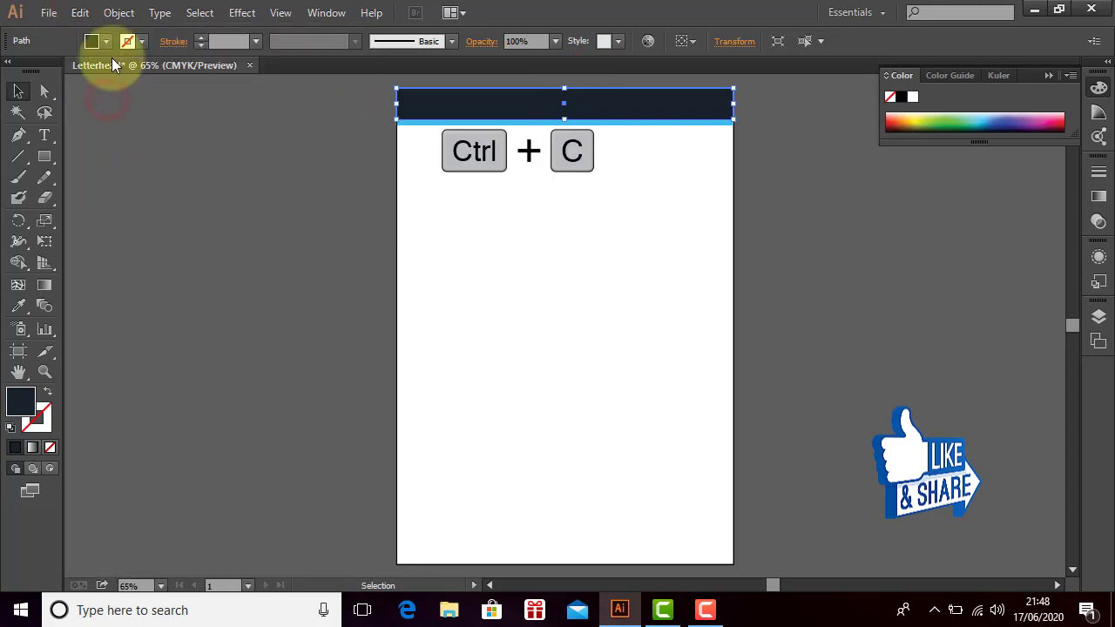
{"action": "left_click", "coordinate": [79, 12]}
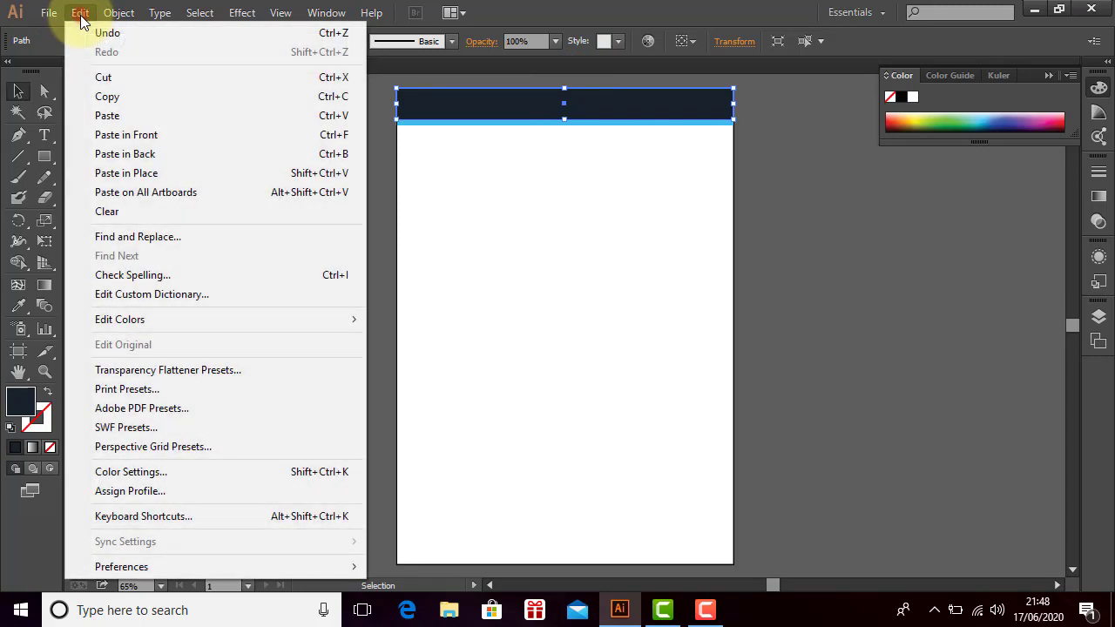
{"action": "left_click", "coordinate": [169, 135]}
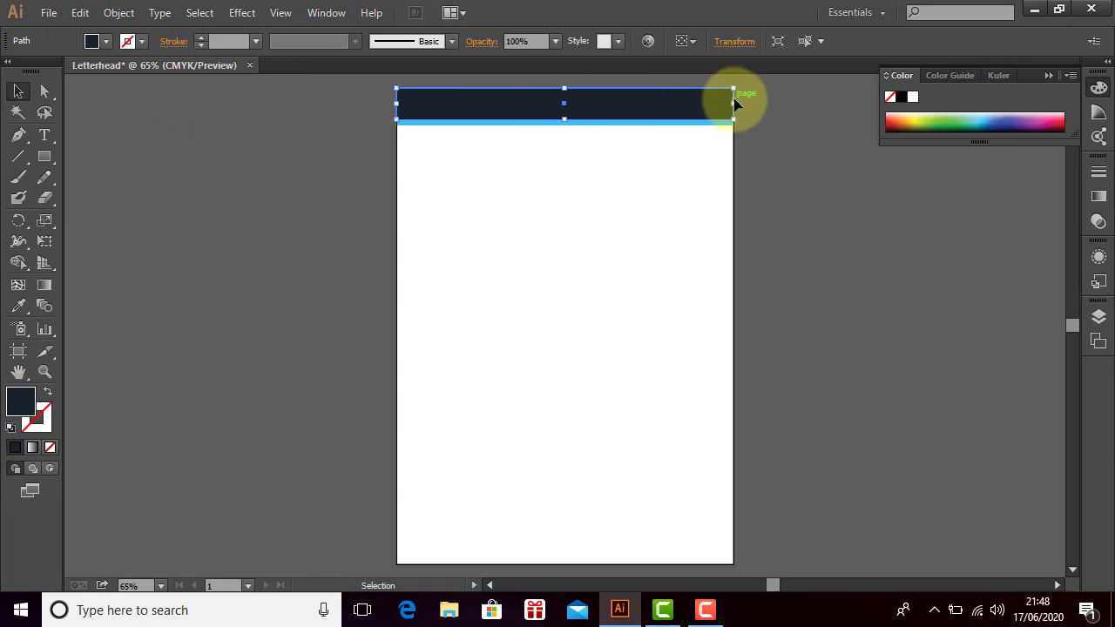
{"action": "left_click_drag", "start_coordinate": [733, 103], "coordinate": [565, 105]}
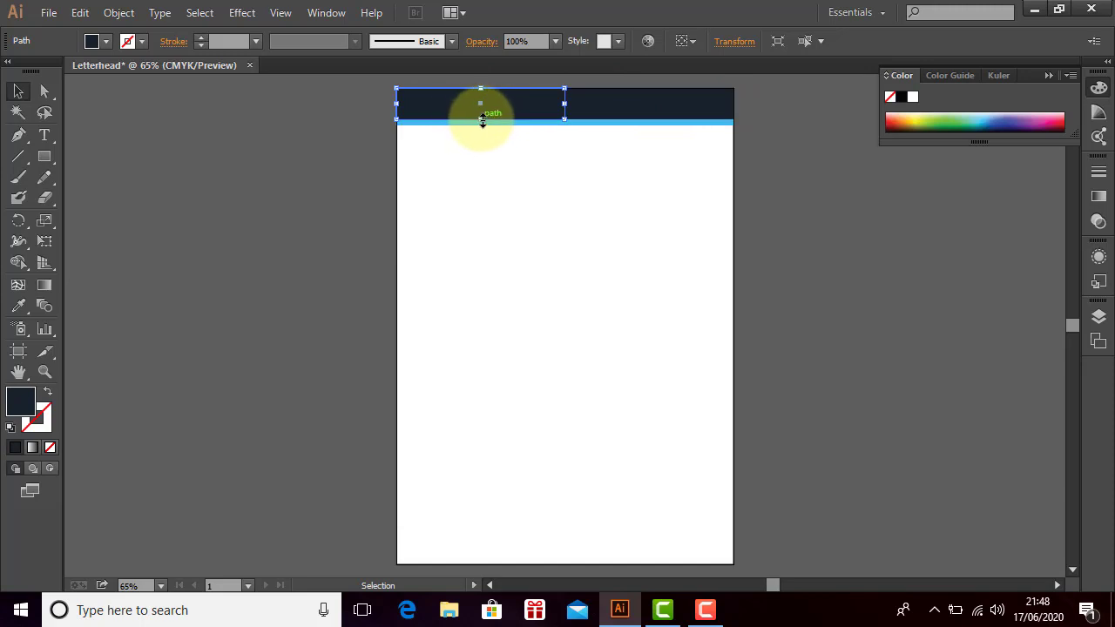
{"action": "left_click_drag", "start_coordinate": [483, 122], "coordinate": [484, 141]}
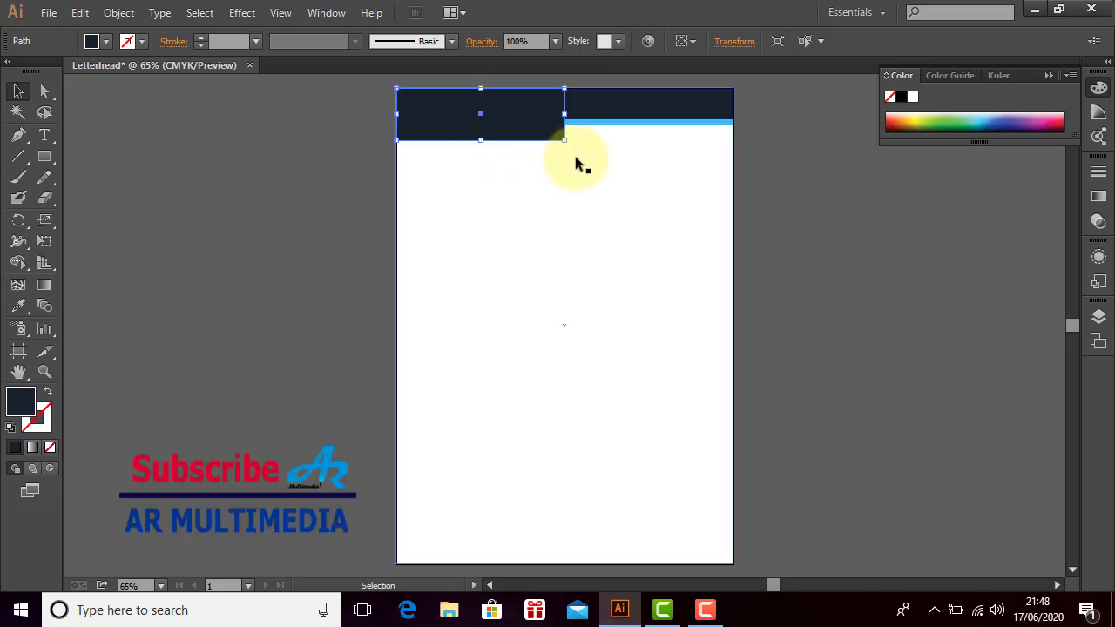
- Fill the left header block orange, hex FA9660
{"action": "double_click", "coordinate": [27, 407]}
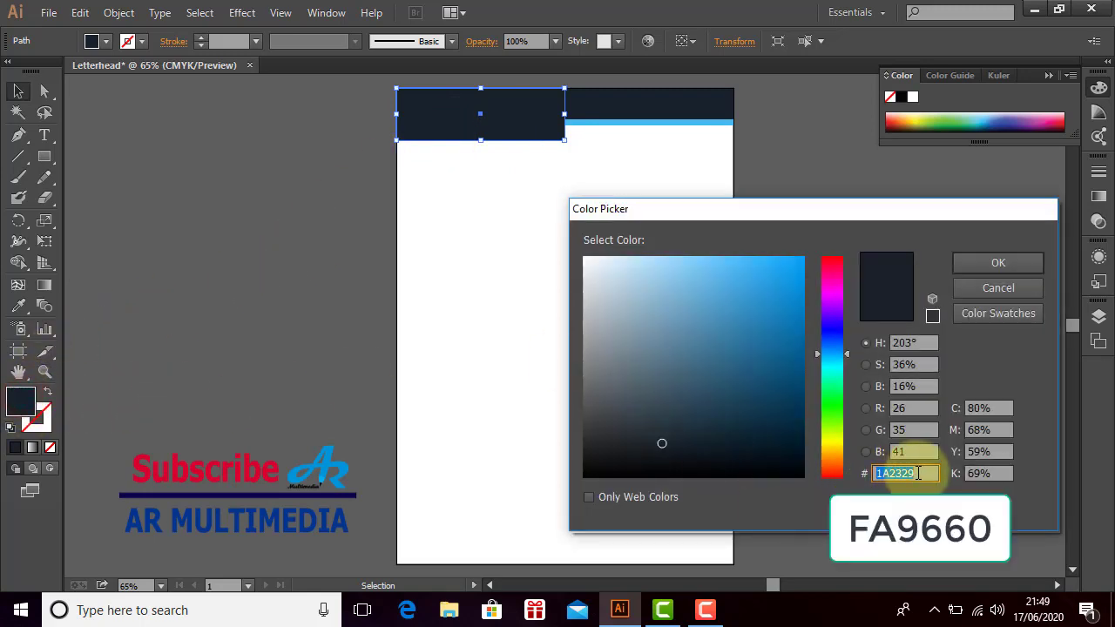
{"action": "double_click", "coordinate": [918, 473]}
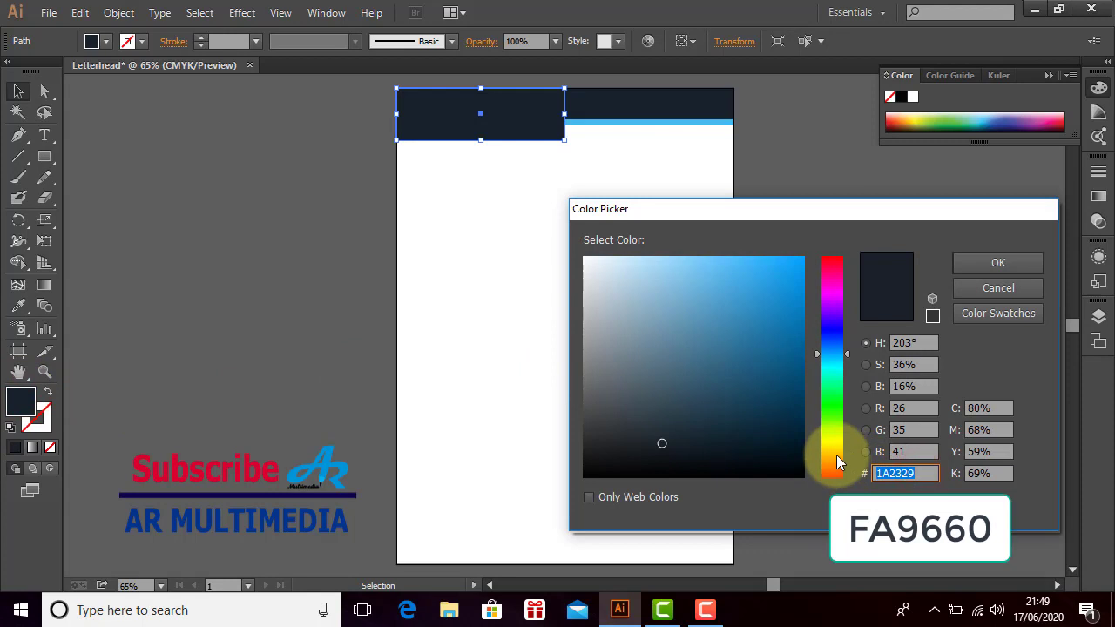
{"action": "type", "text": "FA"}
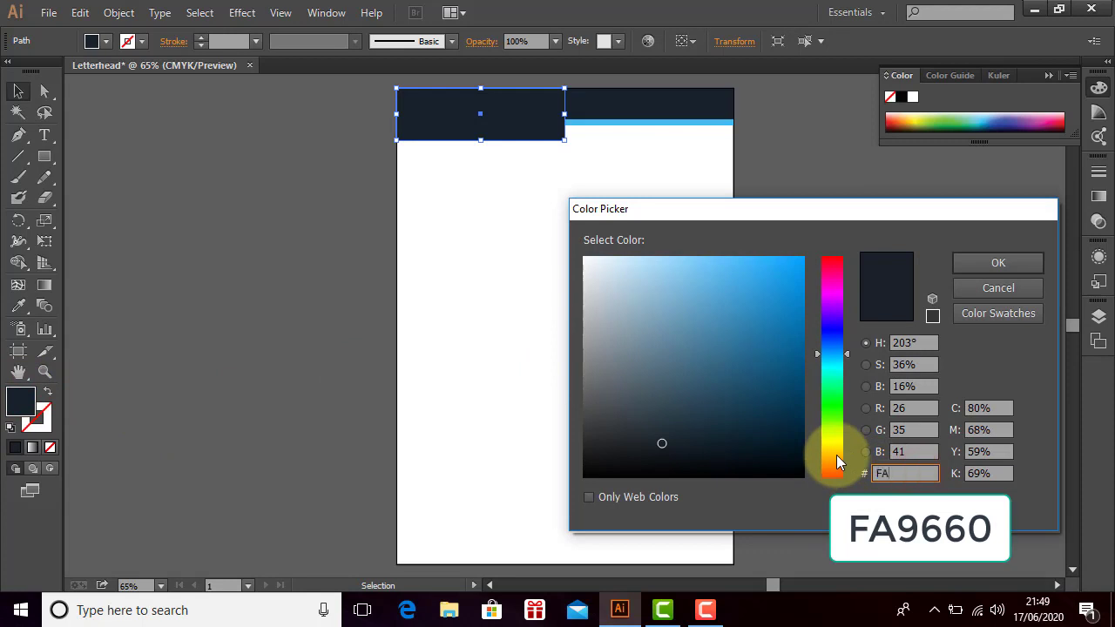
{"action": "type", "text": "966"}
{"action": "type", "text": "0"}
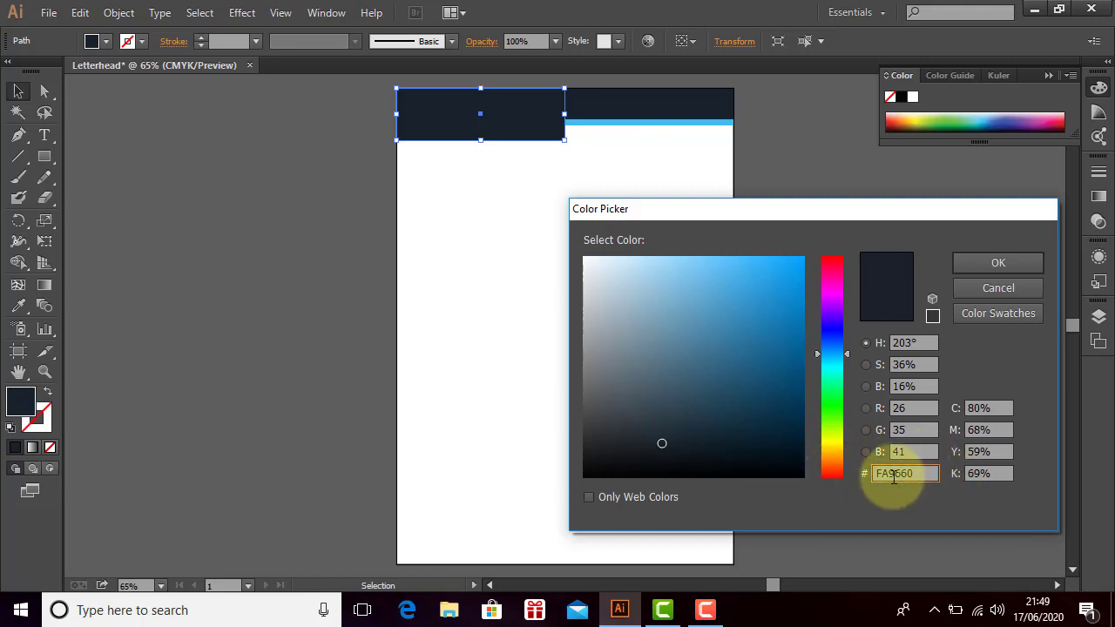
{"action": "left_click", "coordinate": [997, 264]}
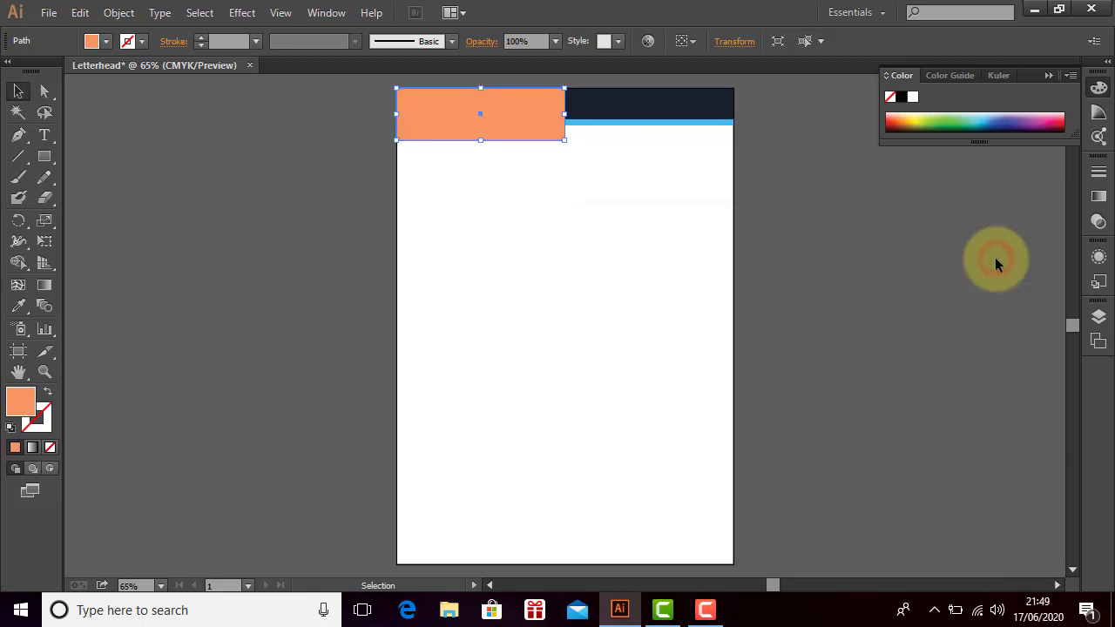
- Nudge the block's top-right anchor left to about 3.65 in, slanting its right edge
{"action": "left_click", "coordinate": [43, 91]}
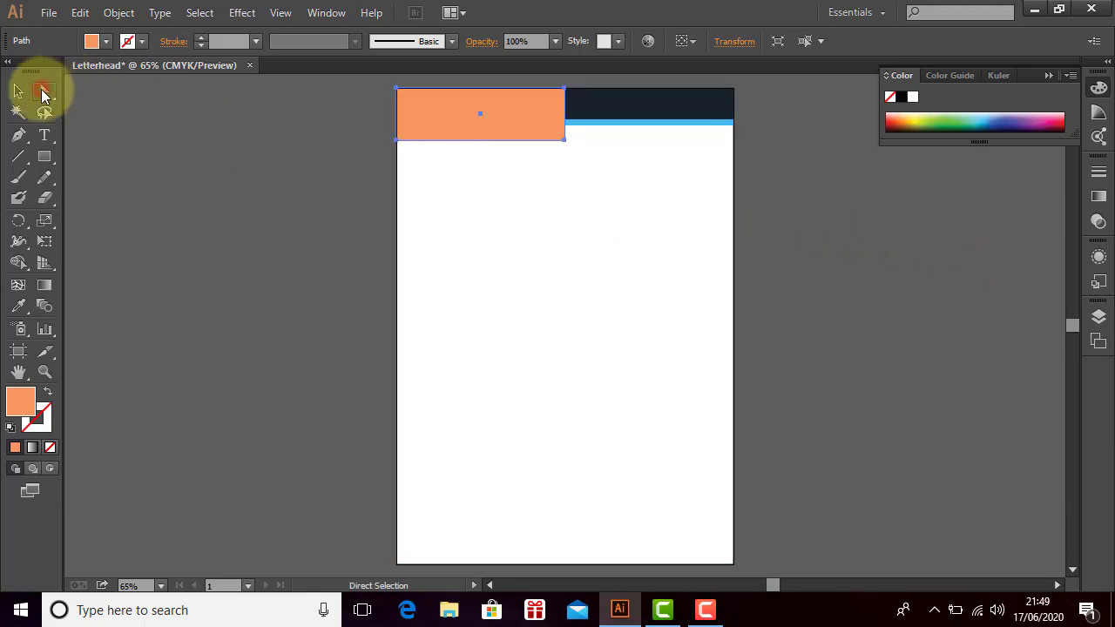
{"action": "left_click", "coordinate": [566, 91]}
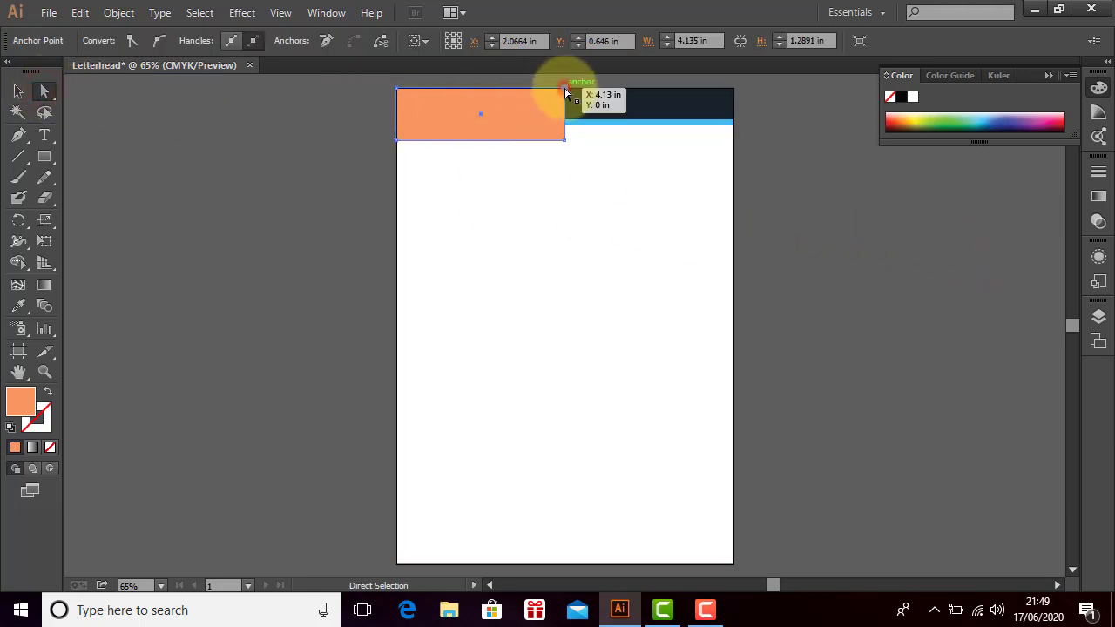
{"action": "key", "text": "Left"}
{"action": "key", "text": "Left"}
{"action": "key", "text": "Left"}
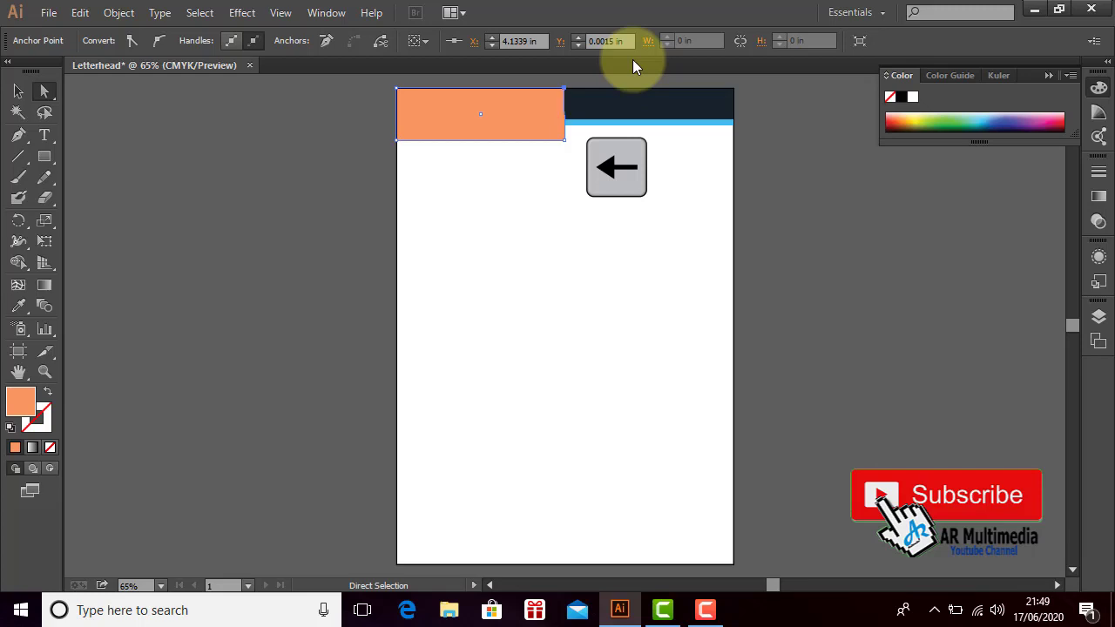
{"action": "key", "text": "Left"}
{"action": "key", "text": "Left"}
{"action": "key", "text": "Left"}
{"action": "key", "text": "Left"}
{"action": "key", "text": "Left"}
{"action": "key", "text": "Left"}
{"action": "key", "text": "Left"}
{"action": "key", "text": "Left"}
{"action": "key", "text": "Left"}
{"action": "key", "text": "Left"}
{"action": "key", "text": "Left"}
{"action": "key", "text": "Left"}
{"action": "key", "text": "Left"}
{"action": "key", "text": "Left"}
{"action": "key", "text": "Left"}
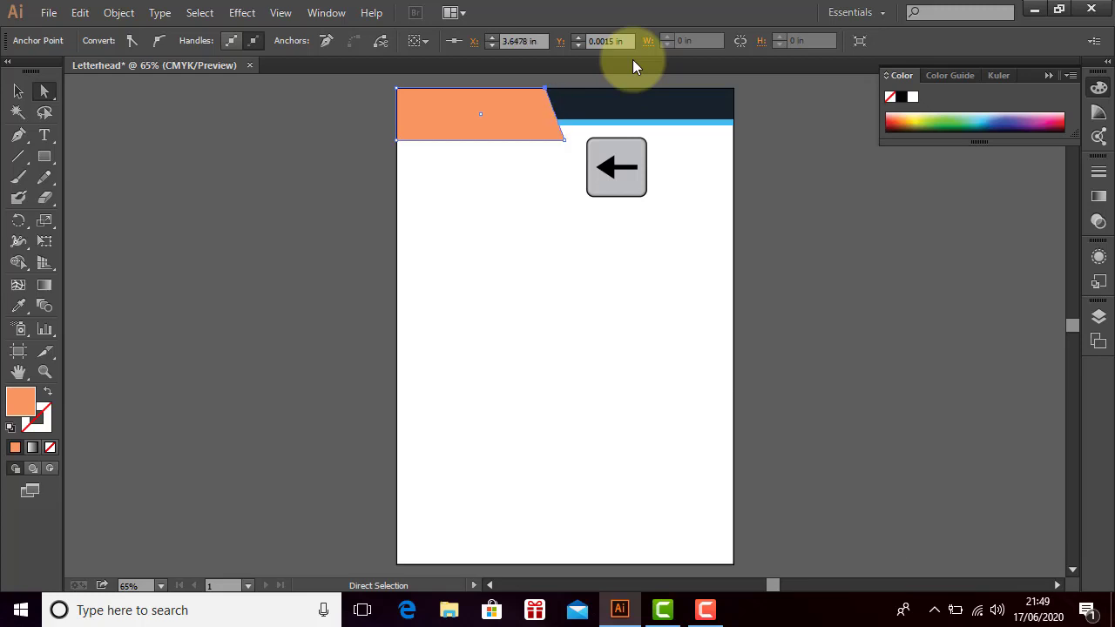
{"action": "left_click", "coordinate": [18, 91]}
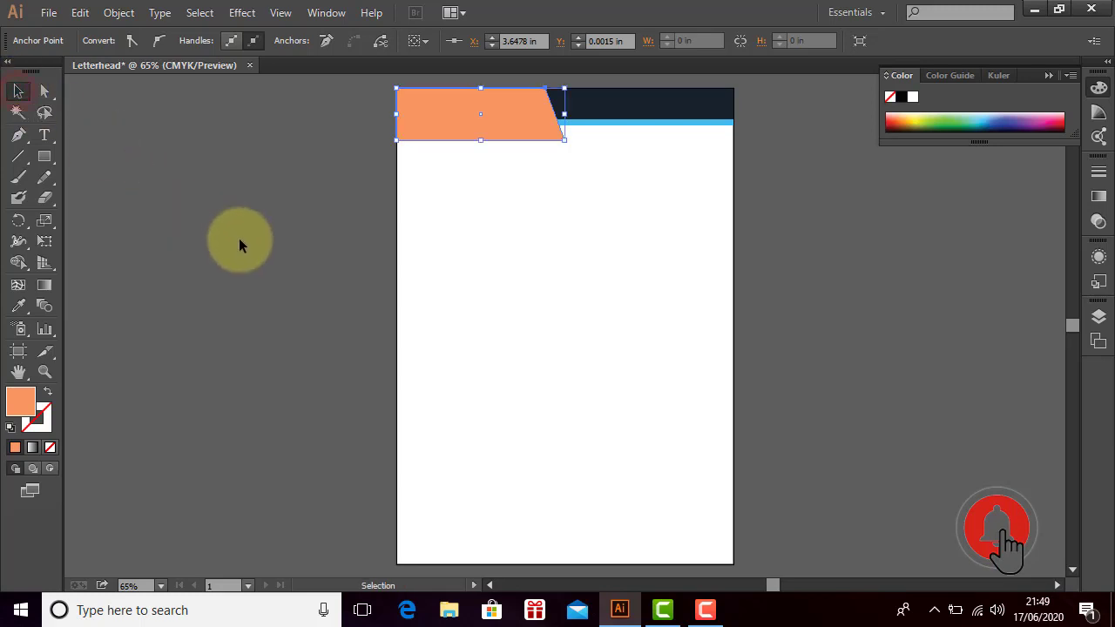
{"action": "left_click", "coordinate": [240, 243]}
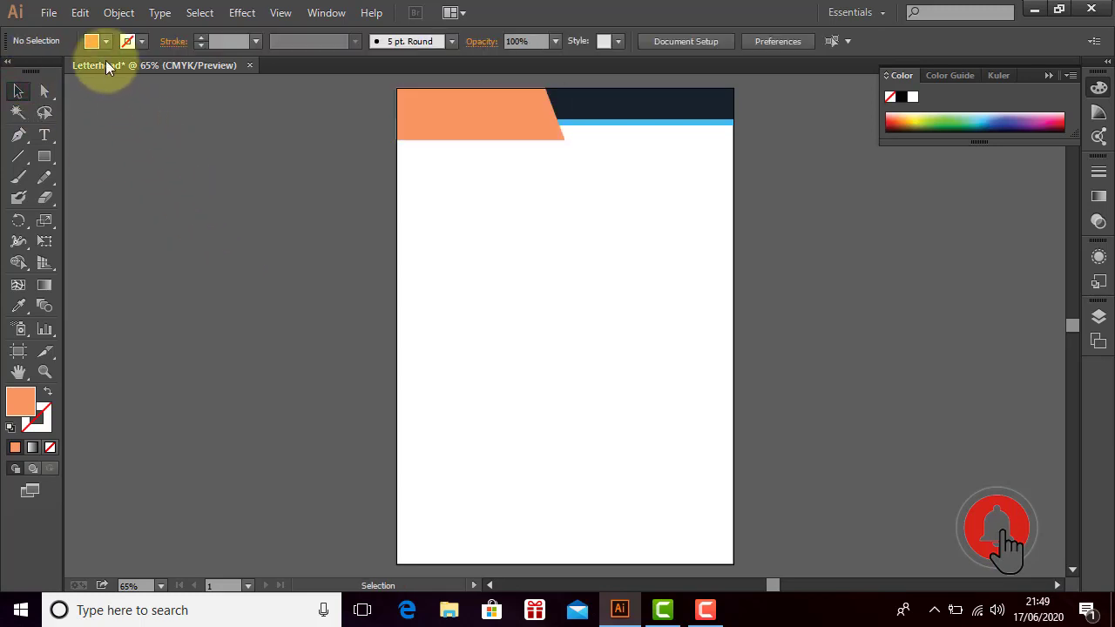
- Place the Logo Design image and scale it down proportionally toward the header
{"action": "left_click", "coordinate": [49, 13]}
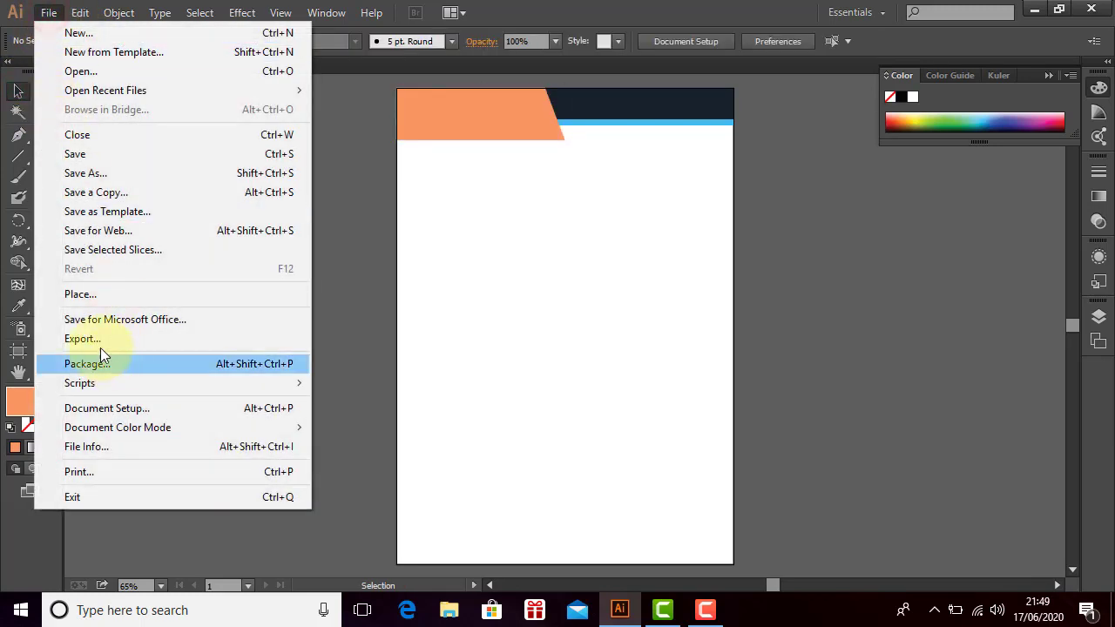
{"action": "left_click", "coordinate": [71, 297]}
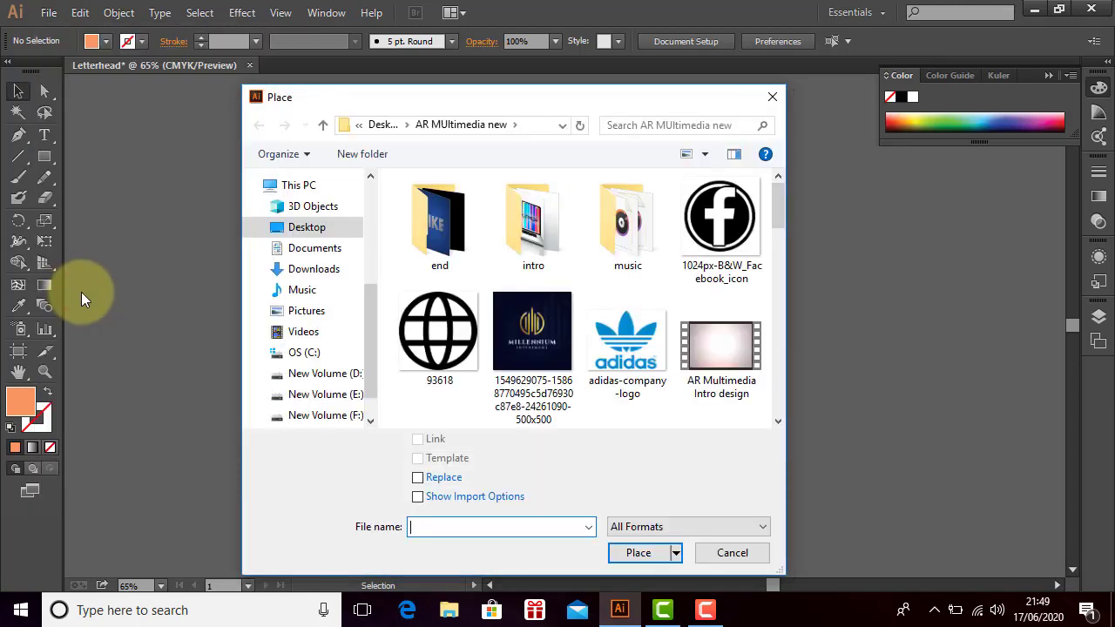
{"action": "left_click_drag", "start_coordinate": [776, 212], "coordinate": [784, 337]}
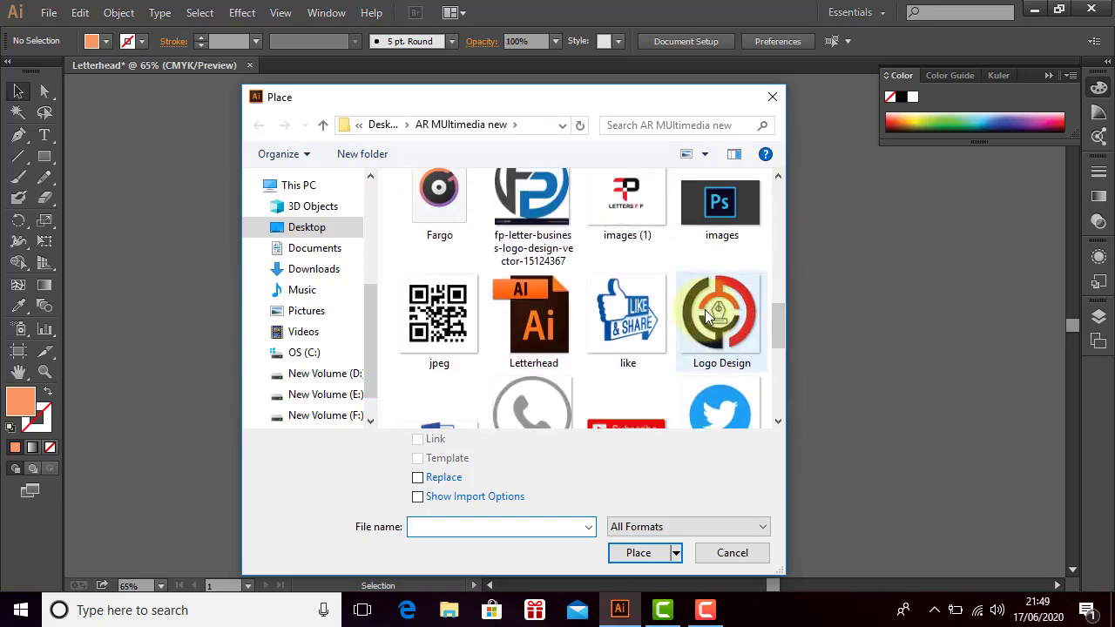
{"action": "left_click", "coordinate": [722, 314]}
{"action": "left_click", "coordinate": [640, 554]}
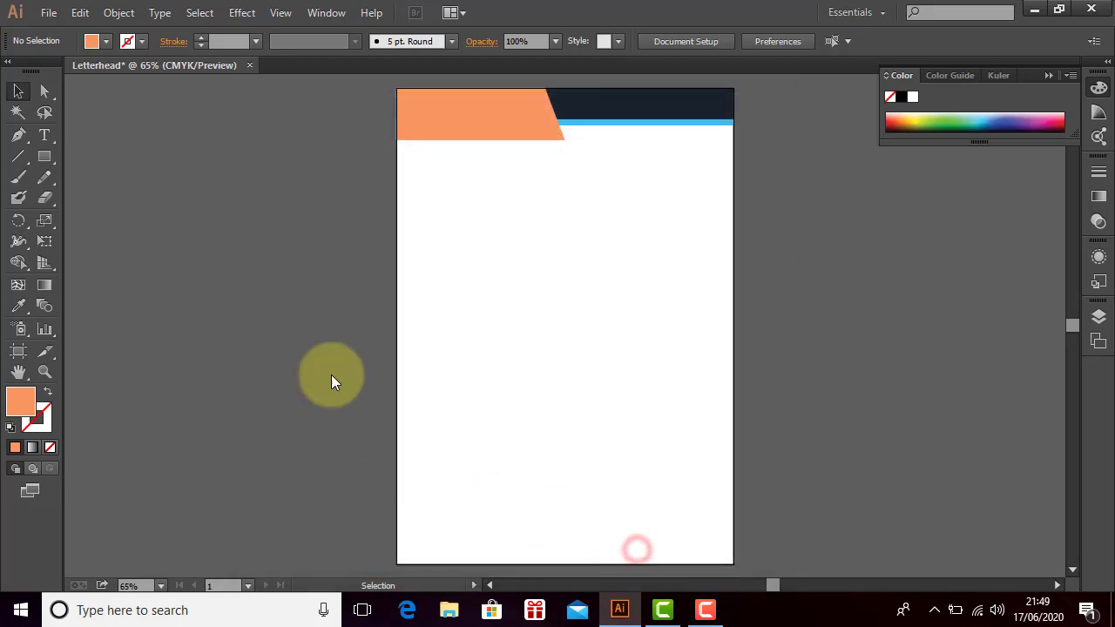
{"action": "left_click", "coordinate": [209, 196]}
{"action": "key", "text": "alt+shift"}
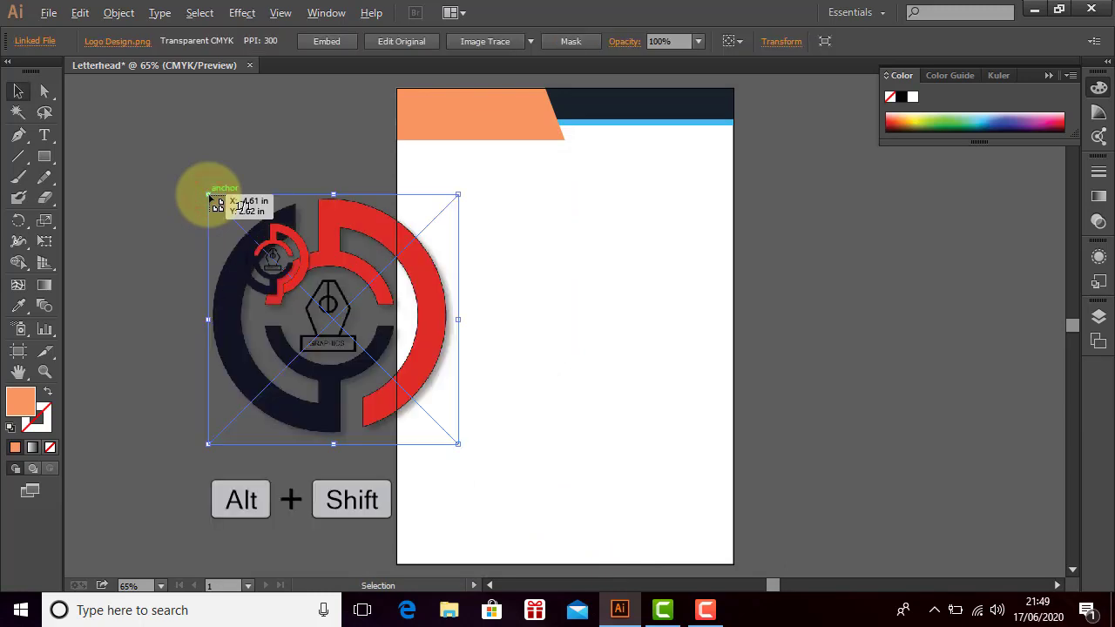
{"action": "mouse_move", "coordinate": [207, 200]}
{"action": "left_mouse_down"}
{"action": "mouse_move", "coordinate": [294, 300]}
{"action": "mouse_move", "coordinate": [312, 299]}
{"action": "mouse_move", "coordinate": [425, 120]}
{"action": "left_mouse_up"}
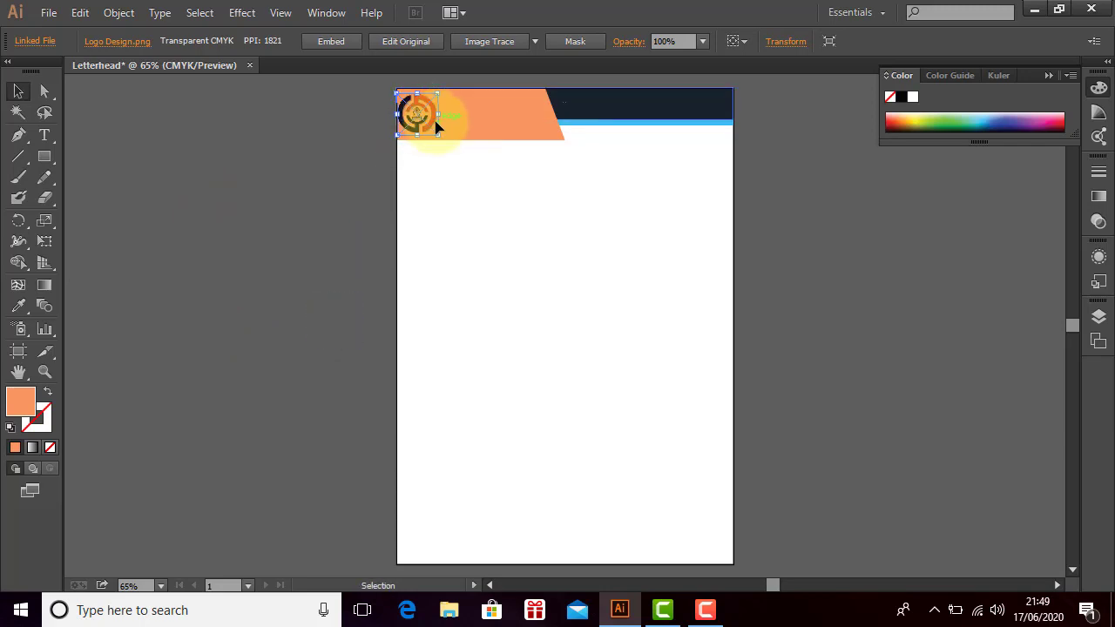
- Zoom in and fine-tune the logo's size in the orange block's top-left corner
{"action": "left_click", "coordinate": [44, 373]}
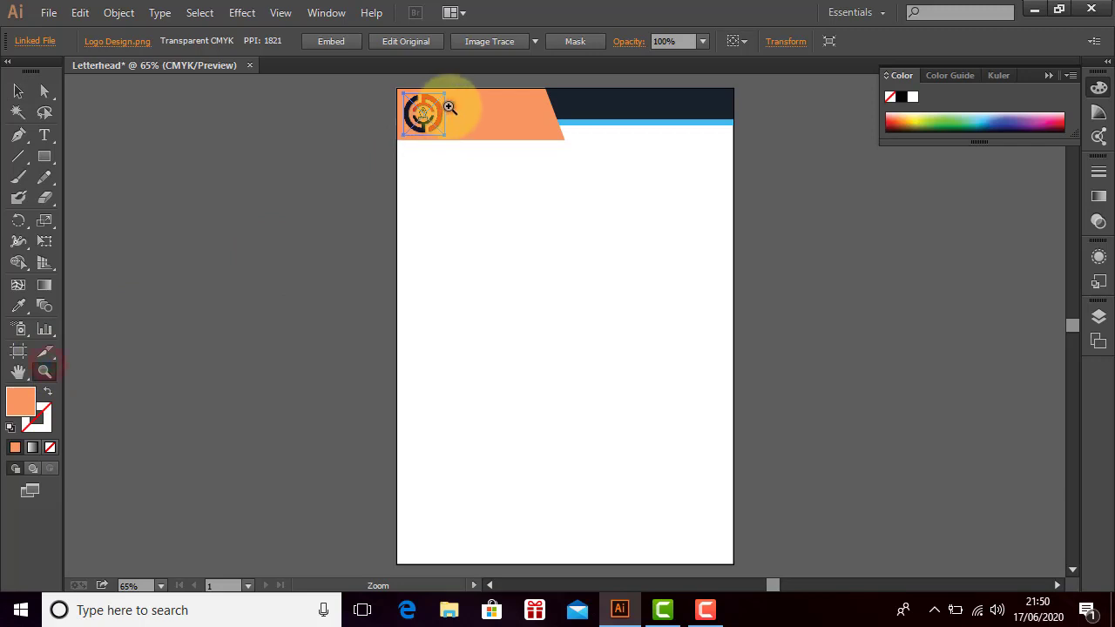
{"action": "left_click", "coordinate": [449, 107]}
{"action": "left_click", "coordinate": [597, 349]}
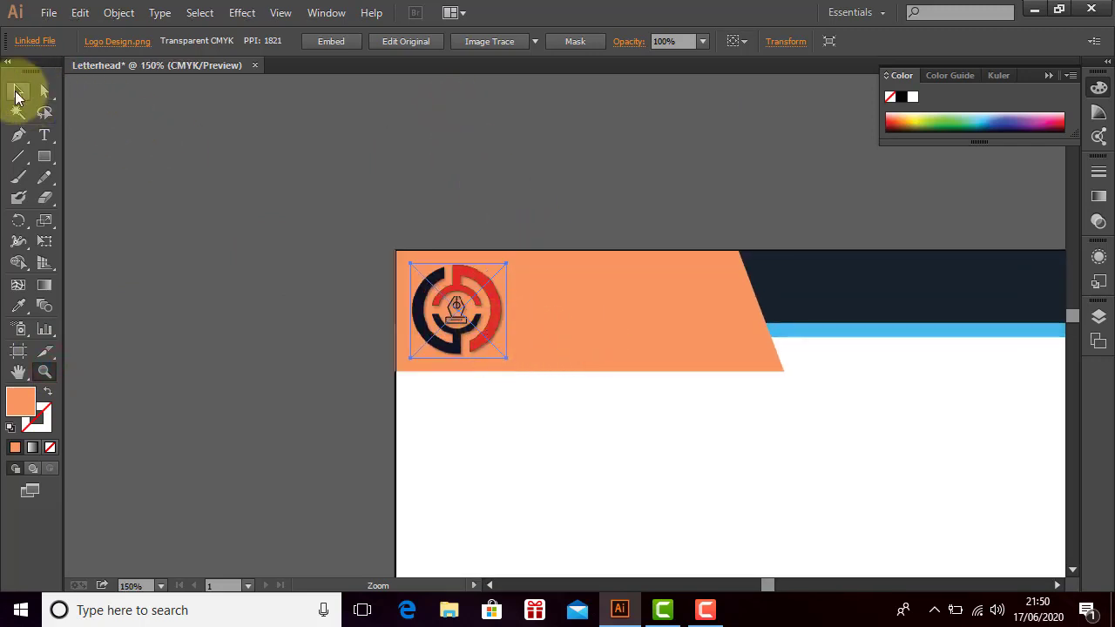
{"action": "left_click", "coordinate": [18, 91]}
{"action": "left_click_drag", "start_coordinate": [410, 262], "coordinate": [417, 271]}
{"action": "left_click_drag", "start_coordinate": [420, 273], "coordinate": [421, 273]}
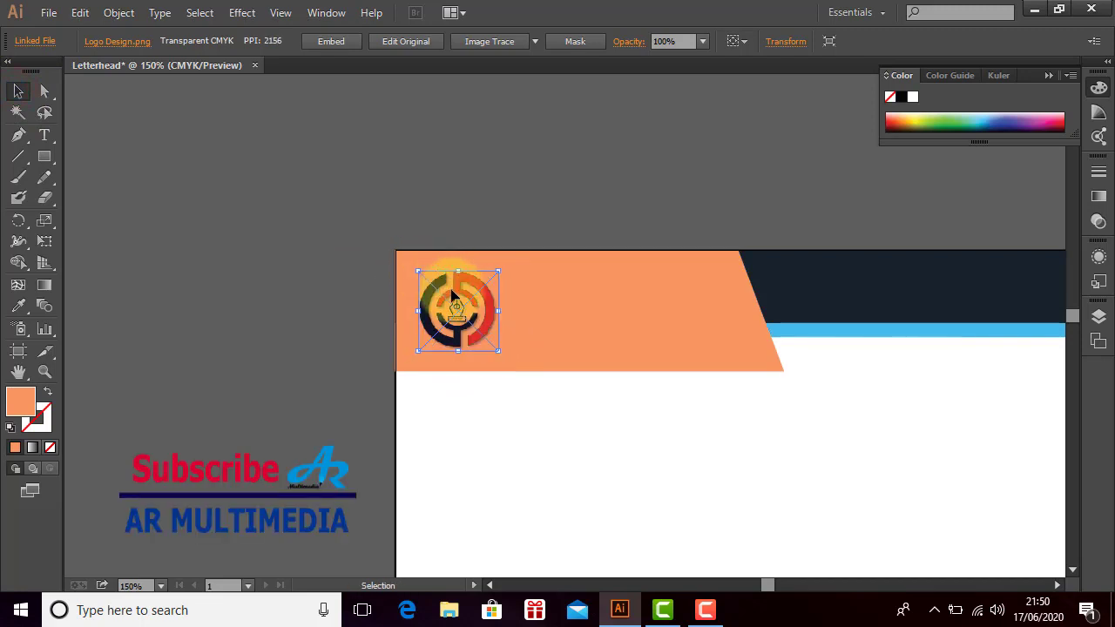
{"action": "left_click", "coordinate": [277, 154]}
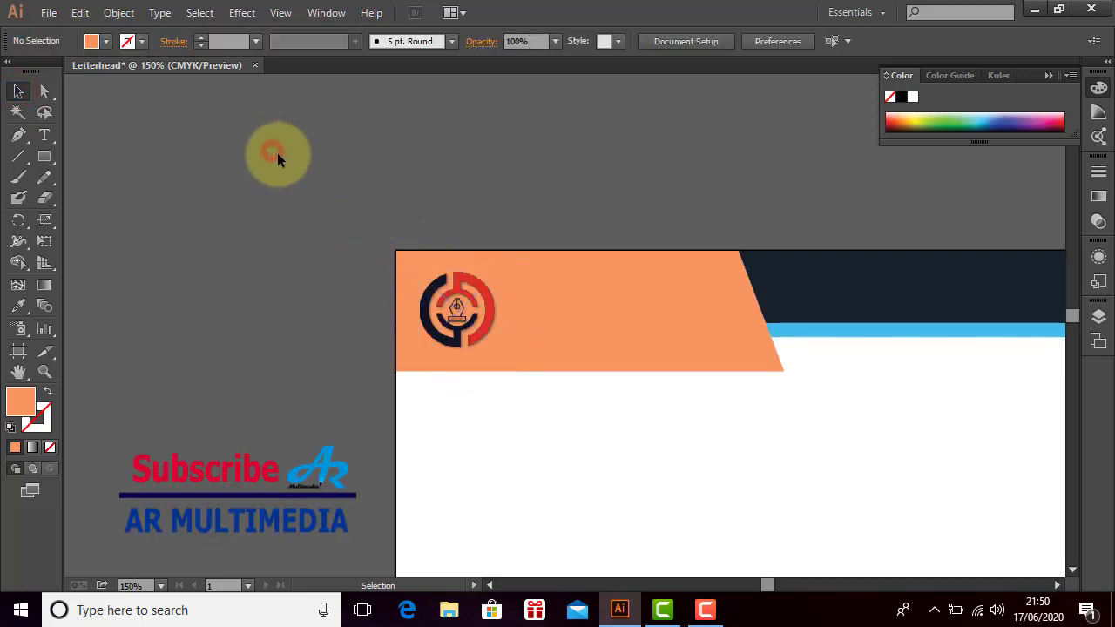
- Start a text object set to Arial Bold at 24 pt
{"action": "left_click", "coordinate": [44, 134]}
{"action": "left_click", "coordinate": [426, 195]}
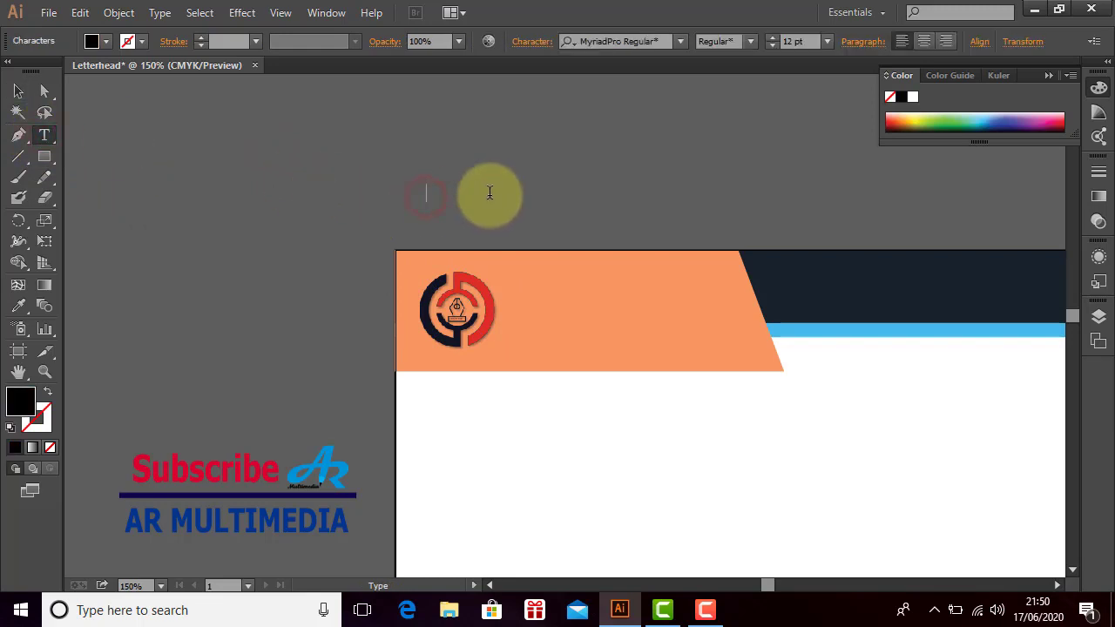
{"action": "left_click", "coordinate": [659, 42]}
{"action": "type", "text": "a"}
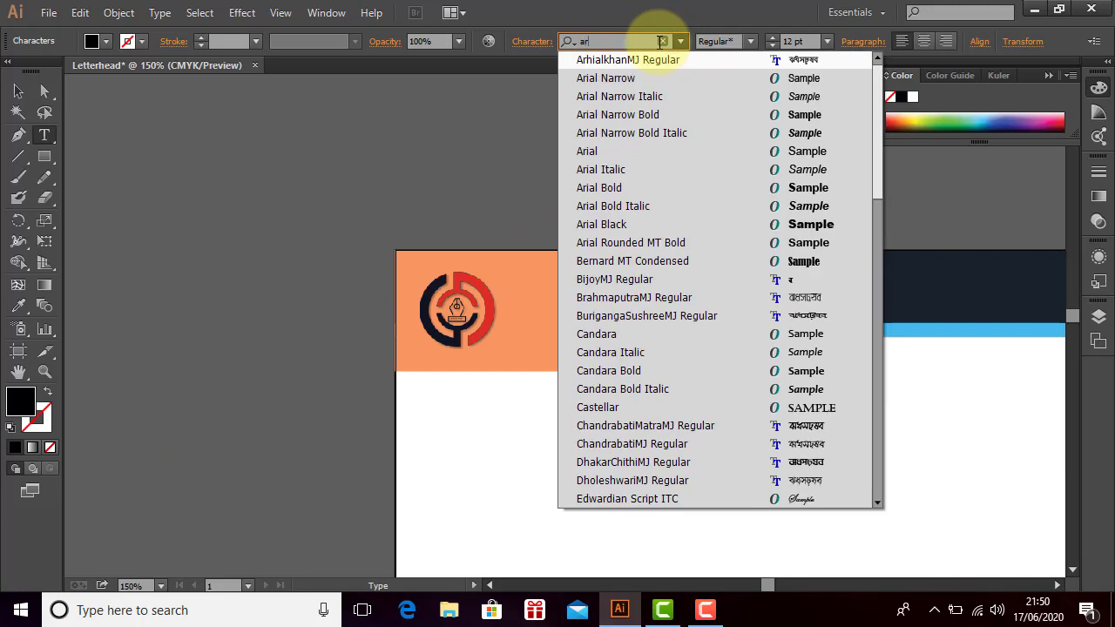
{"action": "type", "text": "rial"}
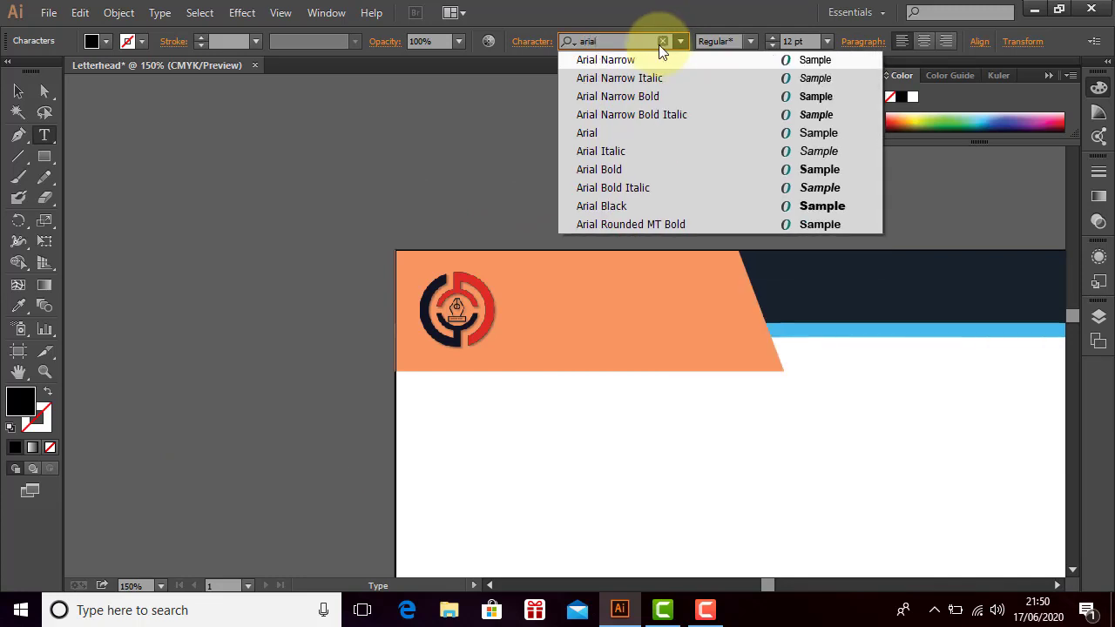
{"action": "left_click", "coordinate": [631, 97]}
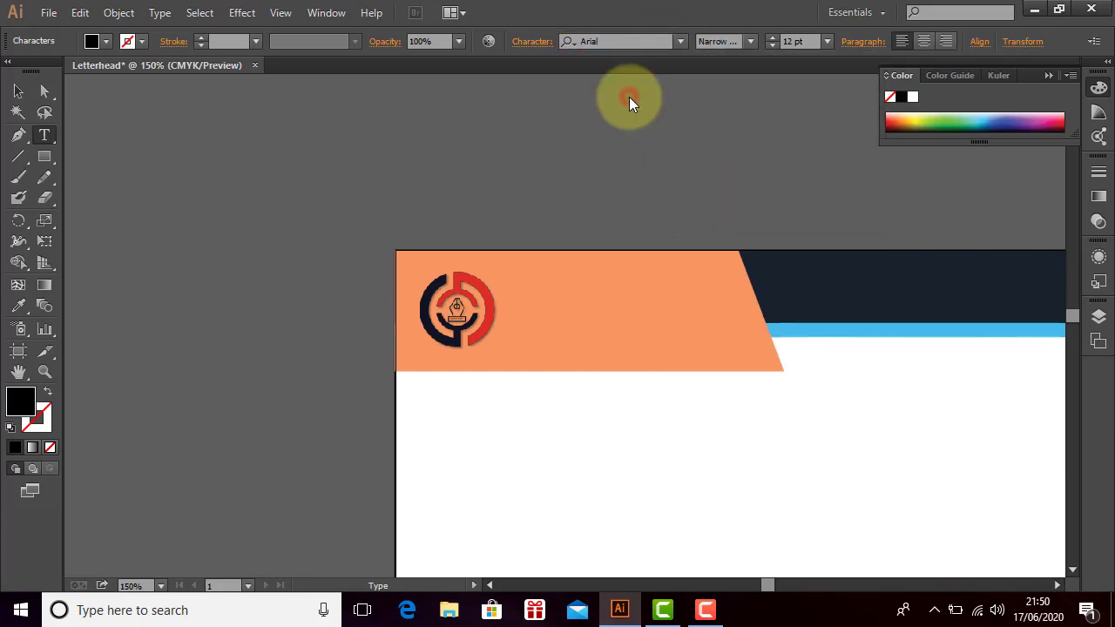
{"action": "left_click", "coordinate": [751, 41]}
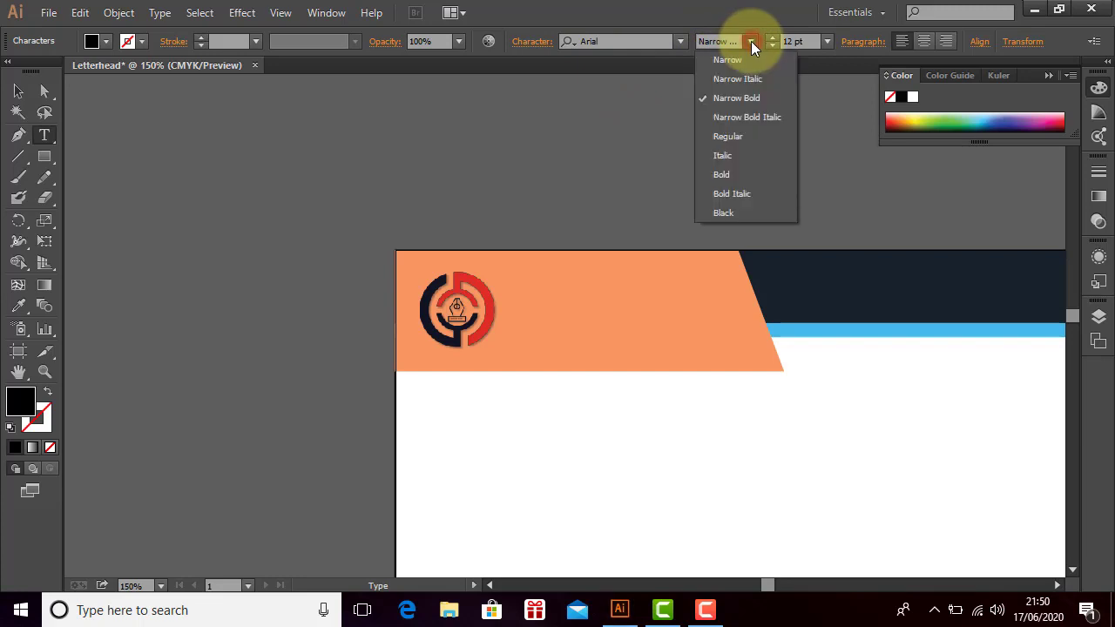
{"action": "left_click", "coordinate": [720, 174]}
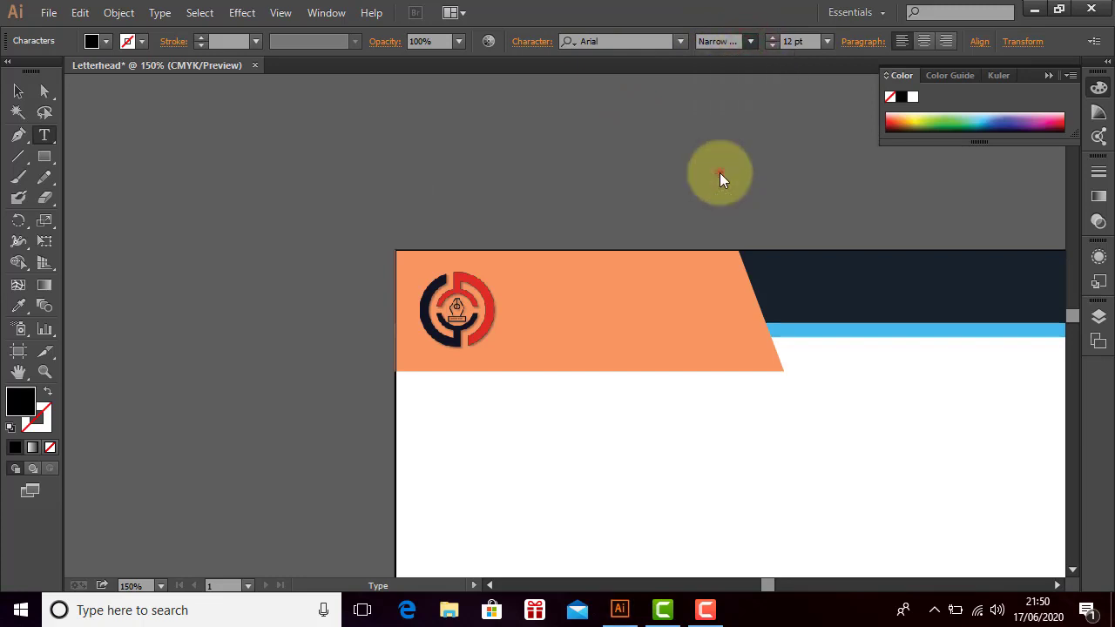
{"action": "left_click", "coordinate": [826, 43]}
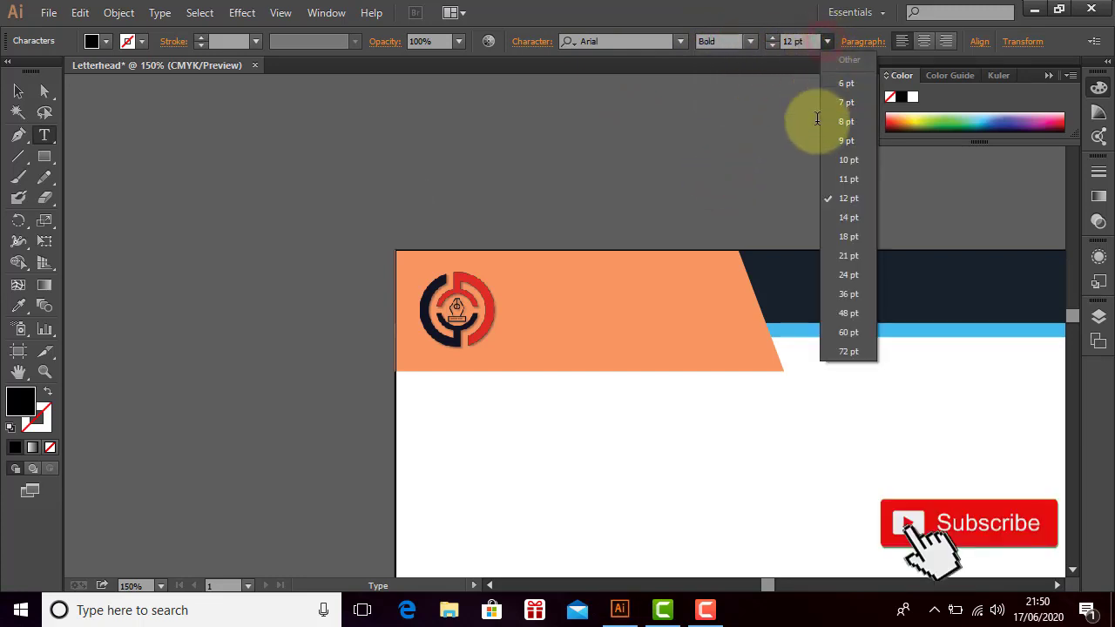
{"action": "left_click", "coordinate": [849, 275]}
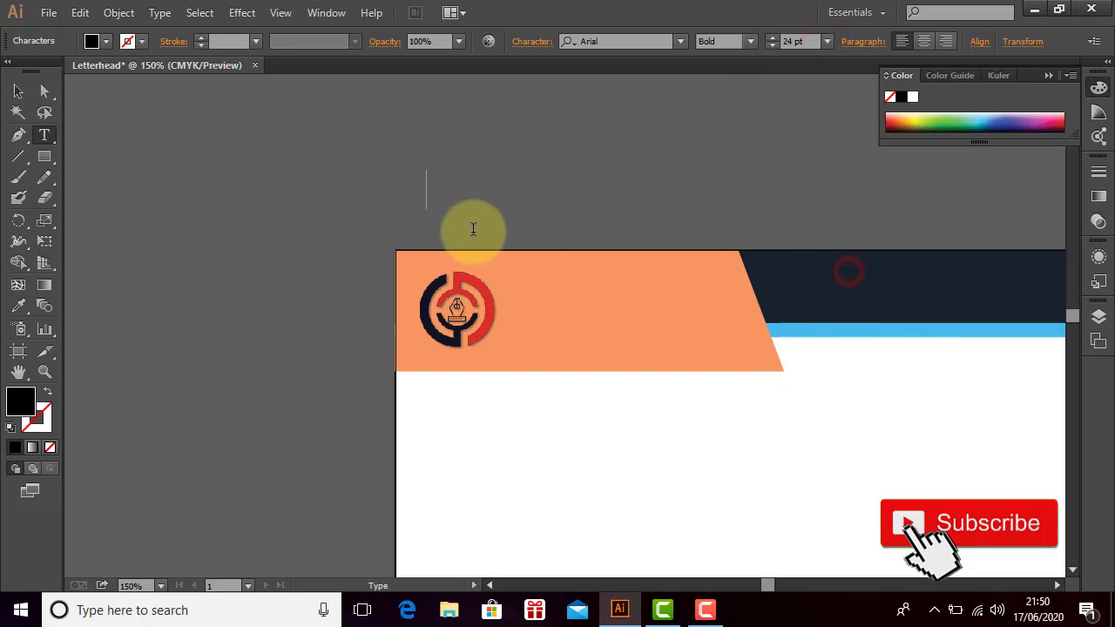
- Type the title AR MULTIMEDIA and move it onto the orange header beside the logo
{"action": "type", "text": "AR MUL"}
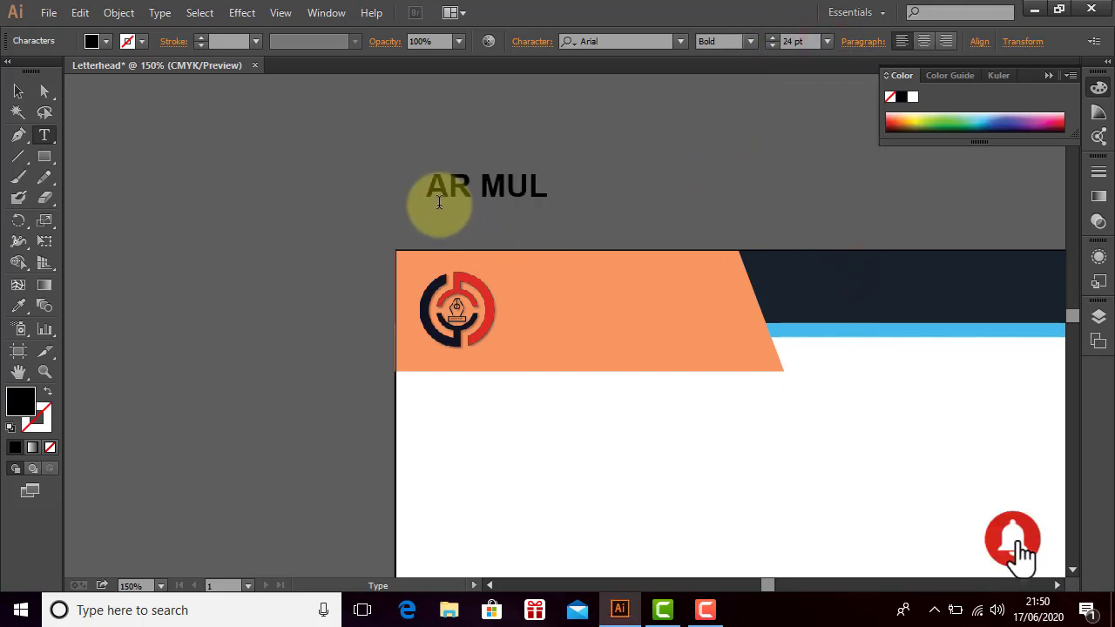
{"action": "type", "text": "A"}
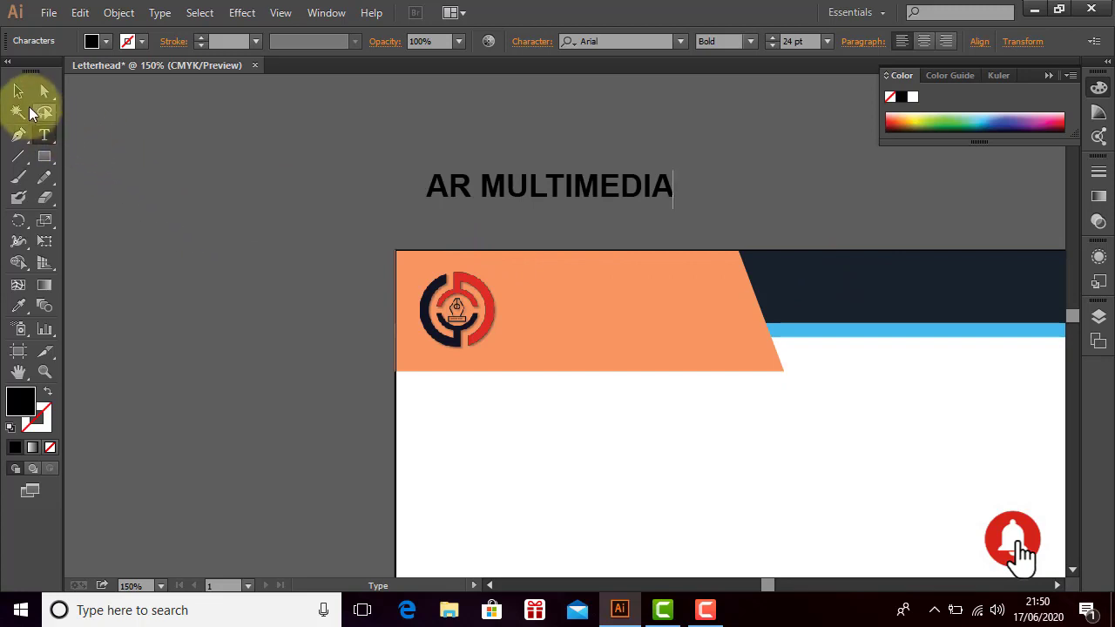
{"action": "left_click", "coordinate": [19, 91]}
{"action": "left_click_drag", "start_coordinate": [512, 190], "coordinate": [587, 302]}
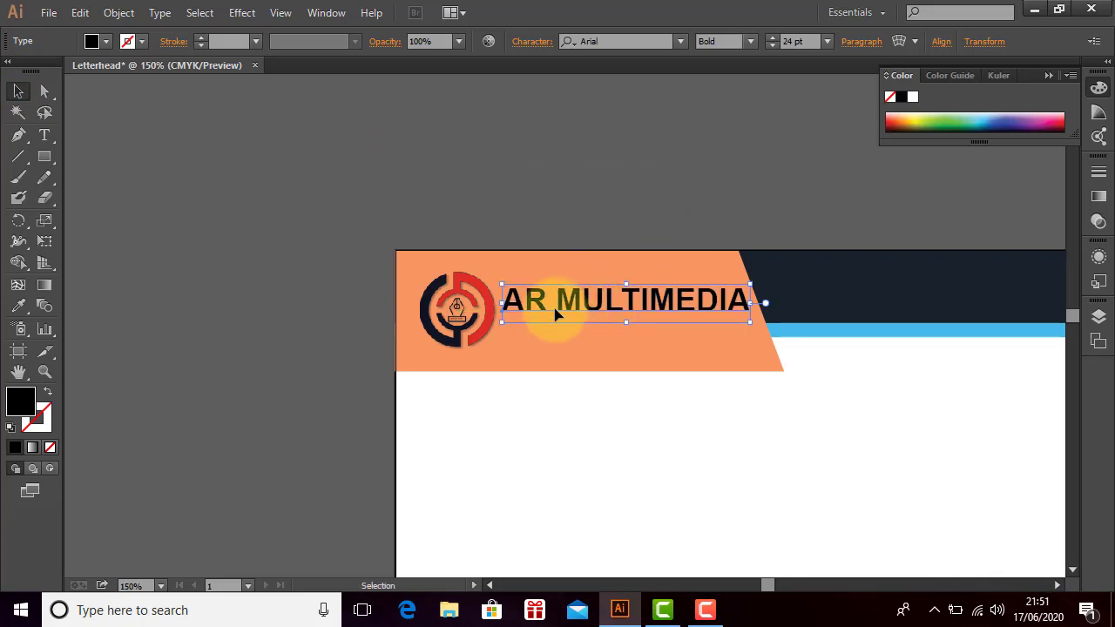
- Duplicate the title just below itself and set the copy to 14 pt Arial Narrow
{"action": "key", "text": "Left"}
{"action": "key", "text": "Left"}
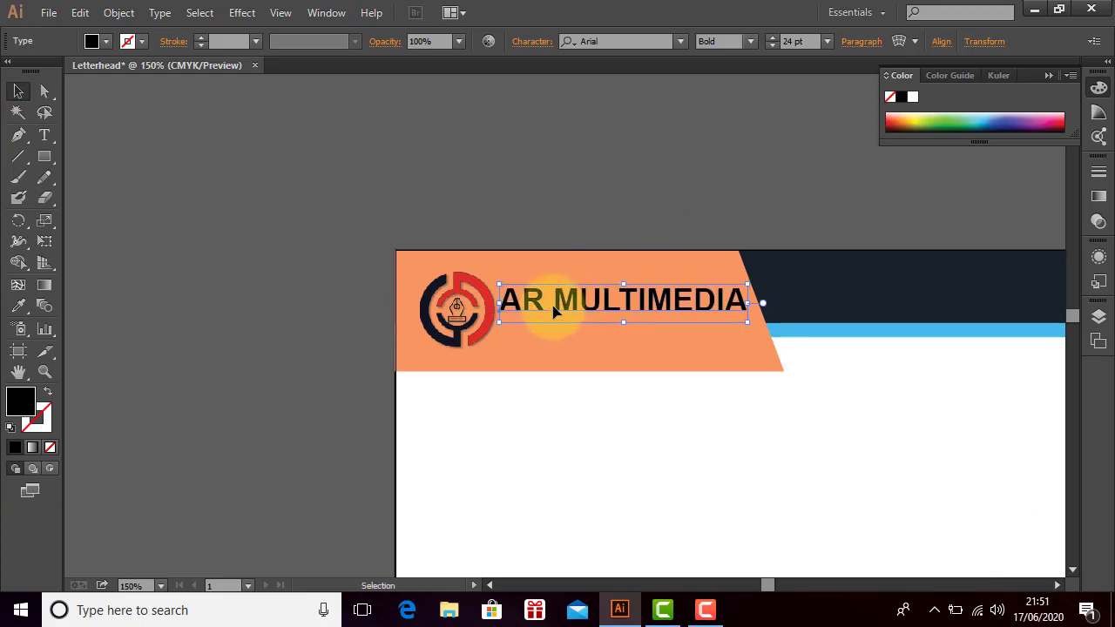
{"action": "left_click_drag", "start_coordinate": [581, 297], "coordinate": [581, 346]}
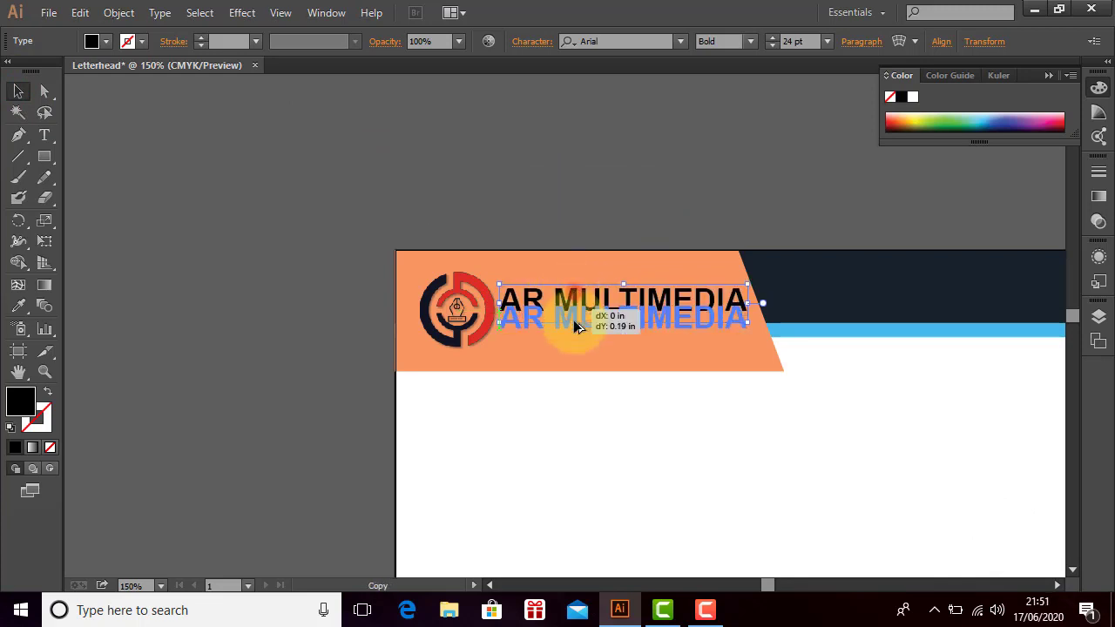
{"action": "key", "text": "t"}
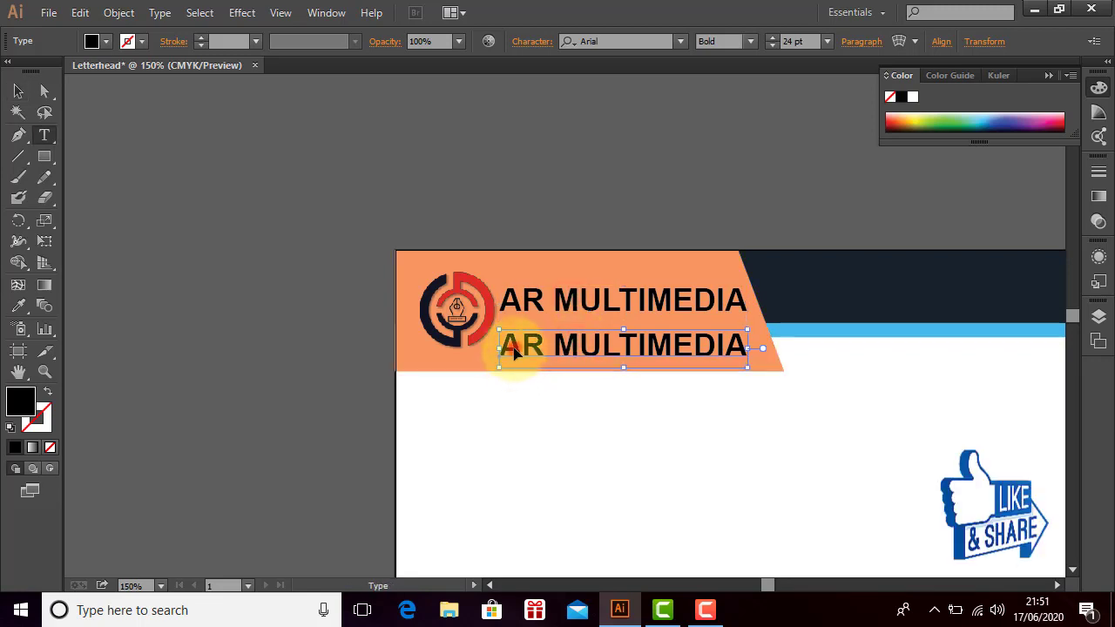
{"action": "left_click", "coordinate": [510, 348]}
{"action": "left_click_drag", "start_coordinate": [492, 349], "coordinate": [746, 352]}
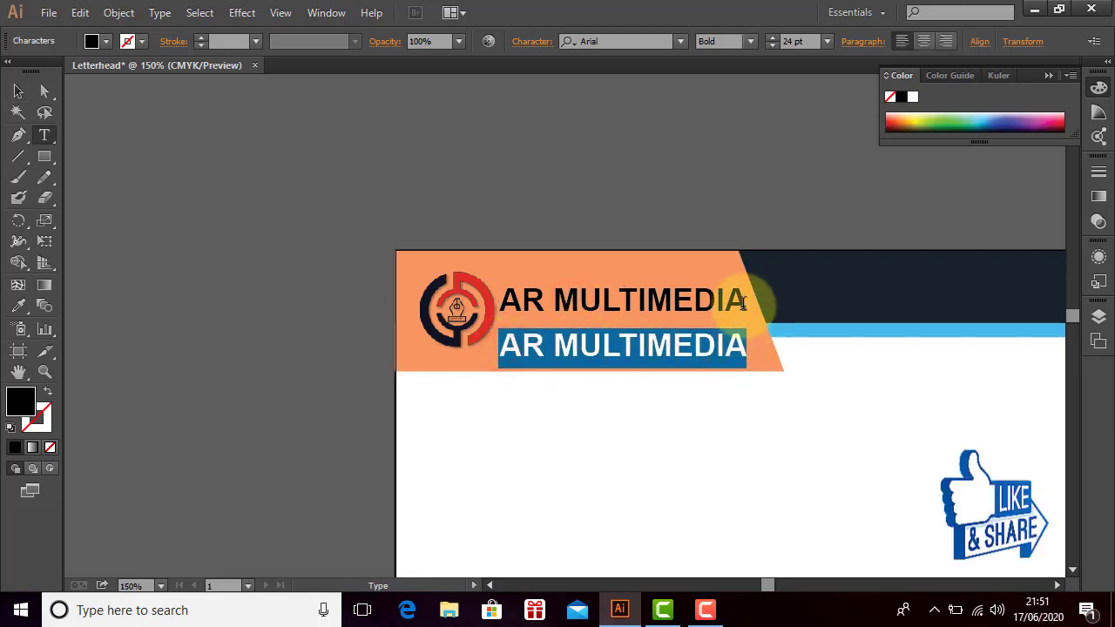
{"action": "left_click", "coordinate": [828, 41]}
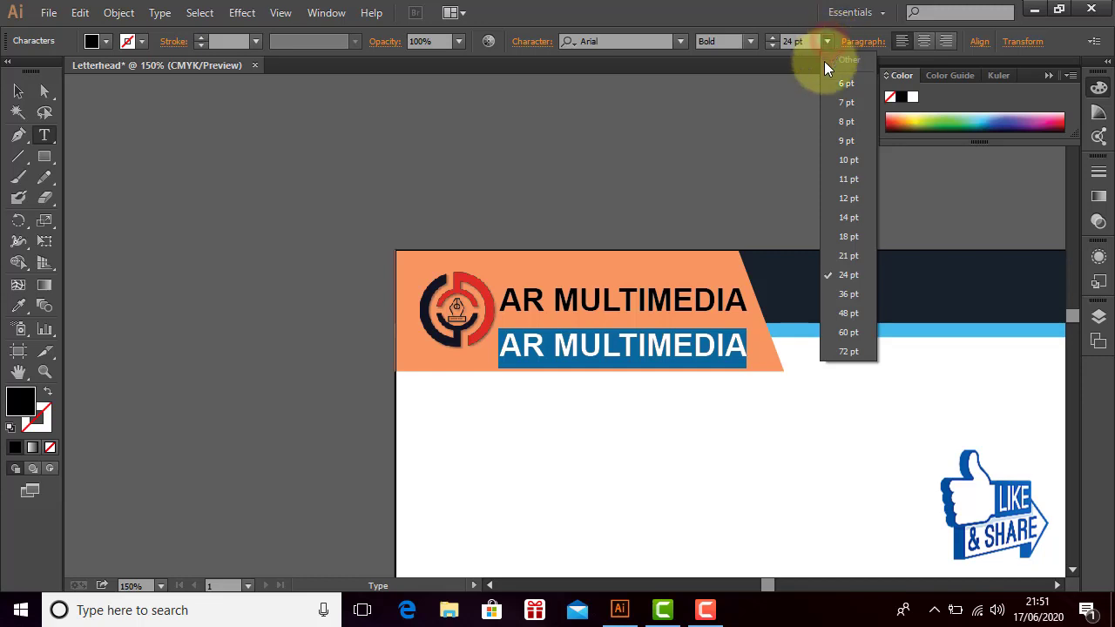
{"action": "left_click", "coordinate": [846, 220]}
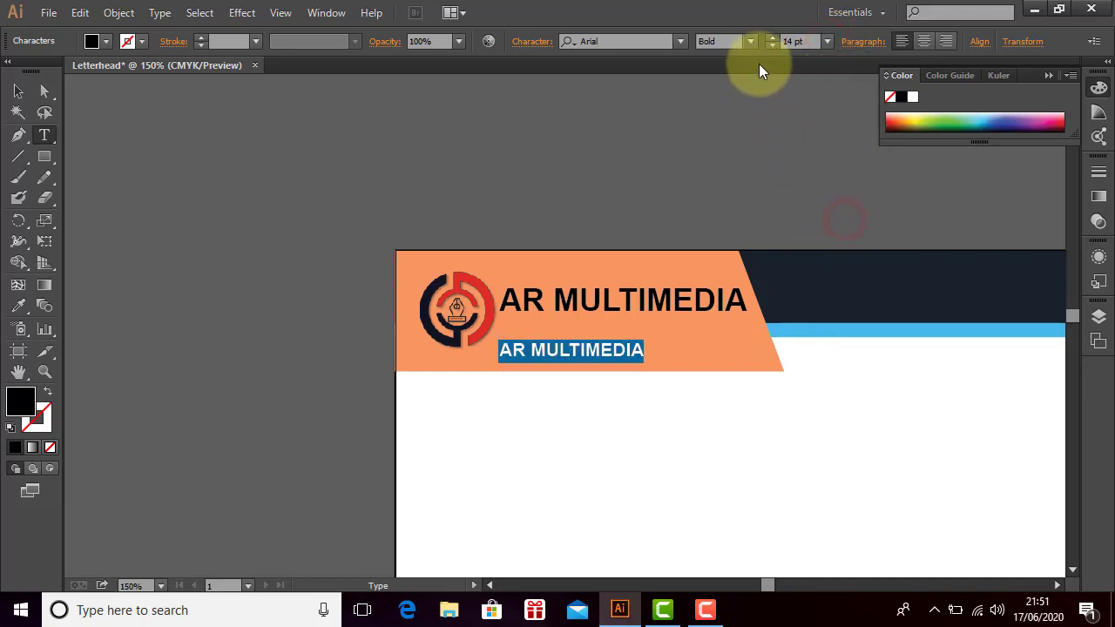
{"action": "left_click", "coordinate": [753, 41]}
{"action": "left_click", "coordinate": [732, 59]}
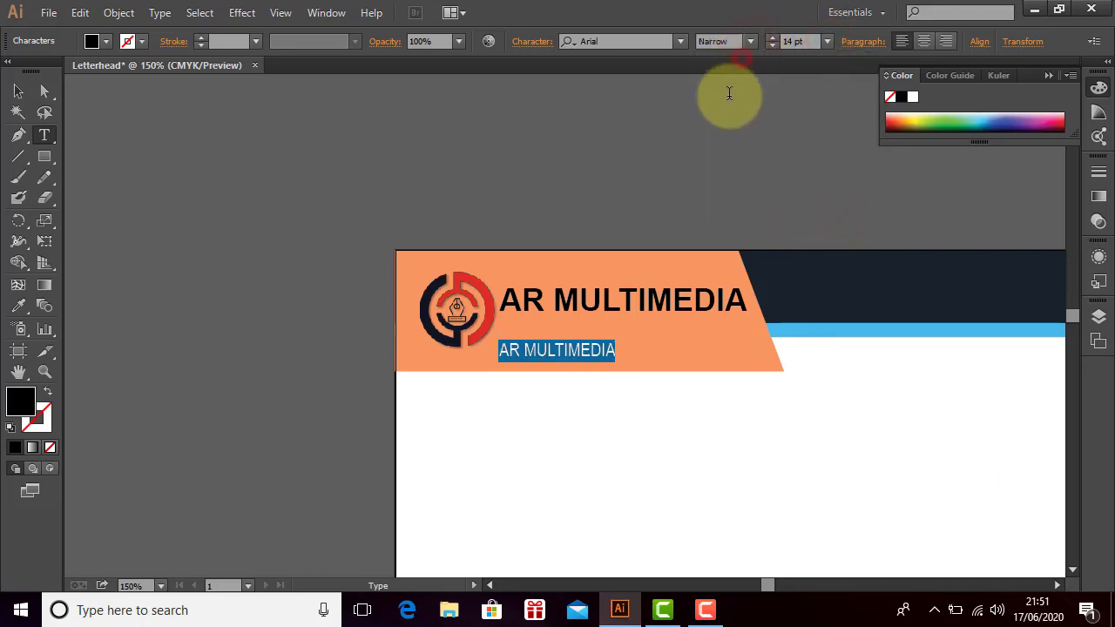
- Retype the copy as '(A Computer Training Institute in Sylhet)' and align it under the title
{"action": "type", "text": "("}
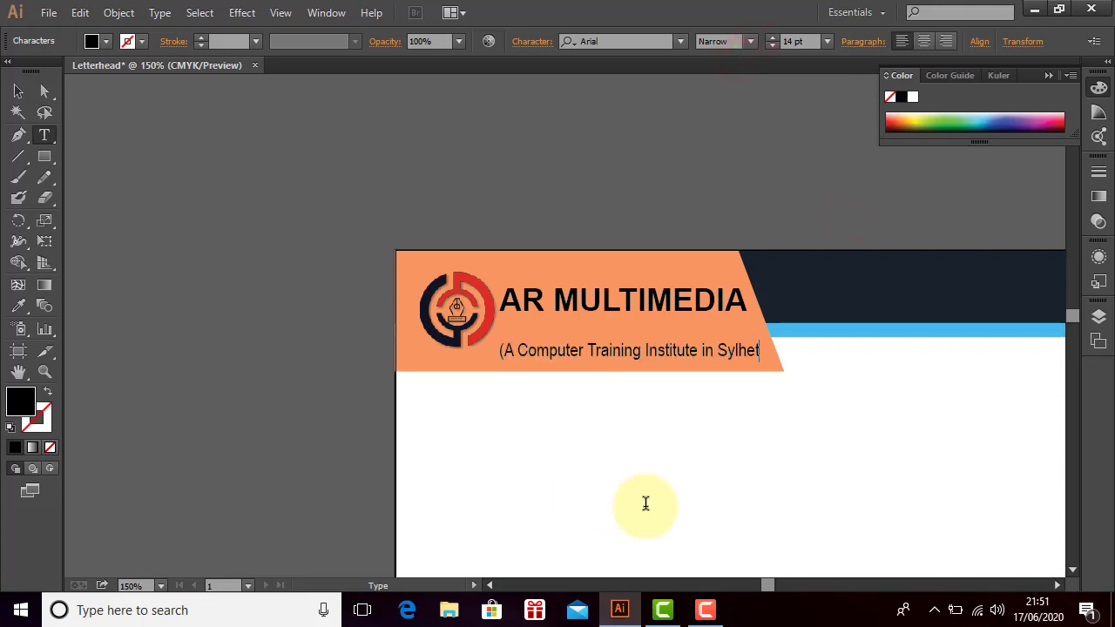
{"action": "key", "text": "Escape"}
{"action": "left_click_drag", "start_coordinate": [605, 352], "coordinate": [585, 337]}
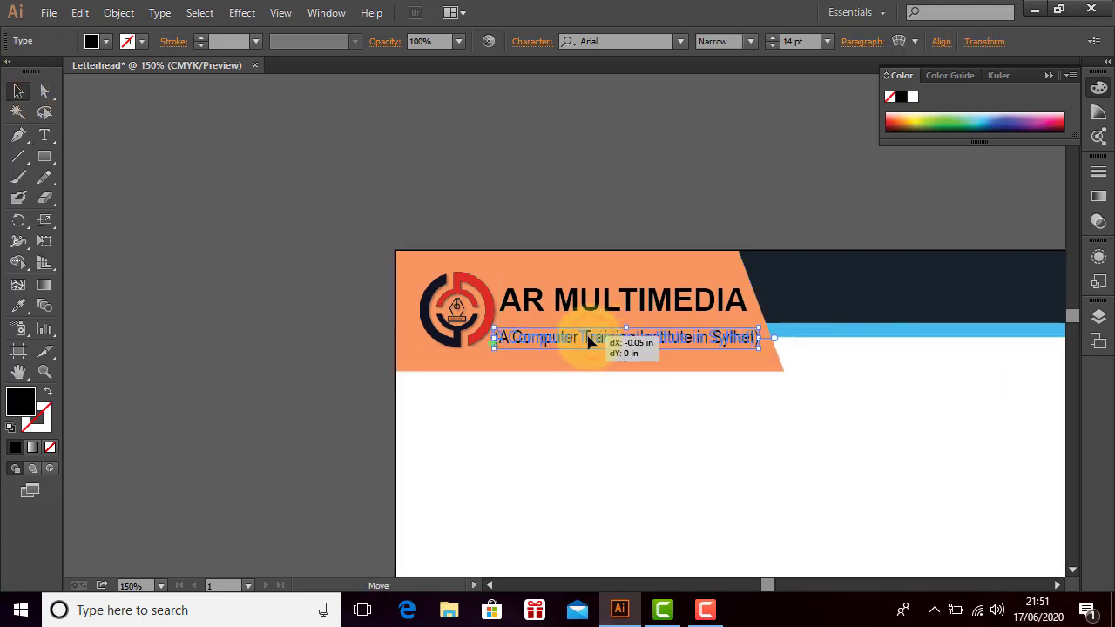
{"action": "left_click", "coordinate": [583, 148]}
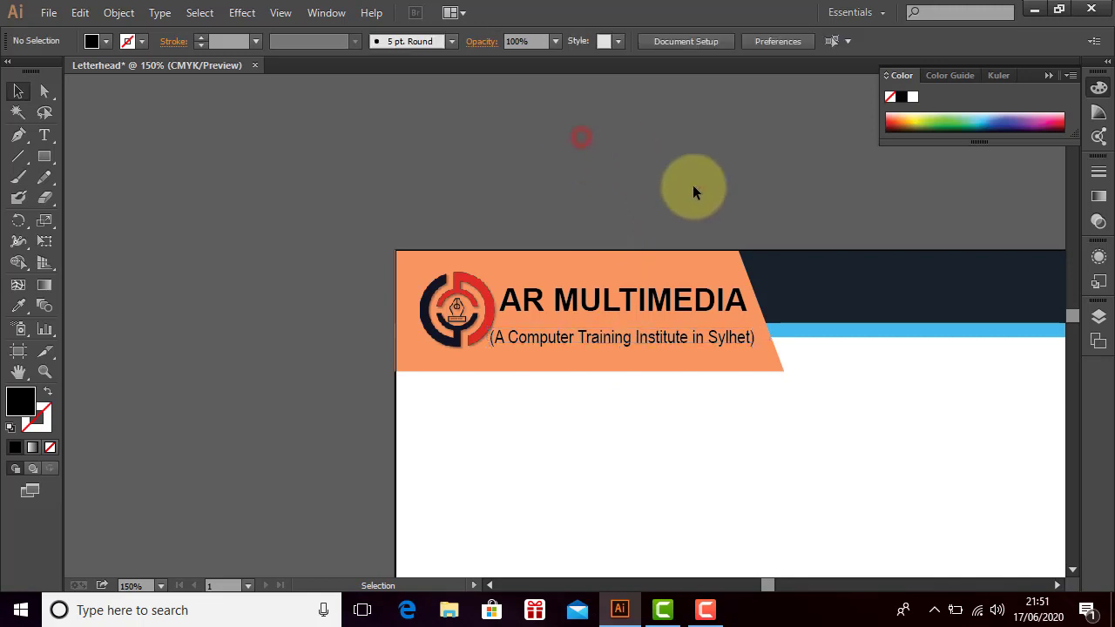
{"action": "left_click", "coordinate": [641, 337]}
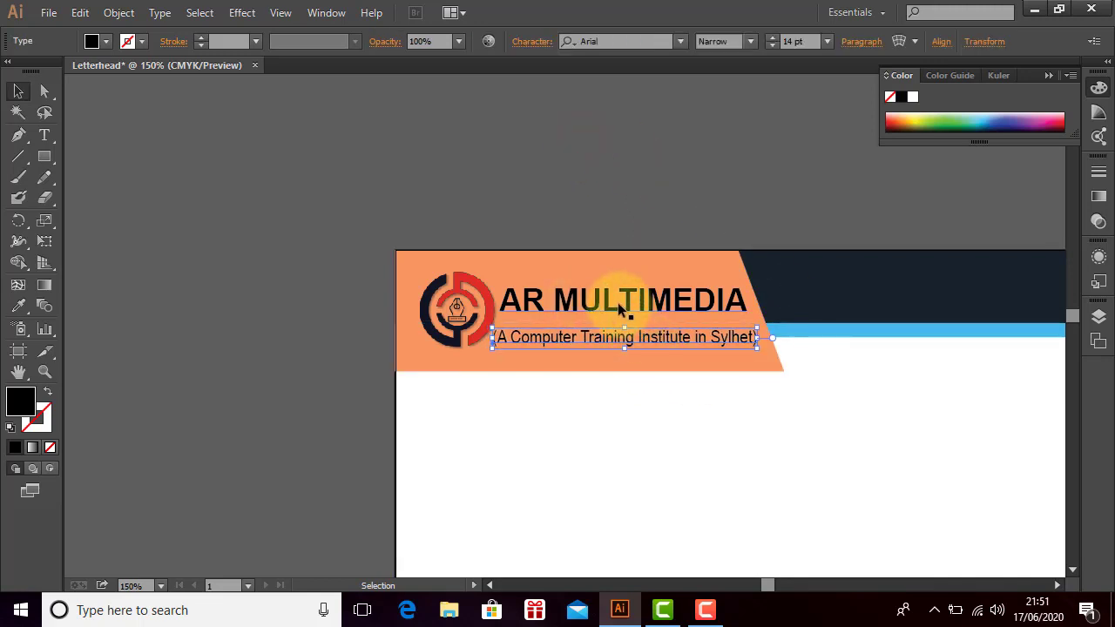
{"action": "left_click", "coordinate": [621, 307]}
{"action": "left_click_drag", "start_coordinate": [618, 305], "coordinate": [620, 308]}
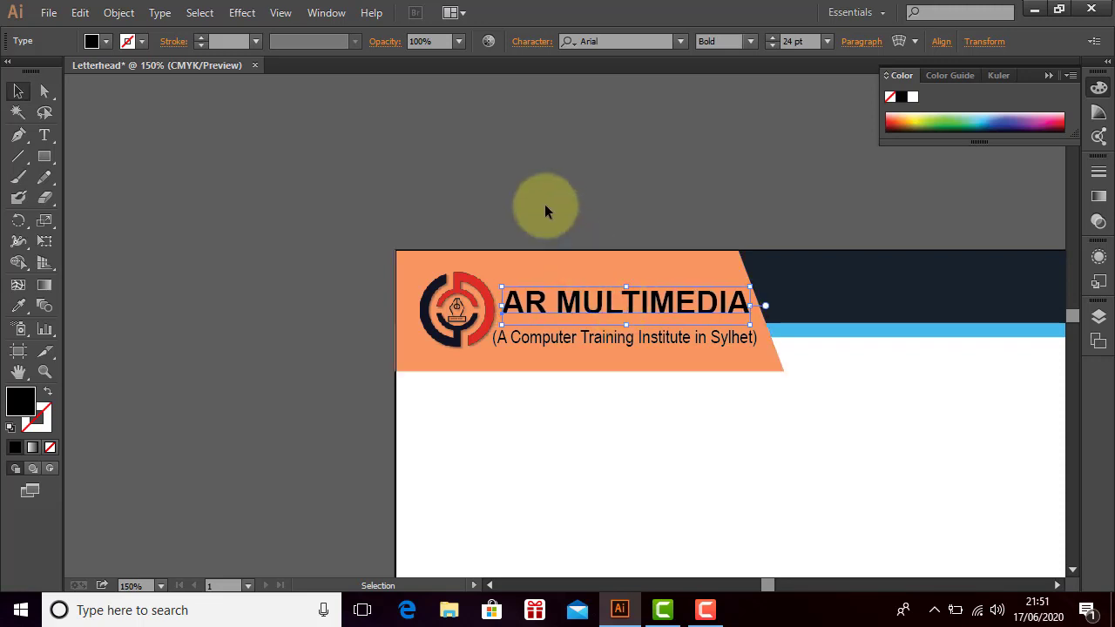
{"action": "left_click", "coordinate": [541, 144]}
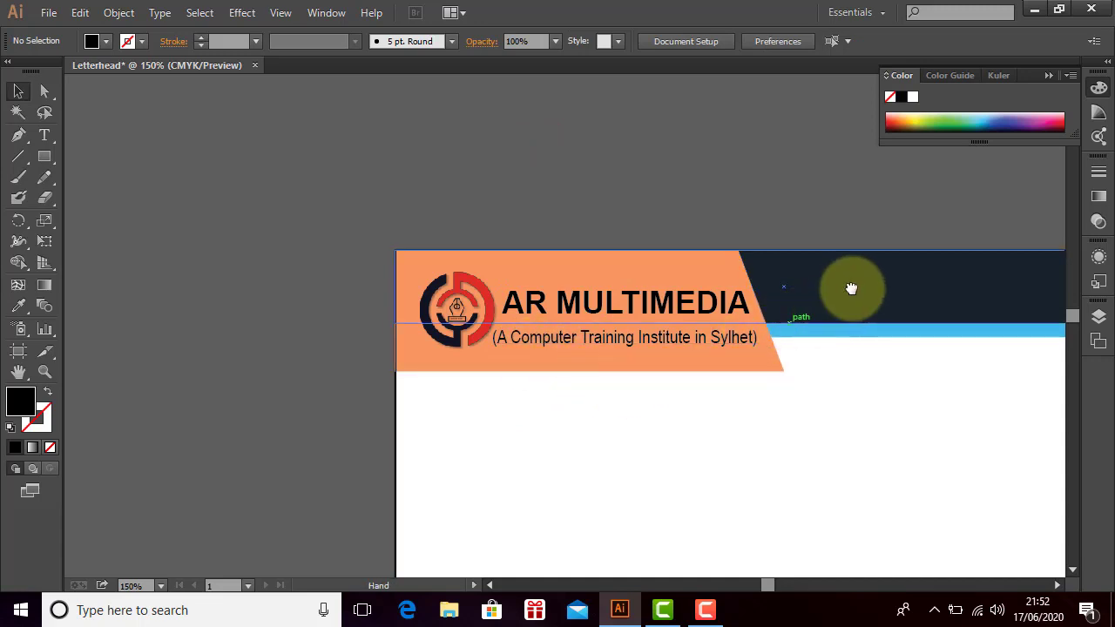
- Add a white 14 pt Arial Narrow contact phone number near the right end of the navy header
{"action": "left_click_drag", "start_coordinate": [853, 288], "coordinate": [568, 214]}
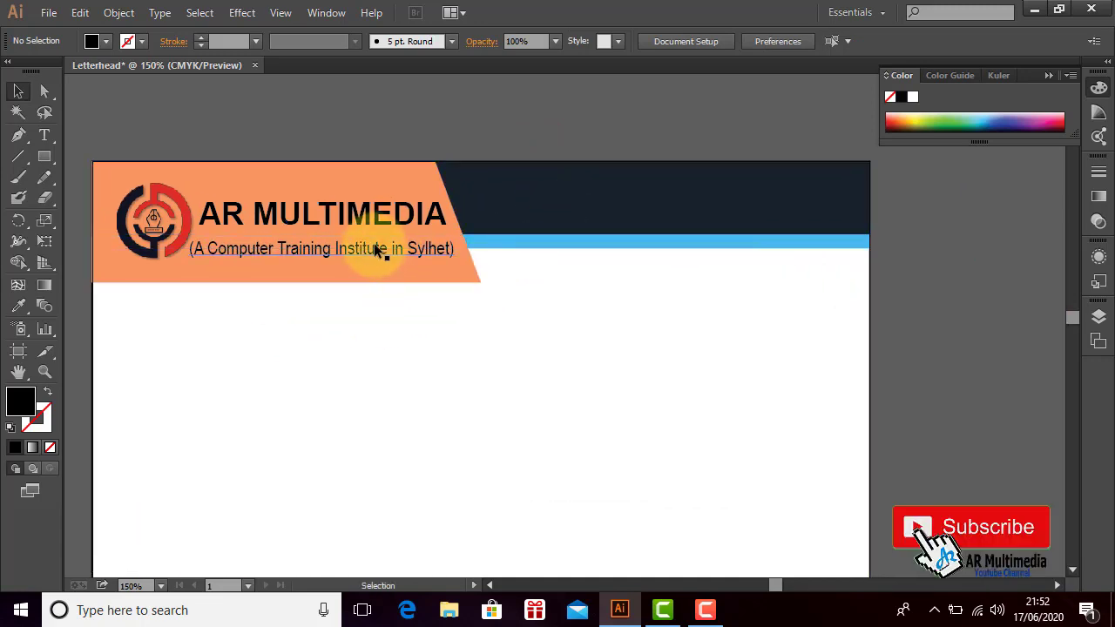
{"action": "left_click", "coordinate": [44, 134]}
{"action": "left_click", "coordinate": [714, 194]}
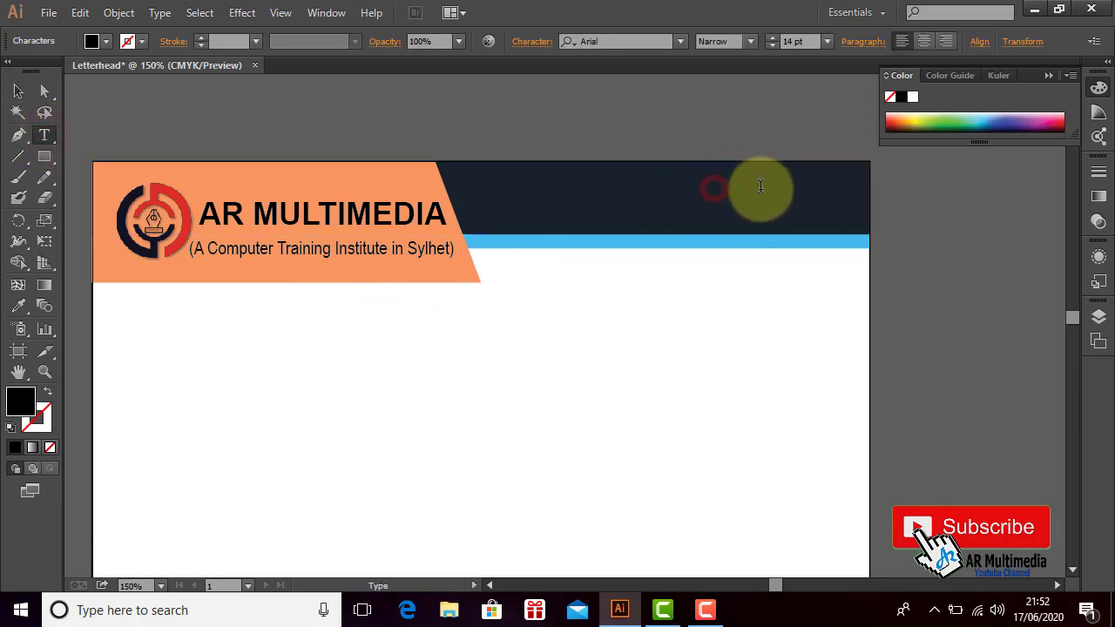
{"action": "left_click", "coordinate": [913, 98]}
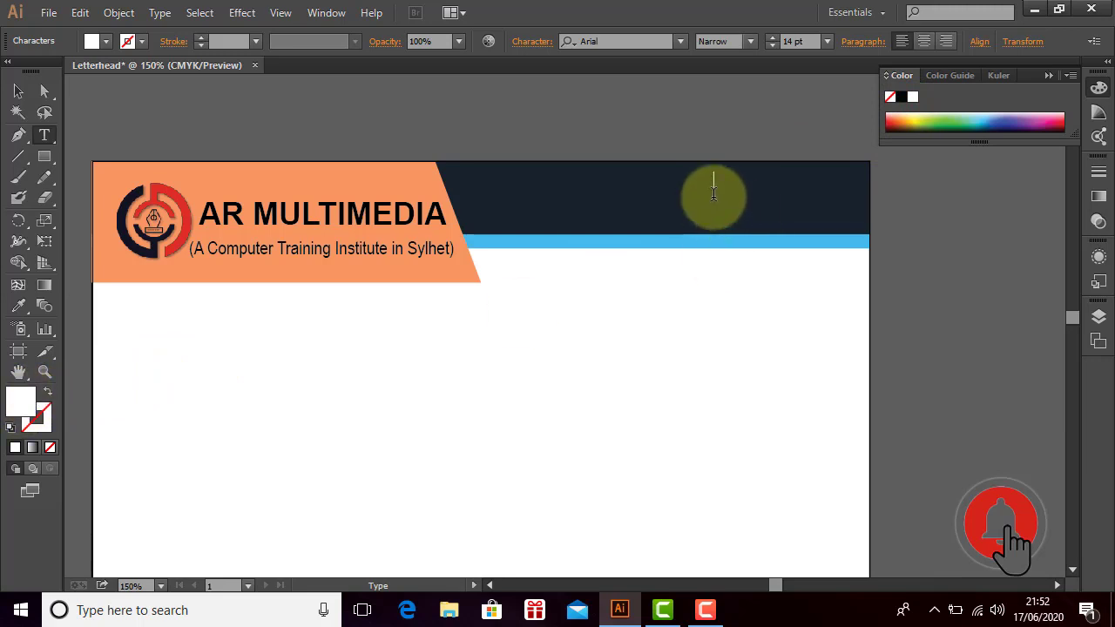
{"action": "type", "text": "0171"}
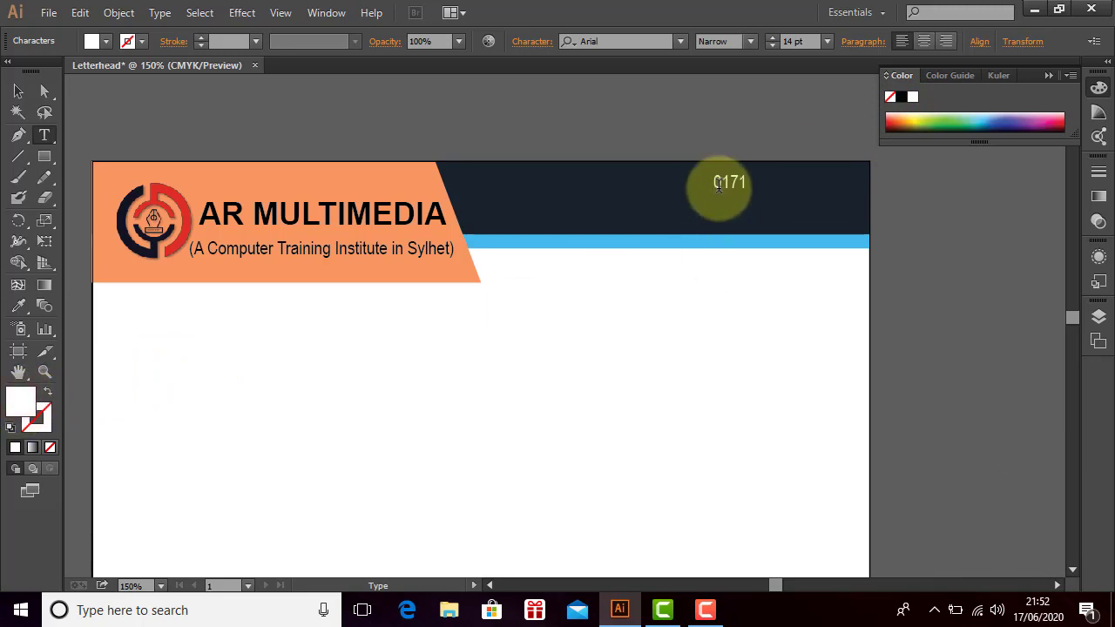
{"action": "type", "text": "66"}
{"action": "left_click", "coordinate": [19, 91]}
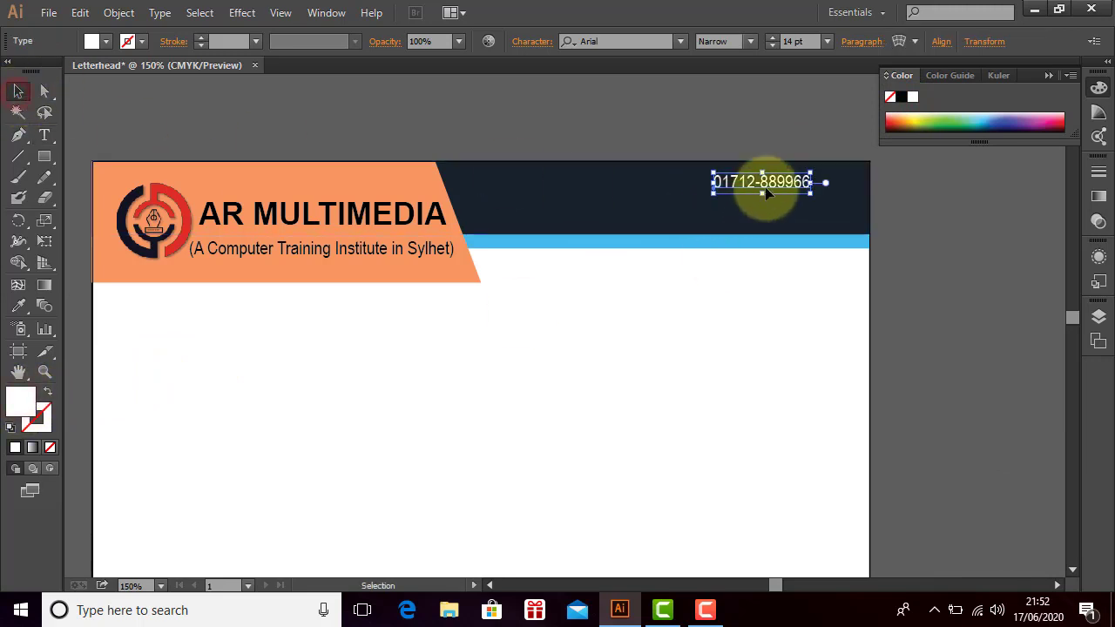
{"action": "left_click_drag", "start_coordinate": [780, 186], "coordinate": [800, 194]}
{"action": "left_click", "coordinate": [966, 258]}
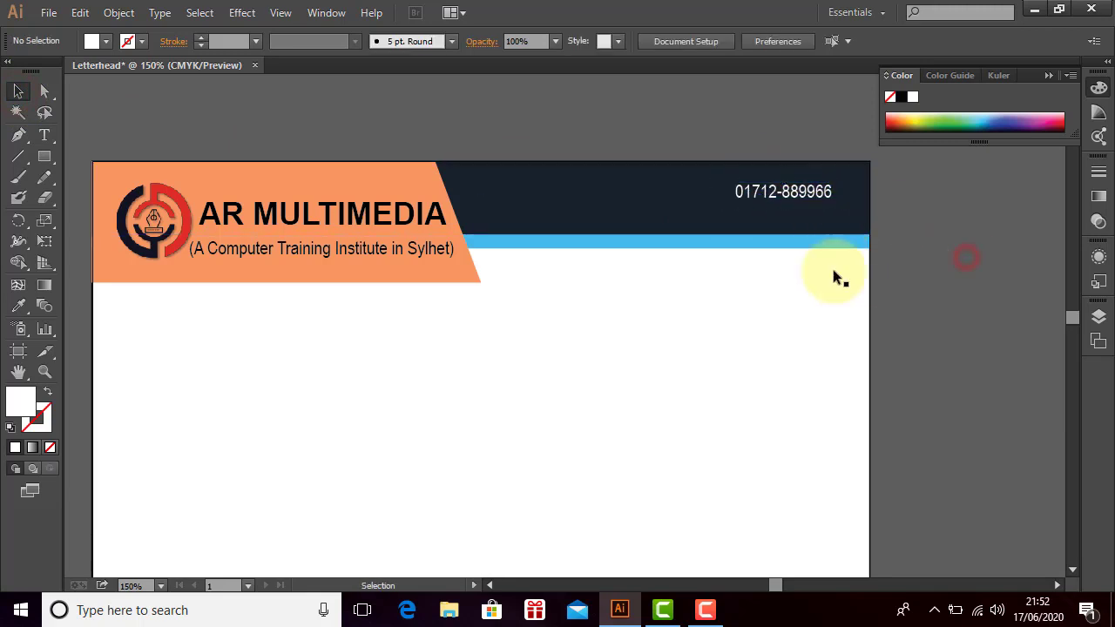
- Give the orange and dark header shapes a Multiply 75% drop shadow, 0.1 in offsets, 0.07 in blur
{"action": "left_click", "coordinate": [462, 278], "text": "shift"}
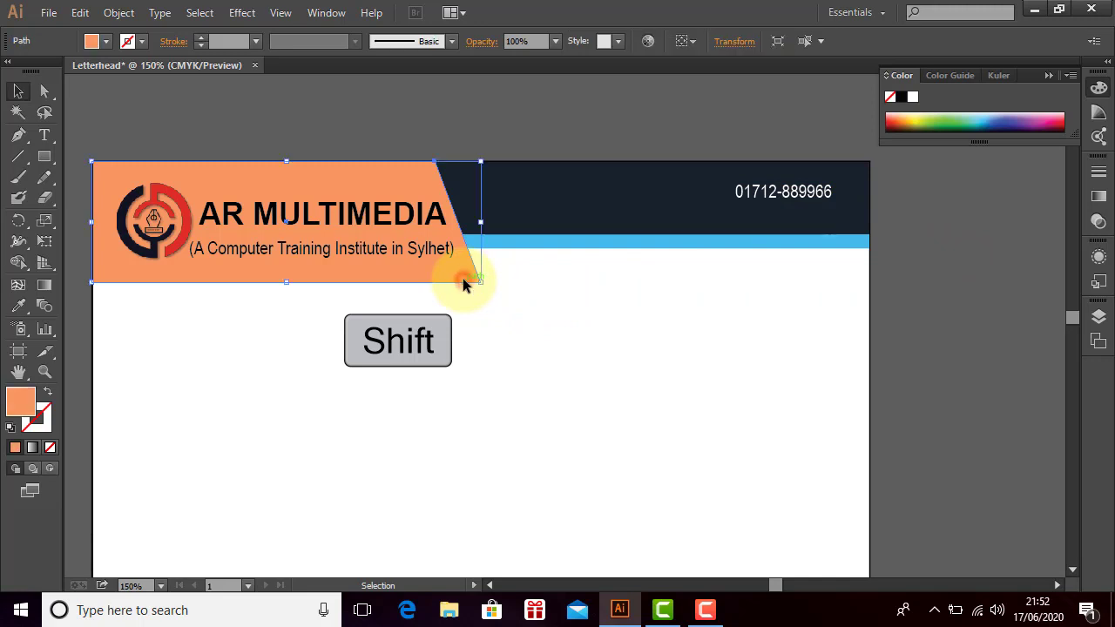
{"action": "left_click", "coordinate": [740, 246], "text": "shift"}
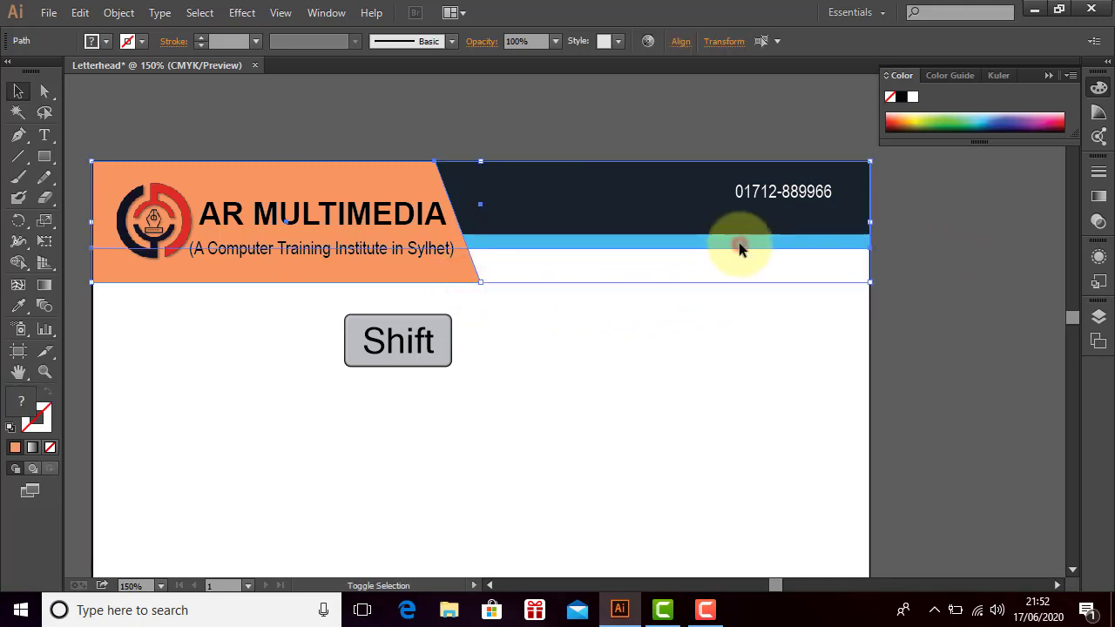
{"action": "left_click", "coordinate": [246, 13]}
{"action": "mouse_move", "coordinate": [265, 210]}
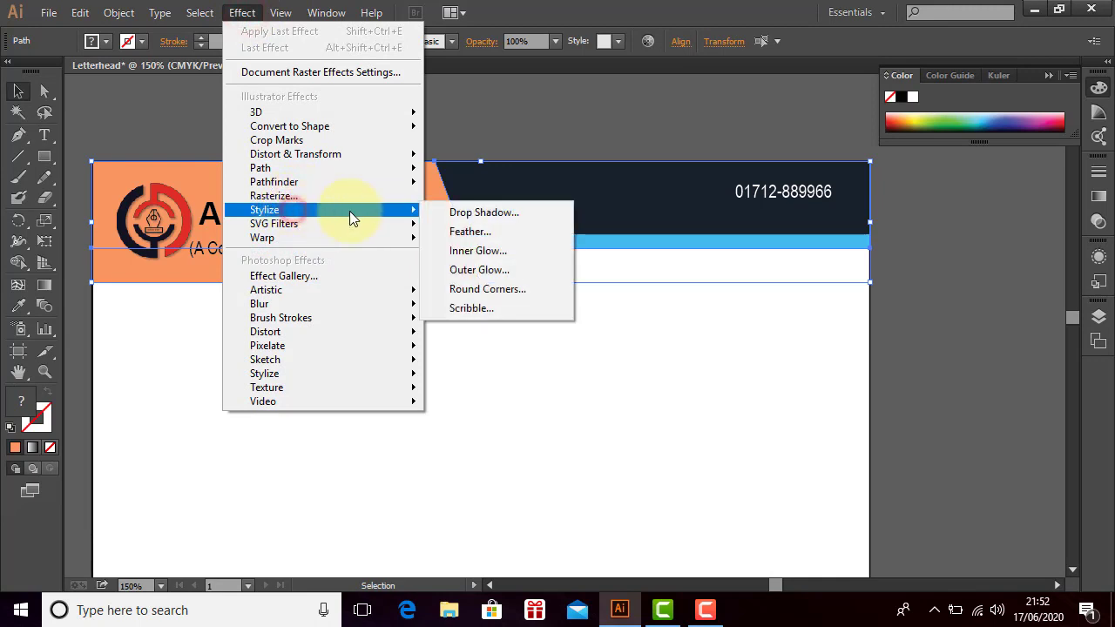
{"action": "left_click", "coordinate": [503, 209]}
{"action": "left_click", "coordinate": [810, 311]}
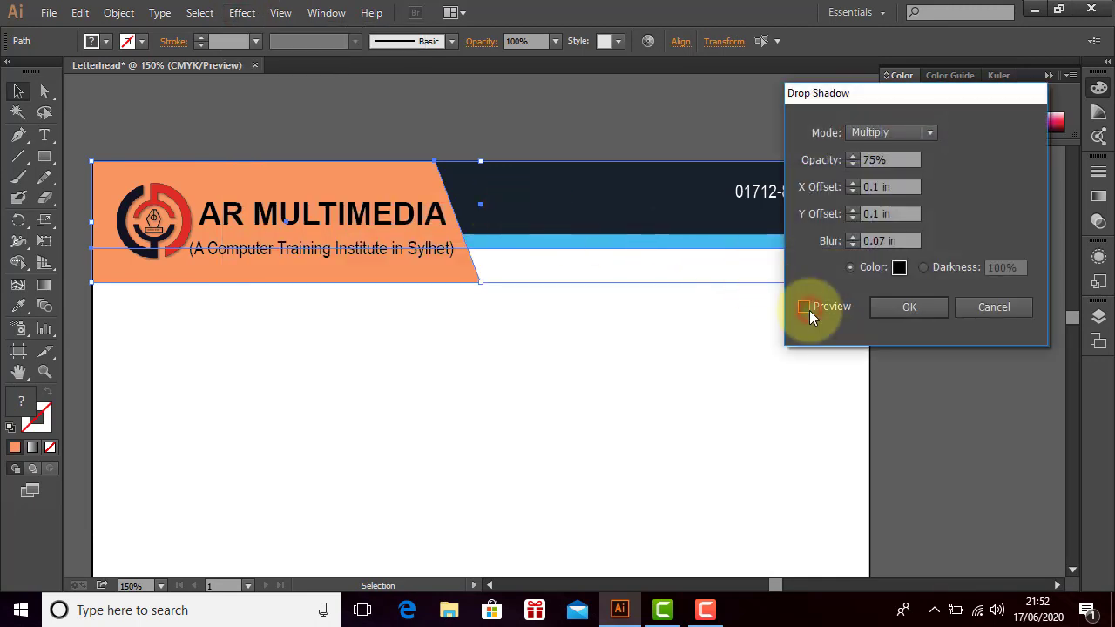
{"action": "left_click", "coordinate": [891, 97]}
{"action": "left_click_drag", "start_coordinate": [891, 98], "coordinate": [933, 165]}
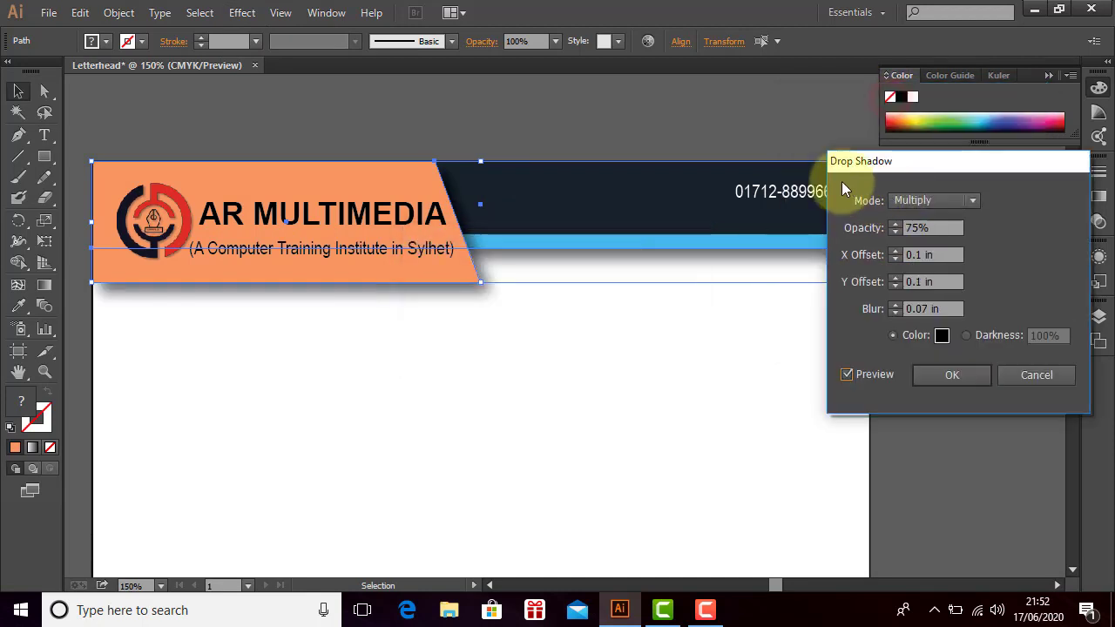
{"action": "left_click", "coordinate": [951, 375]}
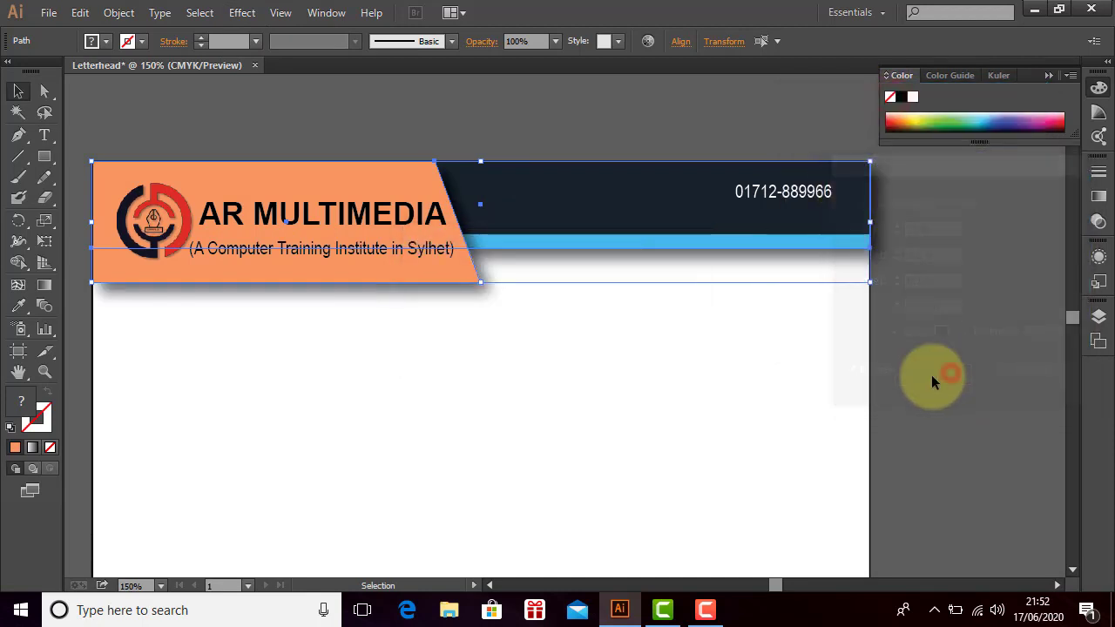
- Paste a copy of the subtitle in front, move it below the header, and retype it as 'Ref ........'
{"action": "left_click", "coordinate": [637, 382]}
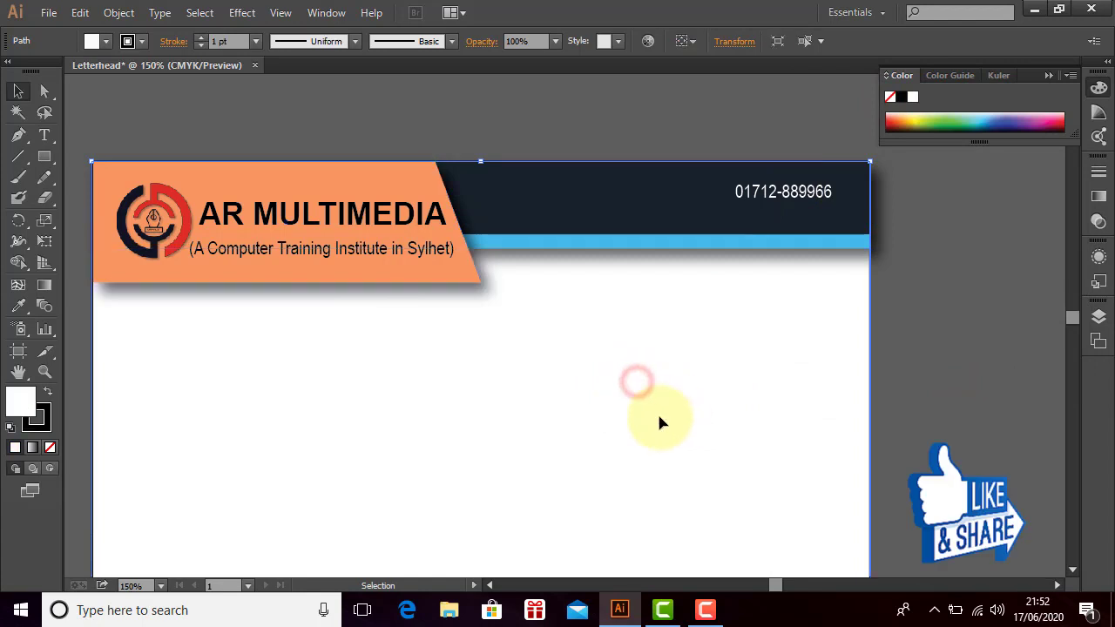
{"action": "left_click", "coordinate": [272, 251]}
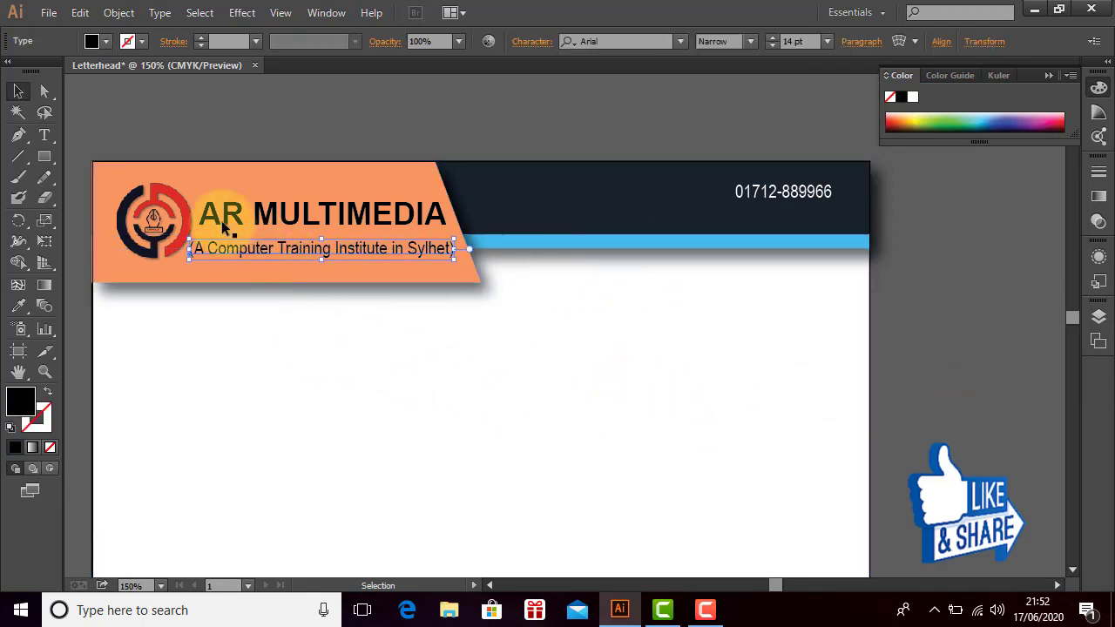
{"action": "left_click", "coordinate": [80, 12]}
{"action": "left_click", "coordinate": [112, 97]}
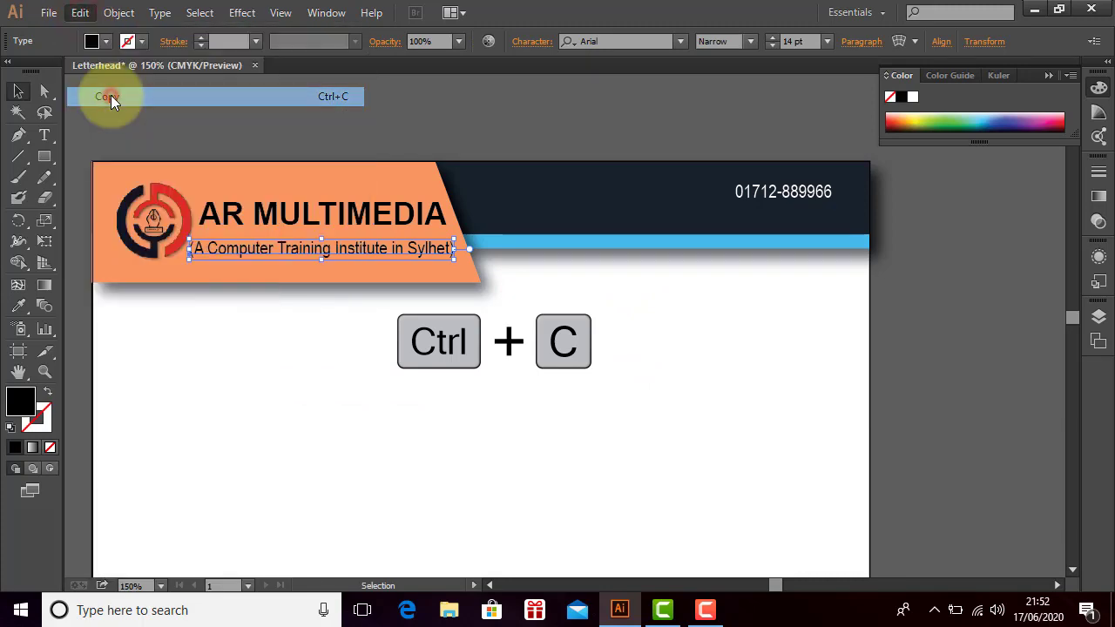
{"action": "left_click", "coordinate": [76, 13]}
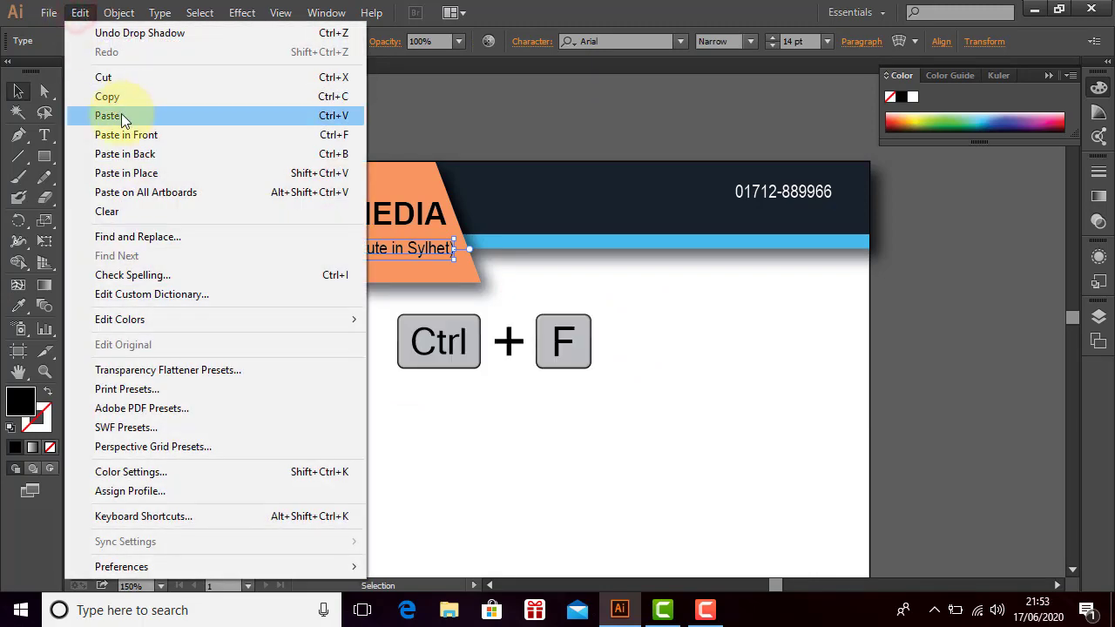
{"action": "left_click", "coordinate": [126, 135]}
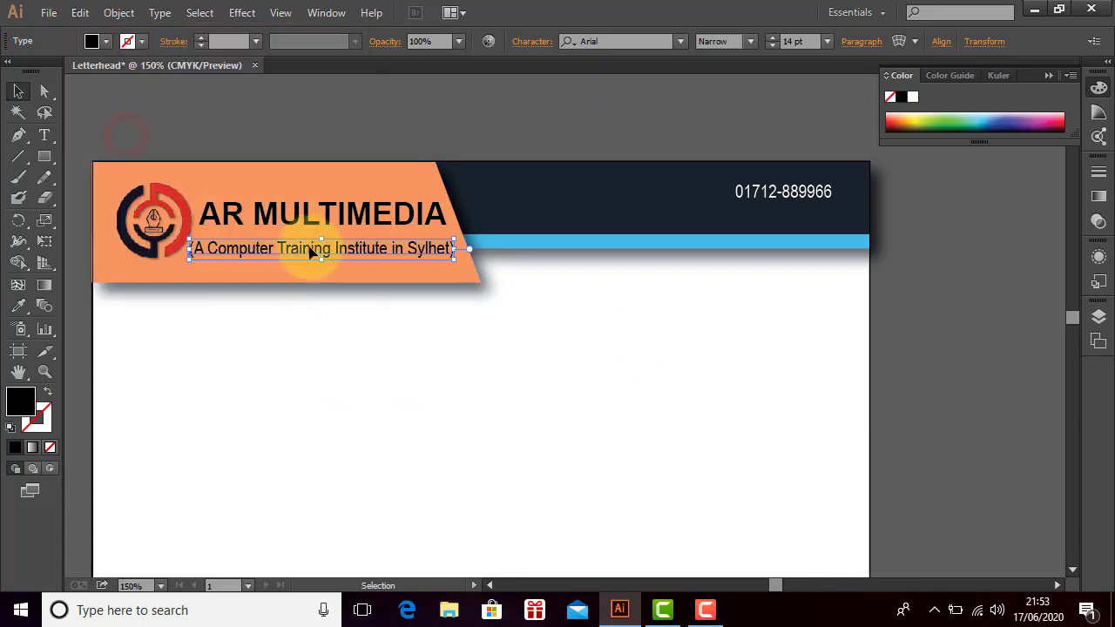
{"action": "mouse_move", "coordinate": [311, 259]}
{"action": "left_mouse_down"}
{"action": "mouse_move", "coordinate": [304, 303]}
{"action": "mouse_move", "coordinate": [278, 335]}
{"action": "left_mouse_up"}
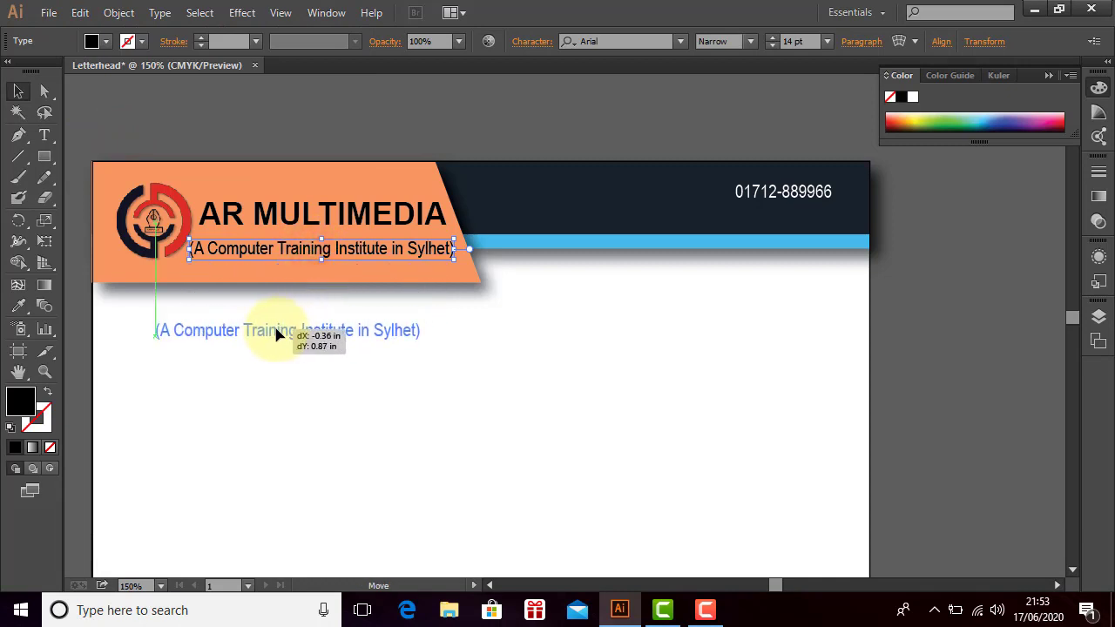
{"action": "left_click_drag", "start_coordinate": [275, 334], "coordinate": [274, 334]}
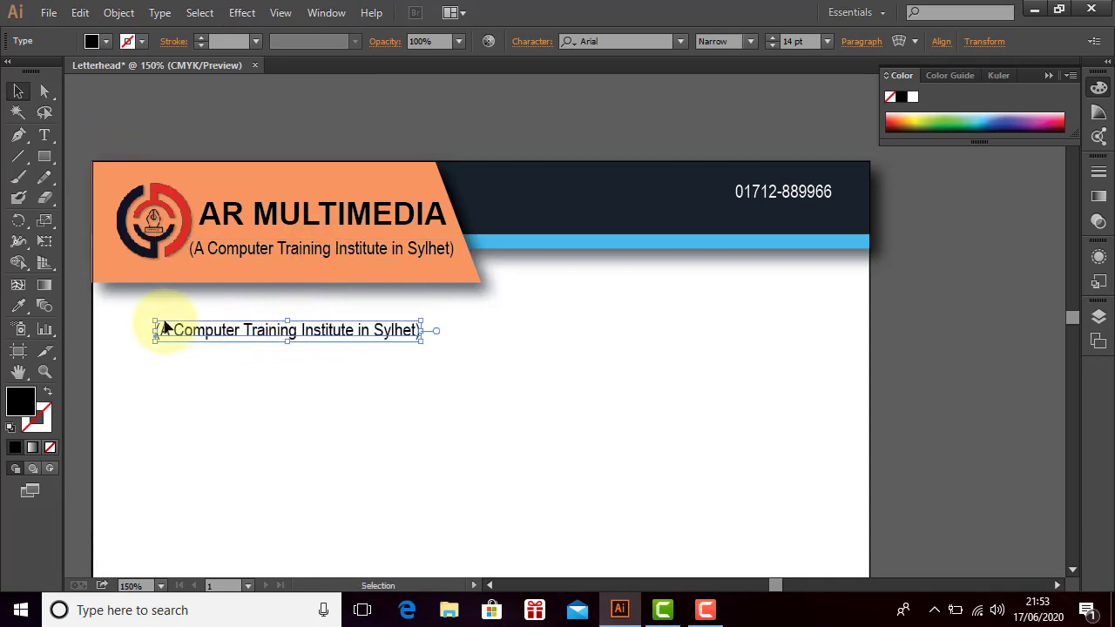
{"action": "double_click", "coordinate": [160, 331]}
{"action": "left_click_drag", "start_coordinate": [159, 331], "coordinate": [434, 325]}
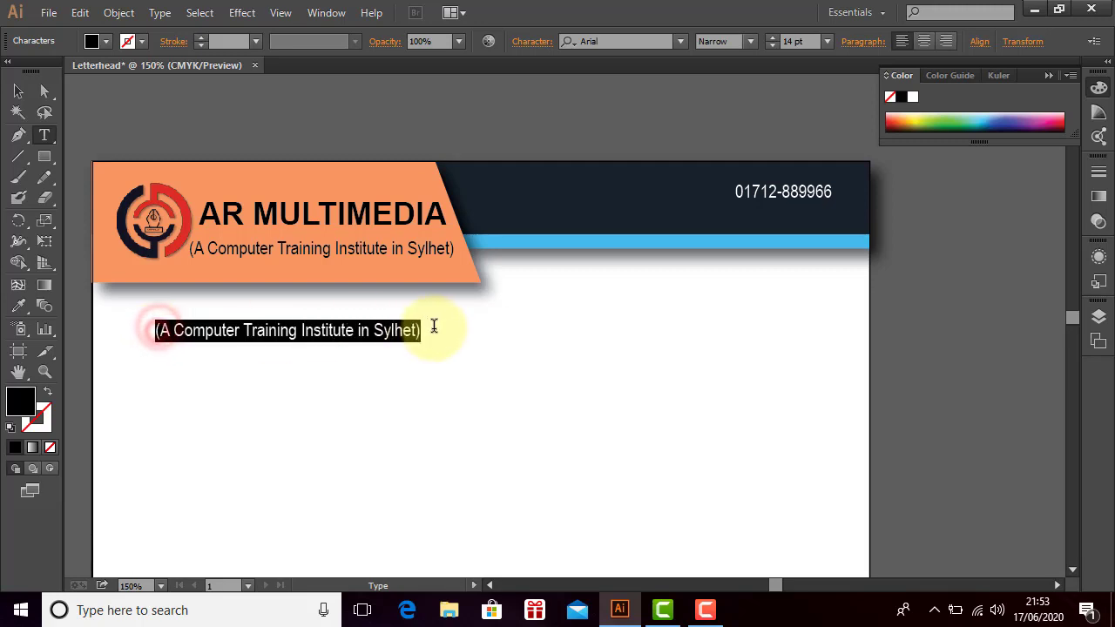
{"action": "type", "text": "Ref ........"}
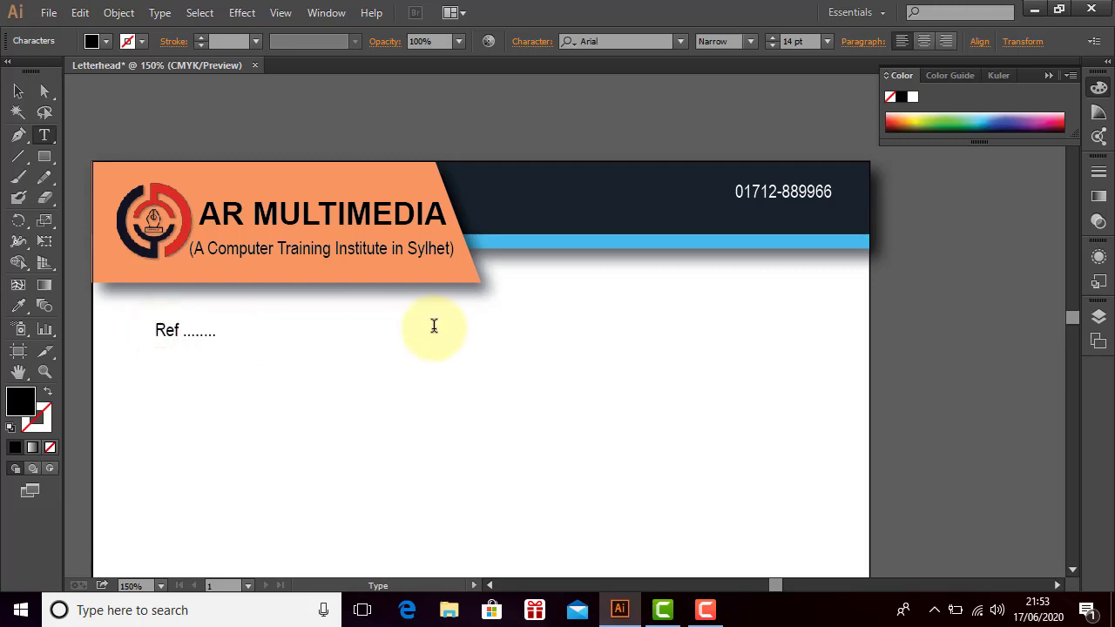
{"action": "left_click", "coordinate": [18, 91]}
- Duplicate the Ref line to the page's right side and change it to 'Date: ..................'
{"action": "key", "text": "alt"}
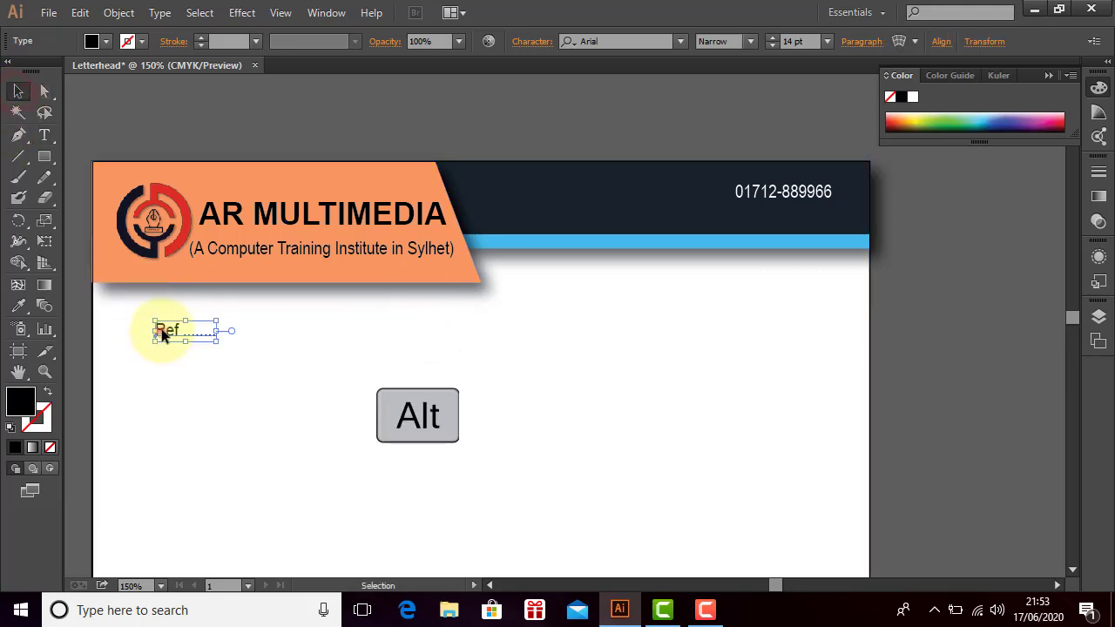
{"action": "mouse_move", "coordinate": [163, 335]}
{"action": "left_mouse_down"}
{"action": "mouse_move", "coordinate": [736, 359]}
{"action": "mouse_move", "coordinate": [735, 348]}
{"action": "mouse_move", "coordinate": [779, 336]}
{"action": "mouse_move", "coordinate": [820, 346]}
{"action": "left_mouse_up"}
{"action": "double_click", "coordinate": [734, 336]}
{"action": "type", "text": "Date: ................"}
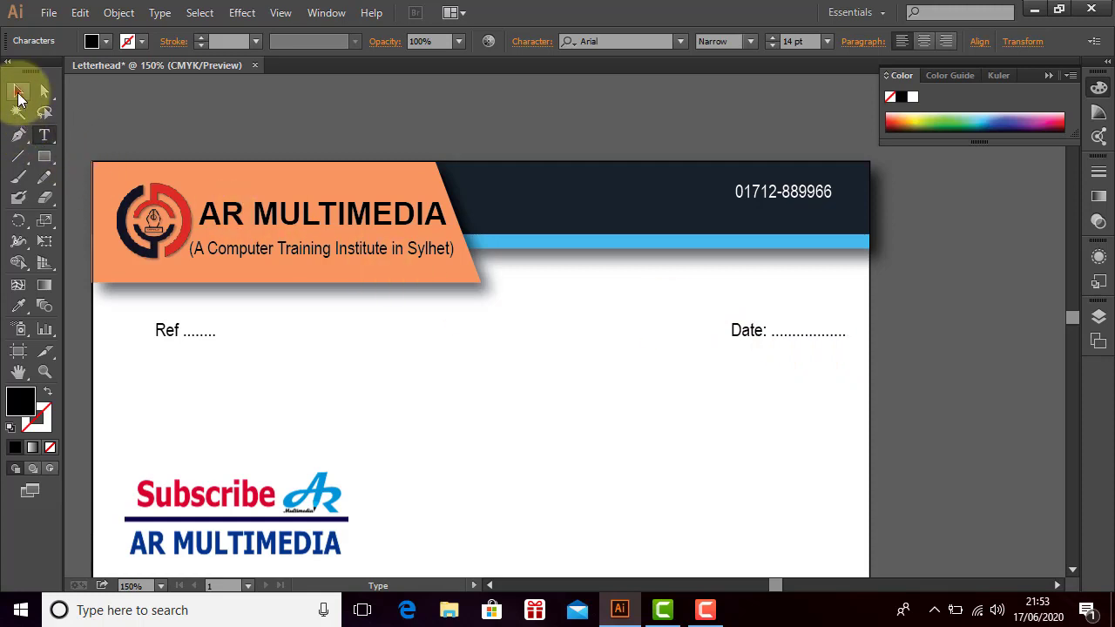
{"action": "left_click", "coordinate": [19, 90]}
{"action": "left_click", "coordinate": [354, 134]}
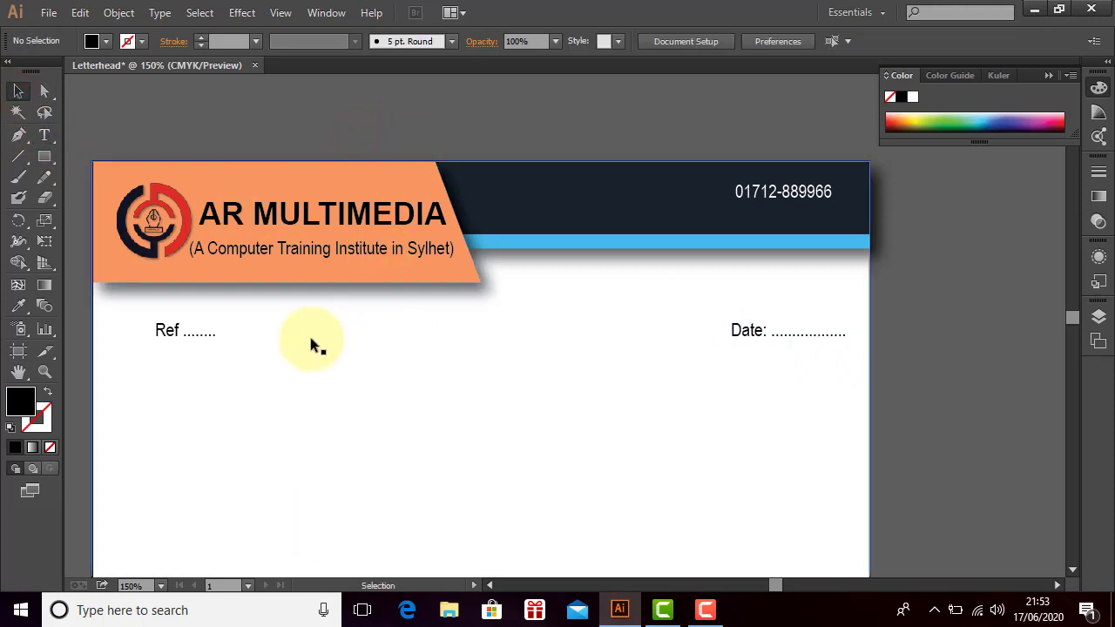
- Place a copy of the header's blue strip at the bottom of the page
{"action": "key", "text": "ctrl+minus"}
{"action": "key", "text": "ctrl+minus"}
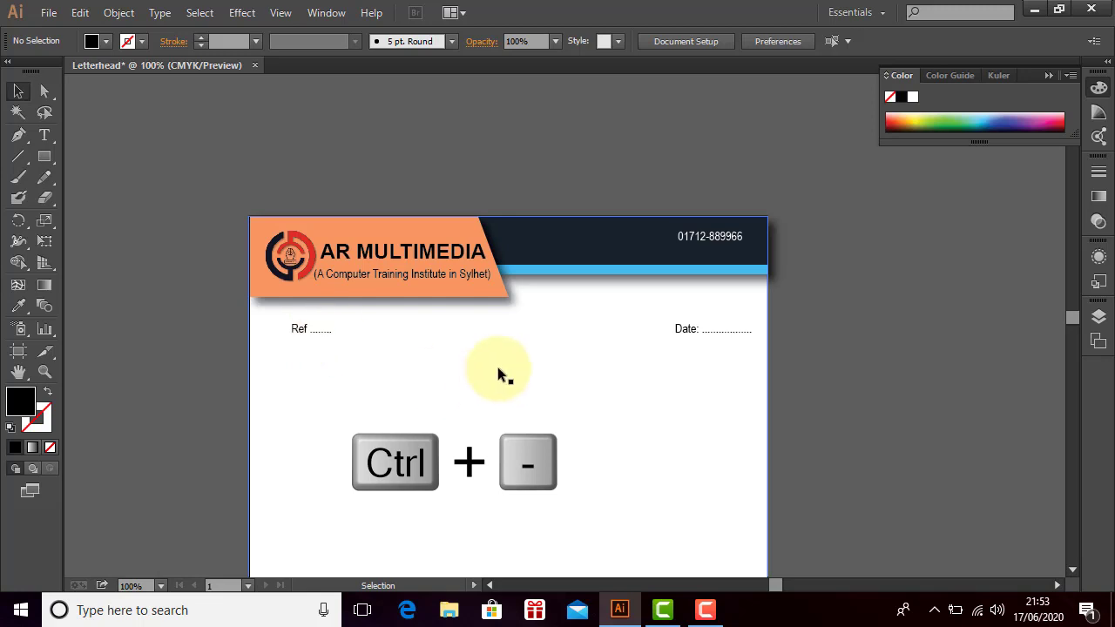
{"action": "left_click_drag", "start_coordinate": [869, 436], "coordinate": [868, 309]}
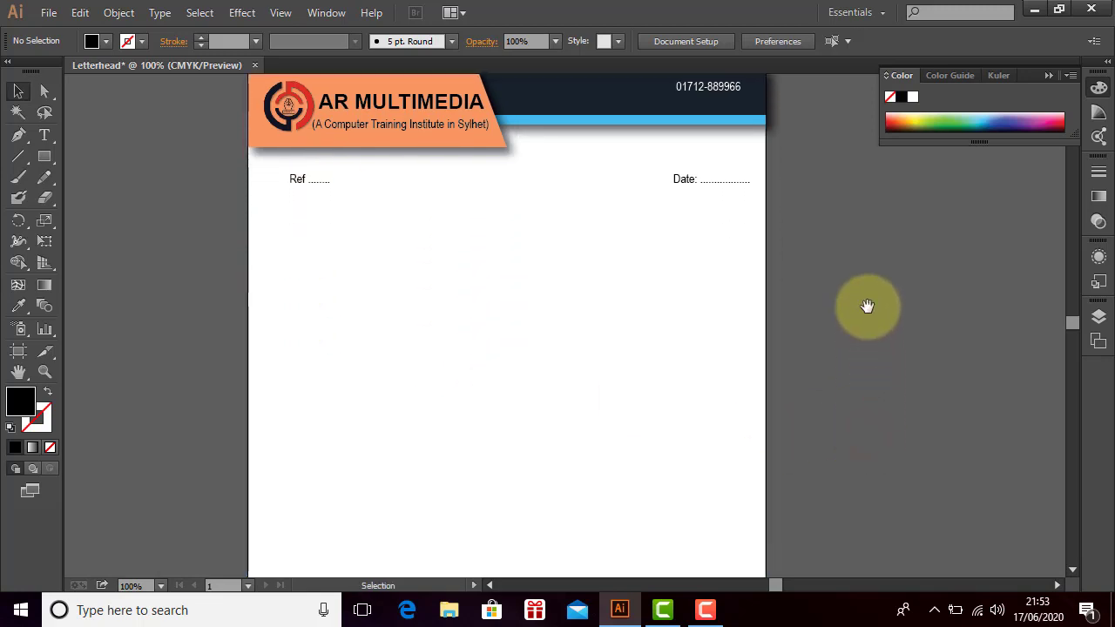
{"action": "scroll", "coordinate": [861, 362], "scroll_direction": "down", "scroll_amount": 2}
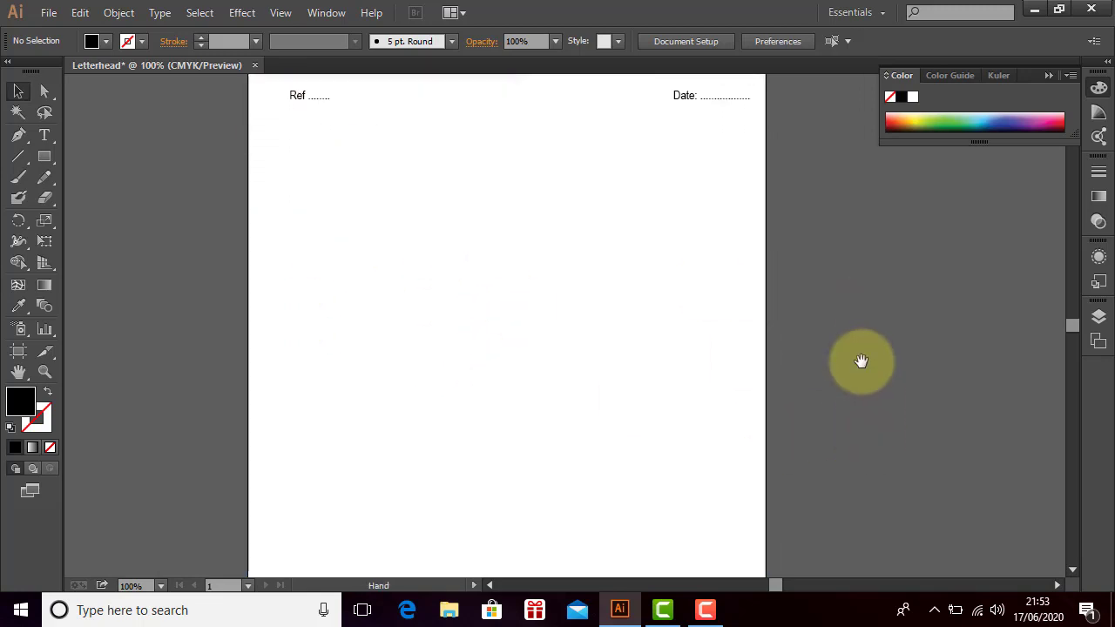
{"action": "key", "text": "ctrl+minus"}
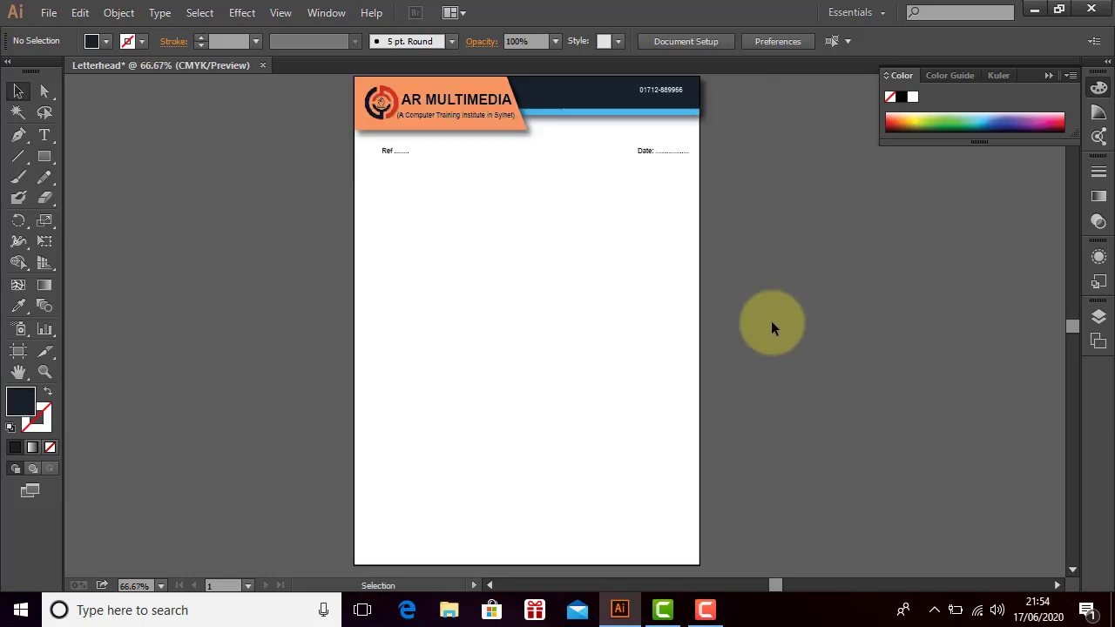
{"action": "scroll", "coordinate": [771, 327], "scroll_direction": "down", "scroll_amount": 1}
{"action": "scroll", "coordinate": [772, 327], "scroll_direction": "up", "scroll_amount": 1}
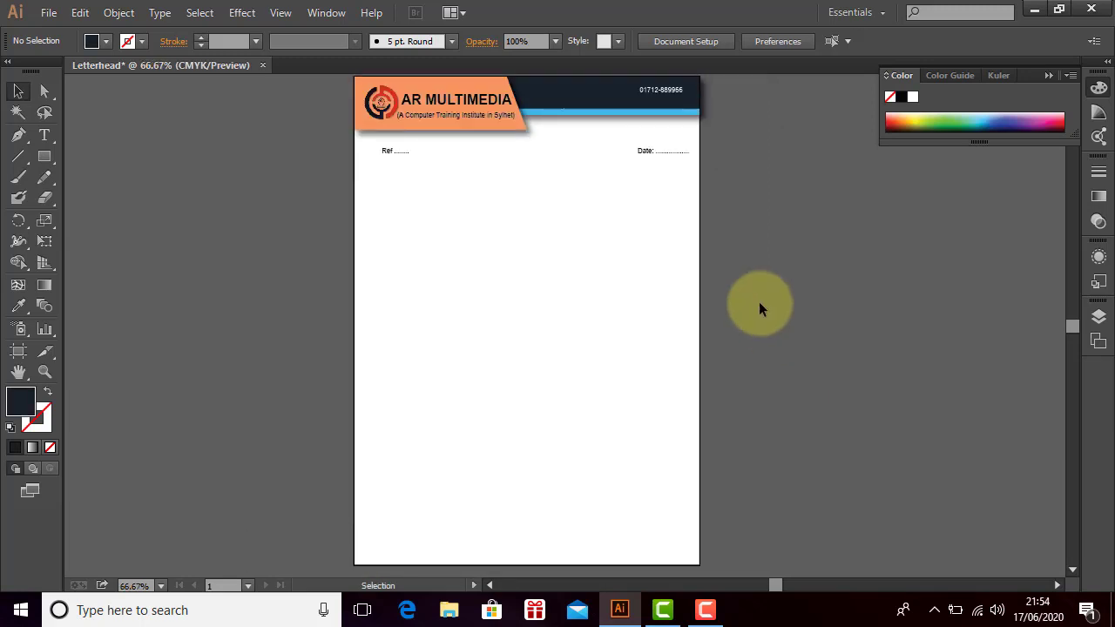
{"action": "left_click", "coordinate": [573, 113]}
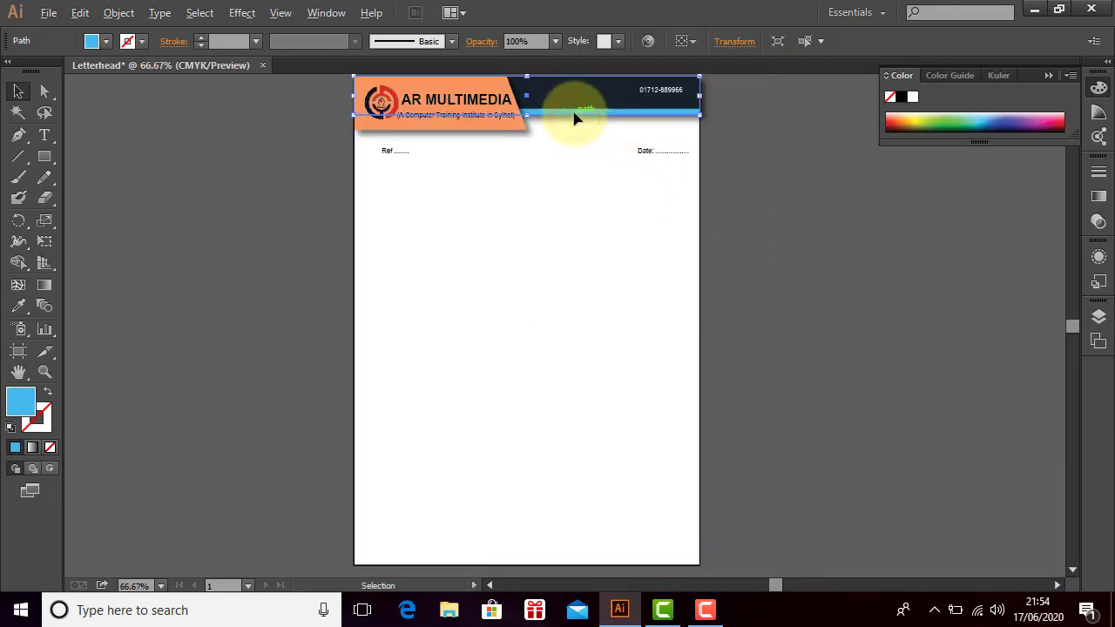
{"action": "left_click_drag", "start_coordinate": [573, 118], "coordinate": [585, 570]}
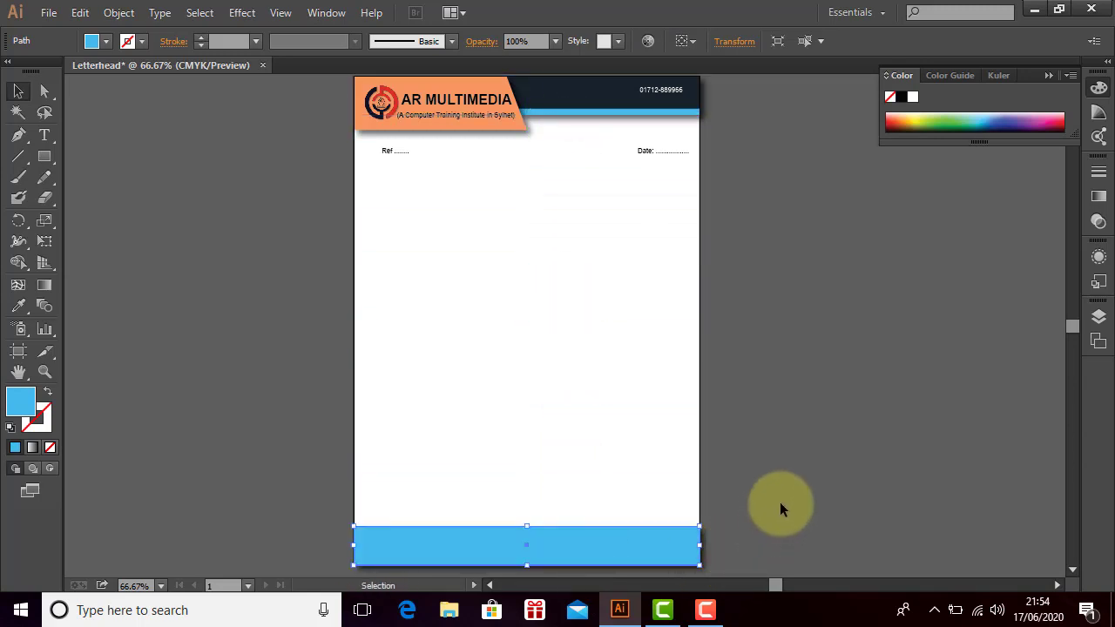
{"action": "left_click", "coordinate": [799, 407]}
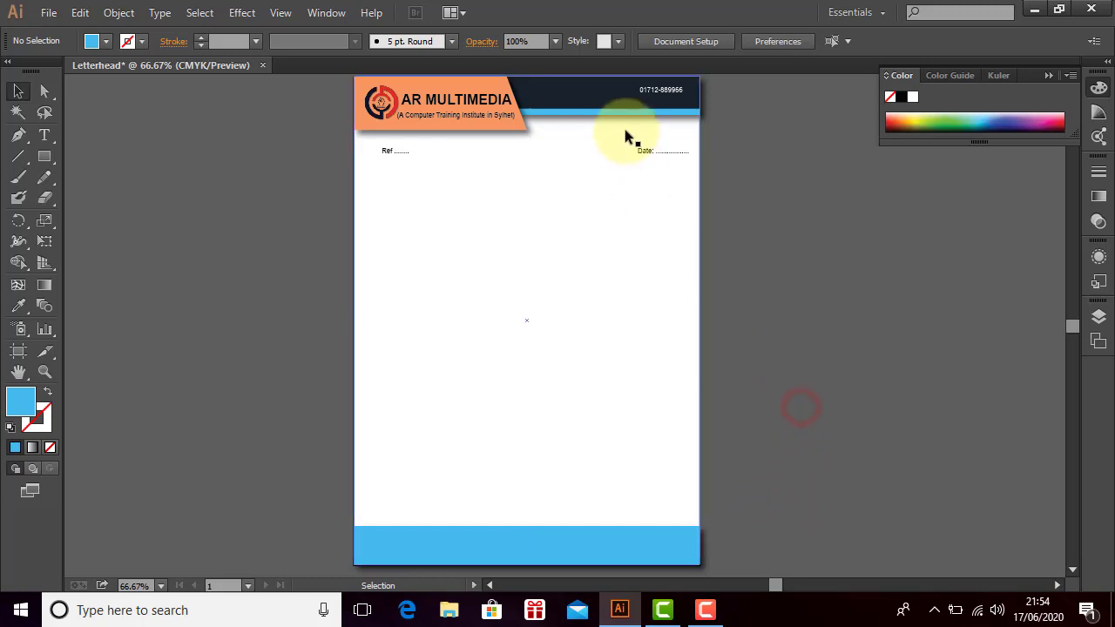
- Copy the dark header bar to the page bottom and adjust both top edges so a thin blue band shows
{"action": "left_click", "coordinate": [582, 97]}
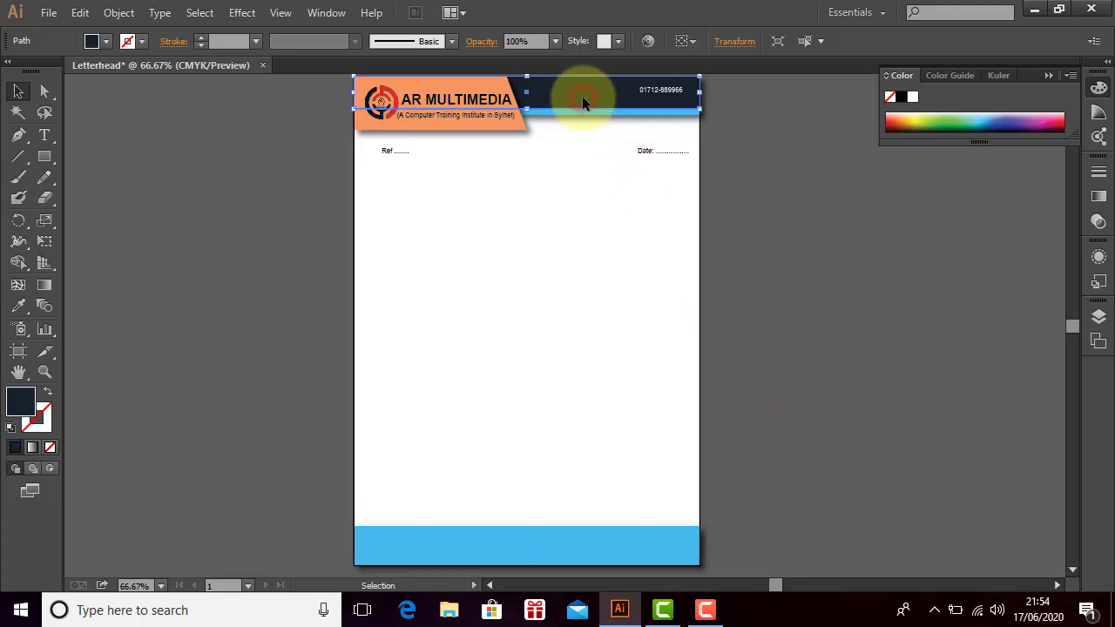
{"action": "left_click_drag", "start_coordinate": [583, 100], "coordinate": [598, 549]}
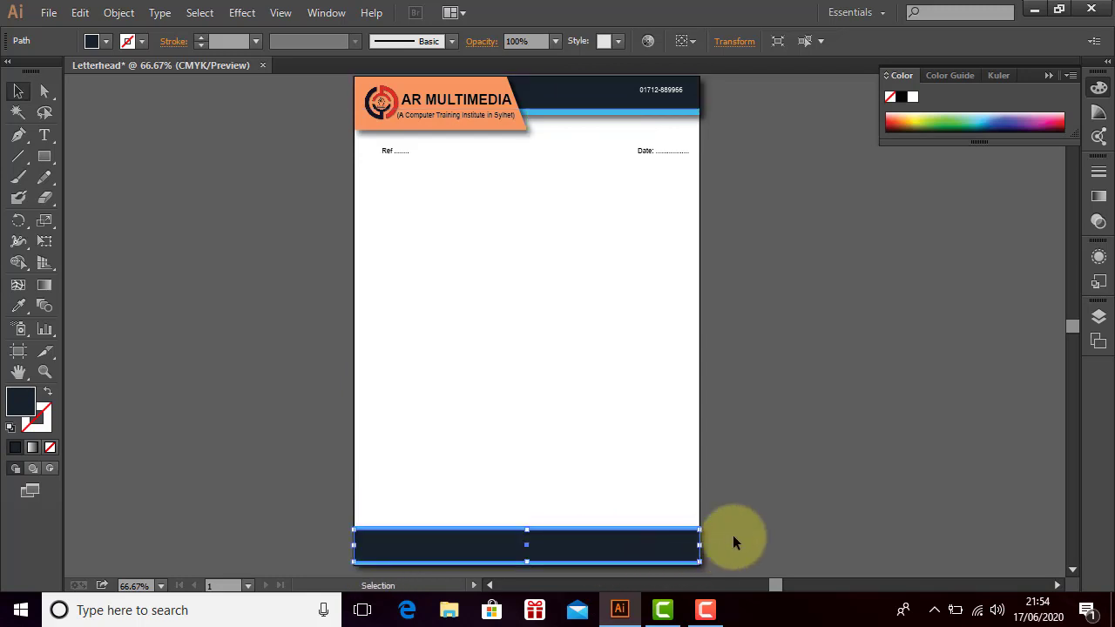
{"action": "key", "text": "Down"}
{"action": "key", "text": "Down"}
{"action": "key", "text": "Down"}
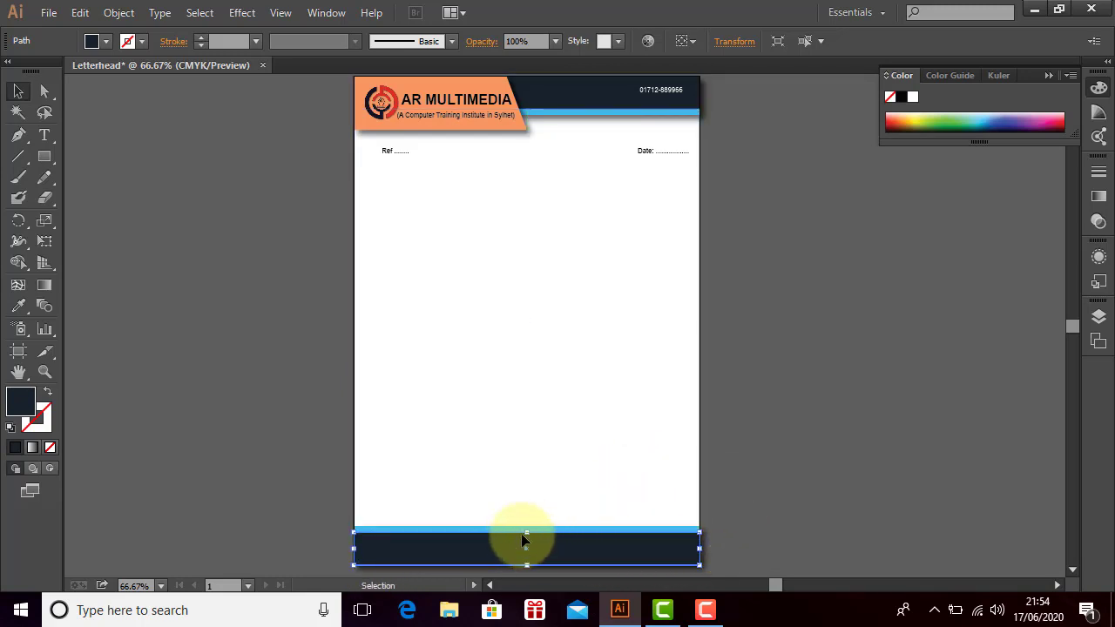
{"action": "left_click_drag", "start_coordinate": [528, 533], "coordinate": [527, 540]}
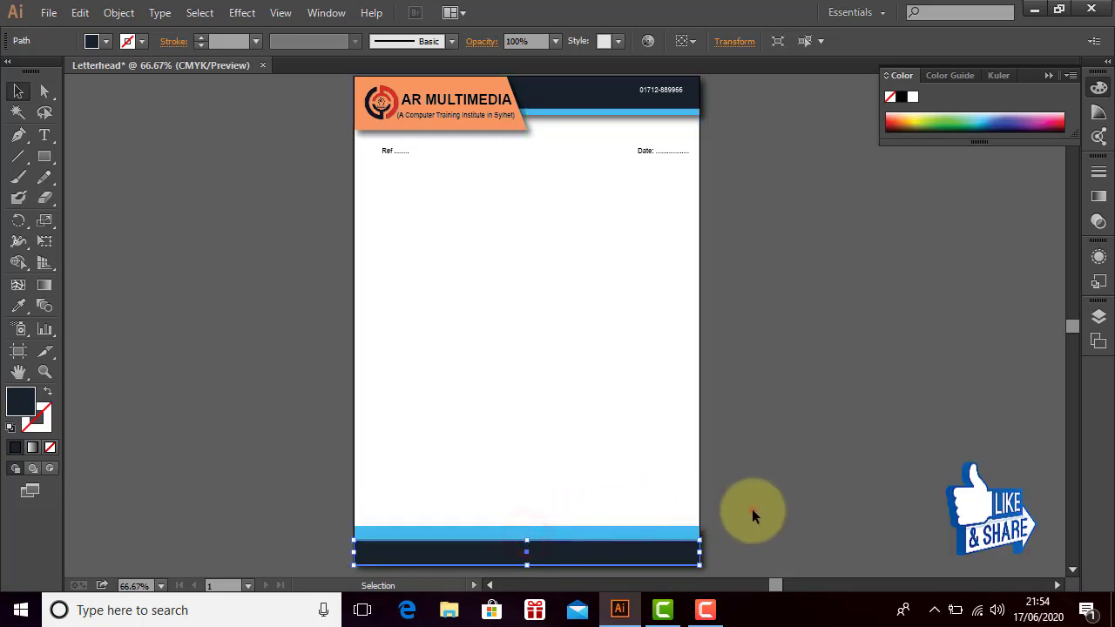
{"action": "left_click", "coordinate": [752, 509]}
{"action": "left_click", "coordinate": [611, 531]}
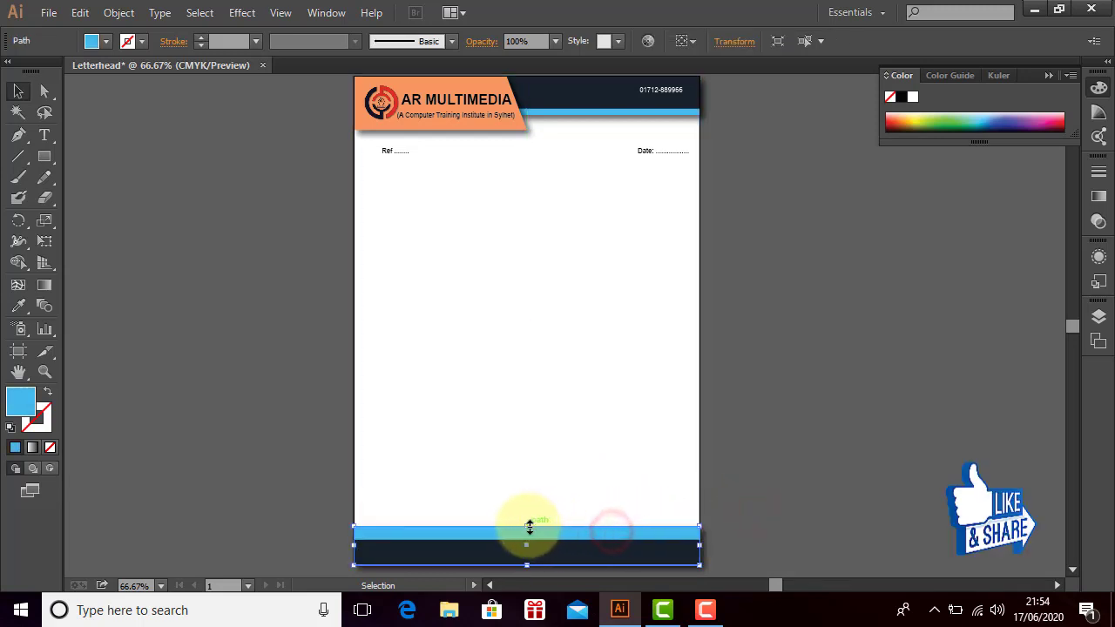
{"action": "left_click_drag", "start_coordinate": [528, 526], "coordinate": [527, 531]}
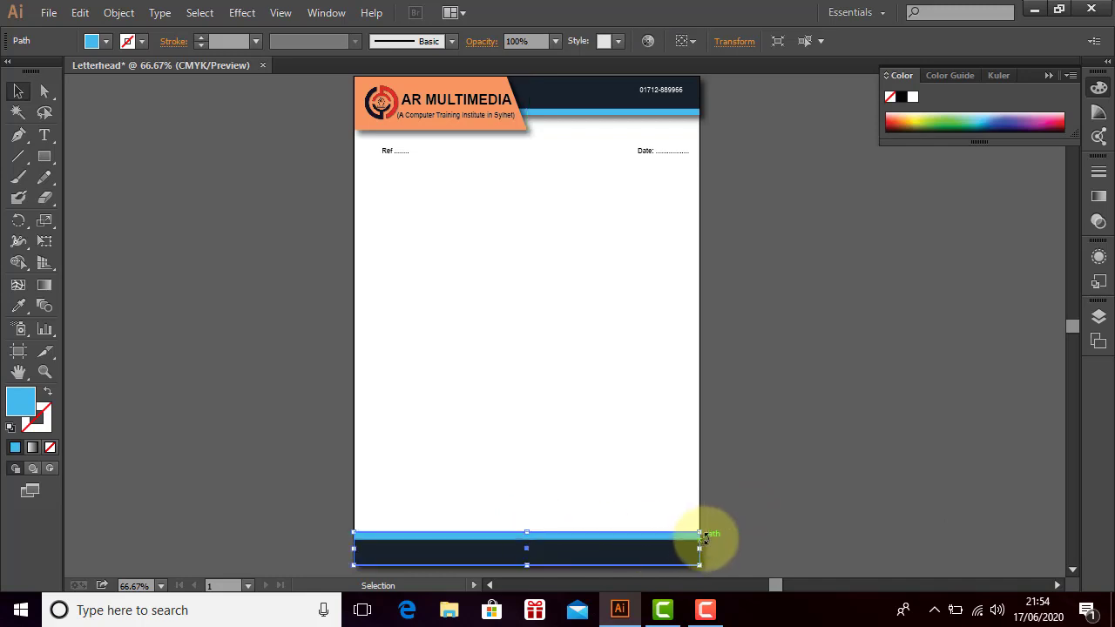
{"action": "left_click", "coordinate": [800, 512]}
- Draw a blue slanted-corner shape above the footer with the Pen tool
{"action": "left_click", "coordinate": [44, 372]}
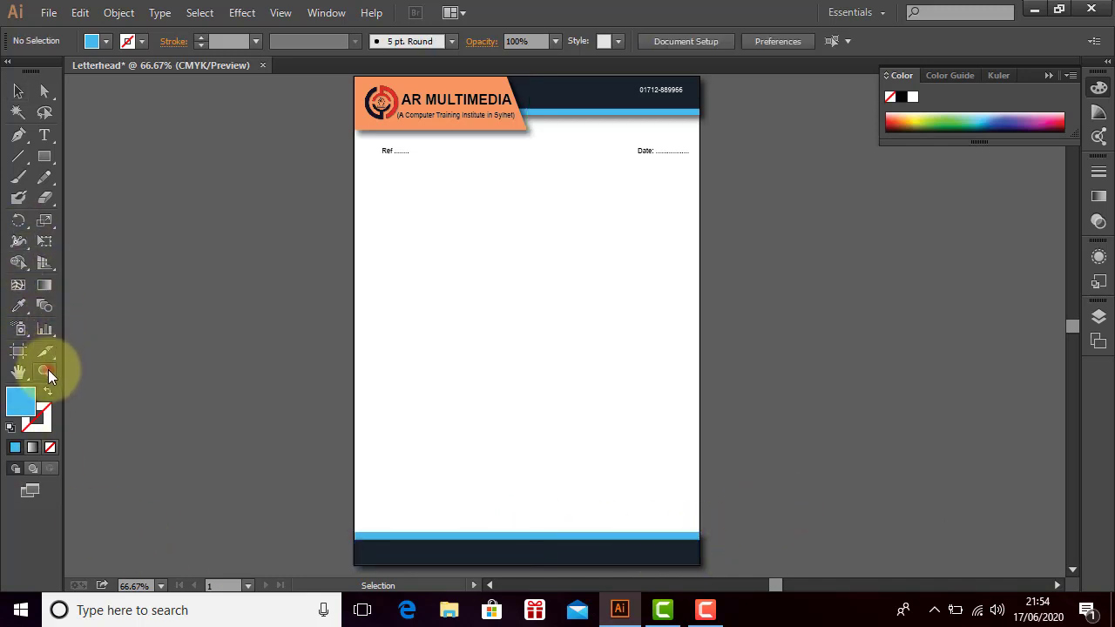
{"action": "left_click", "coordinate": [512, 565]}
{"action": "left_click", "coordinate": [700, 346]}
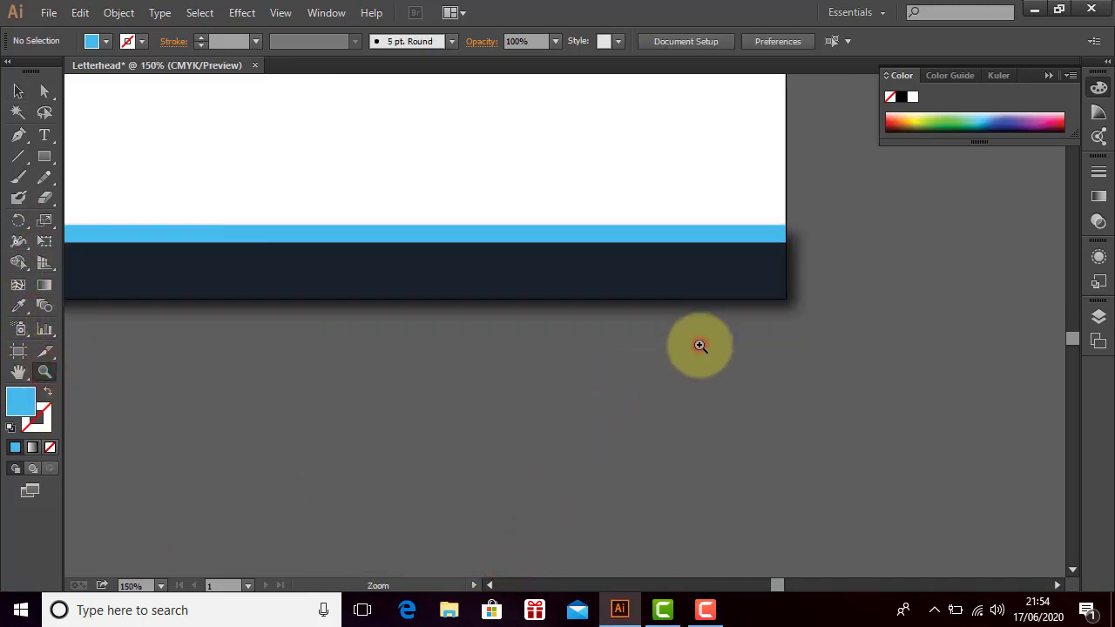
{"action": "left_click_drag", "start_coordinate": [465, 268], "coordinate": [613, 334]}
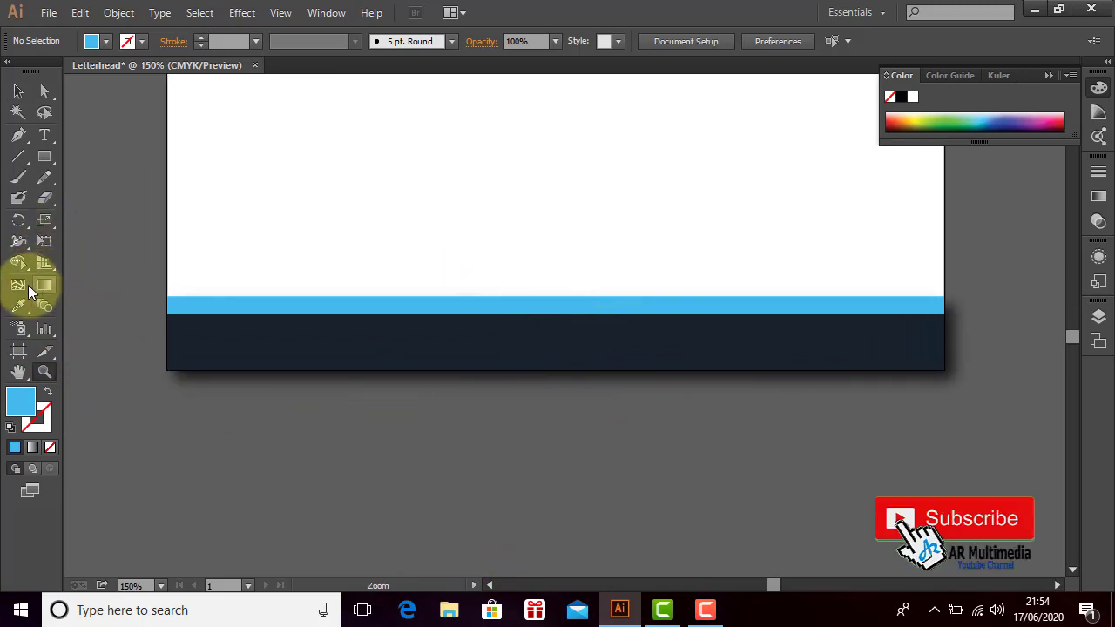
{"action": "left_click", "coordinate": [19, 135]}
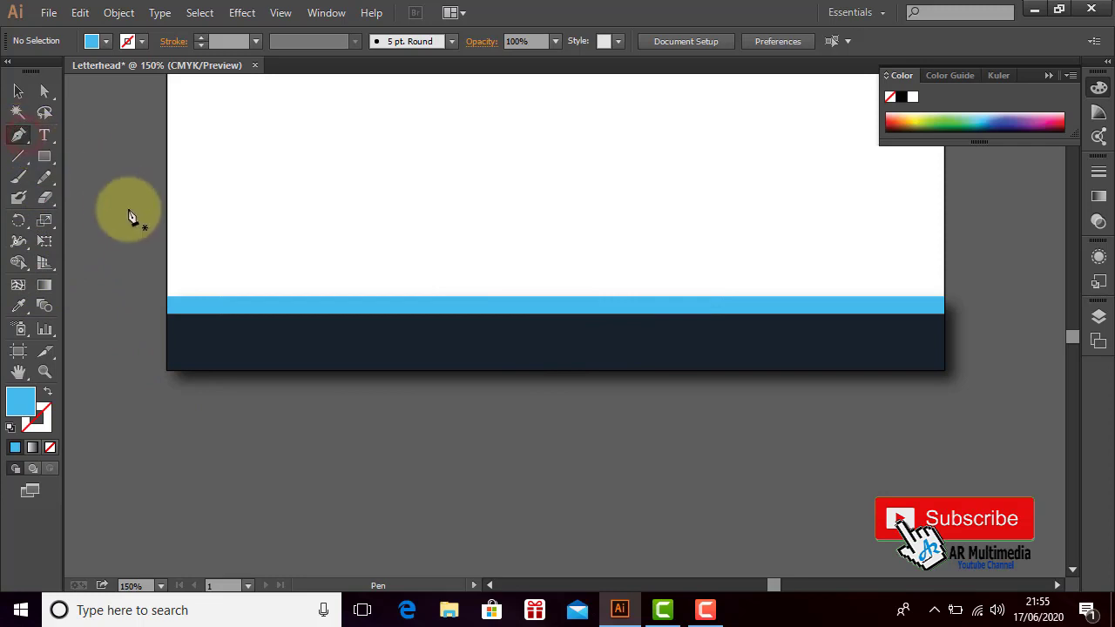
{"action": "left_click", "coordinate": [170, 266]}
{"action": "left_click", "coordinate": [169, 314]}
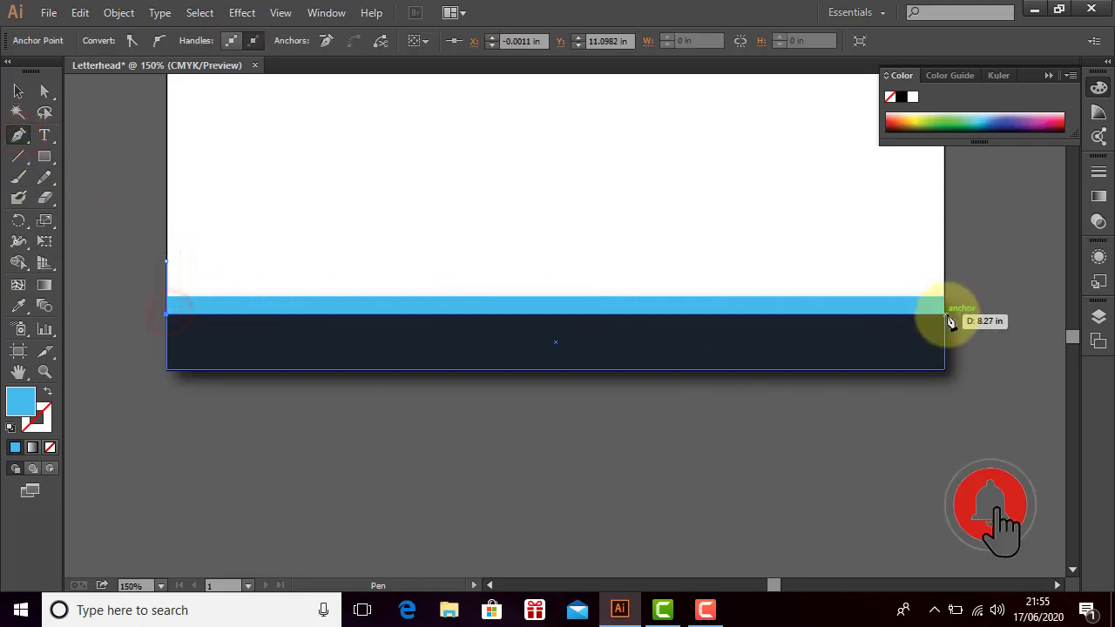
{"action": "left_click", "coordinate": [945, 313]}
{"action": "left_click", "coordinate": [945, 274]}
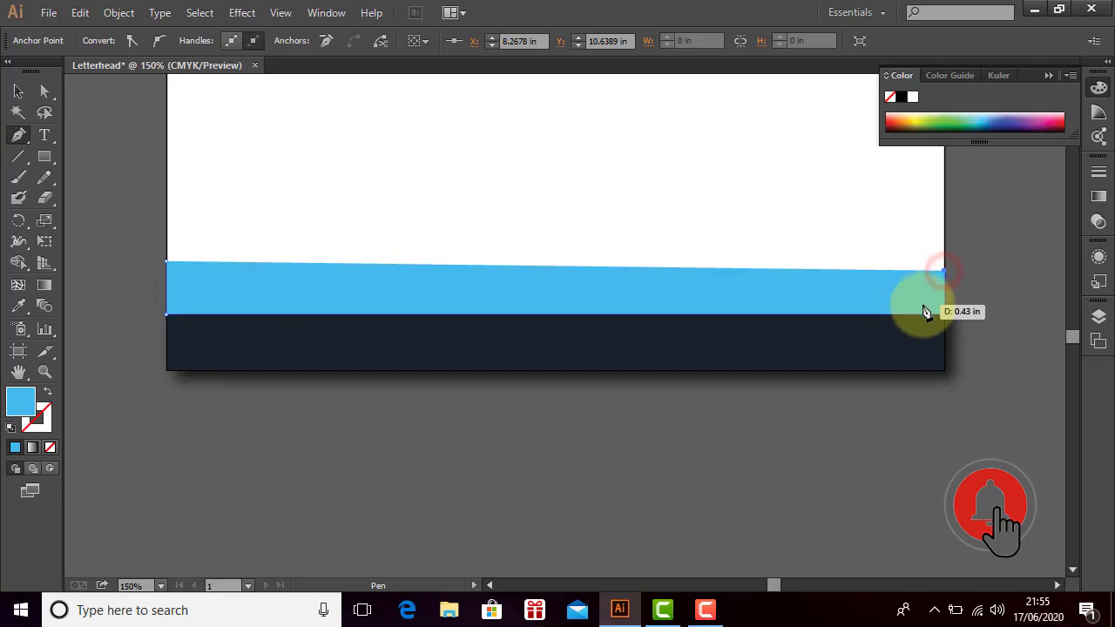
{"action": "left_click", "coordinate": [188, 302]}
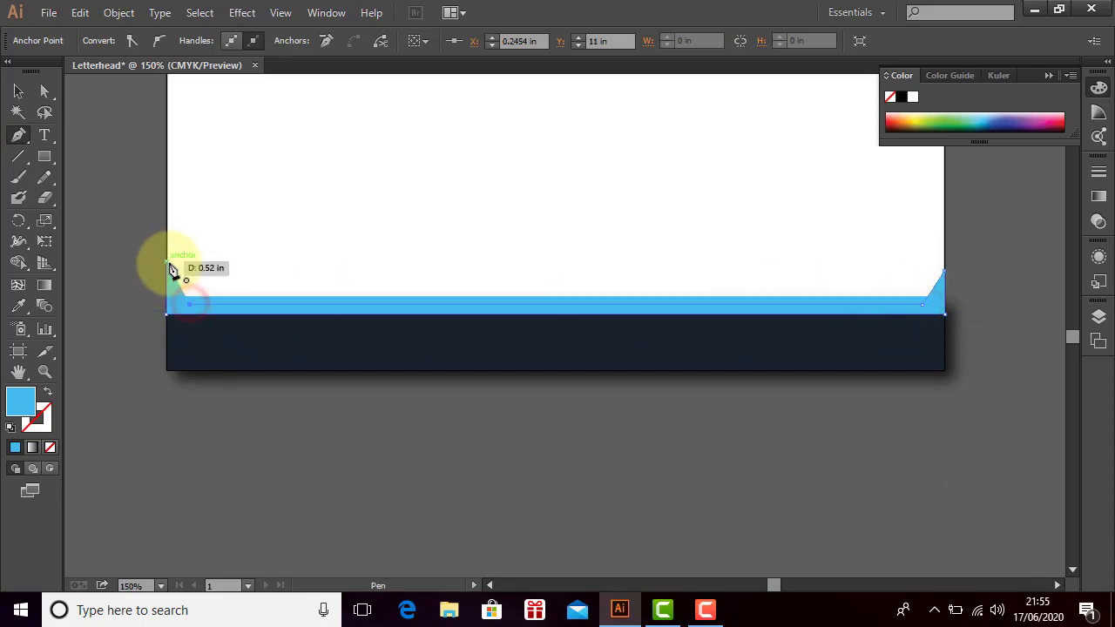
{"action": "left_click", "coordinate": [169, 265]}
{"action": "left_click", "coordinate": [18, 90]}
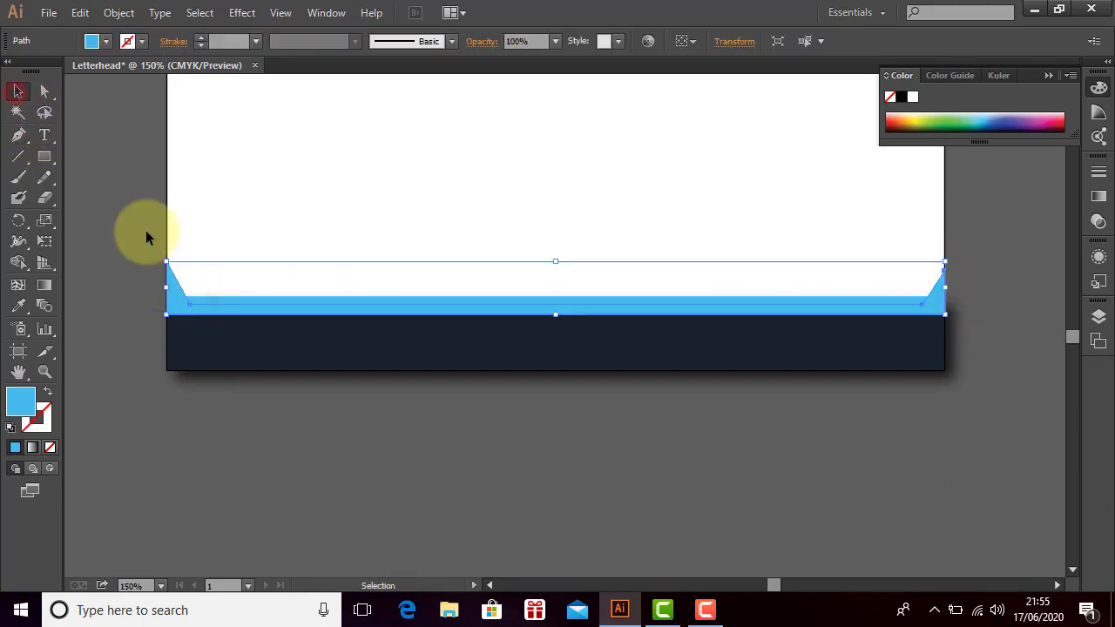
{"action": "left_click", "coordinate": [133, 194]}
- Make the dark footer bar slightly thinner
{"action": "key", "text": "ctrl+minus"}
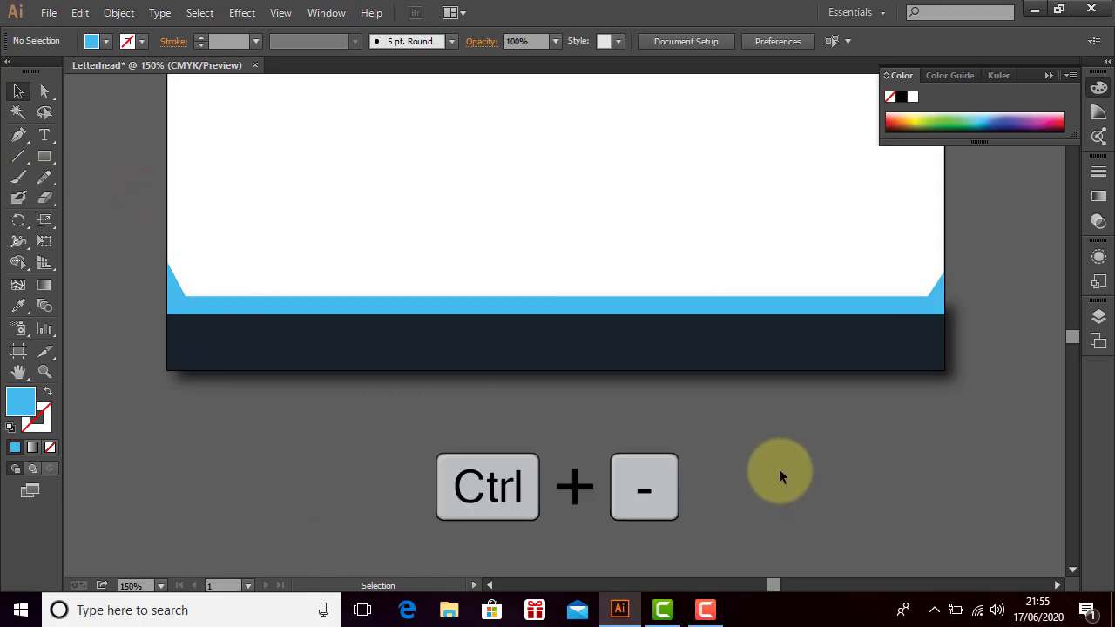
{"action": "key", "text": "ctrl+minus"}
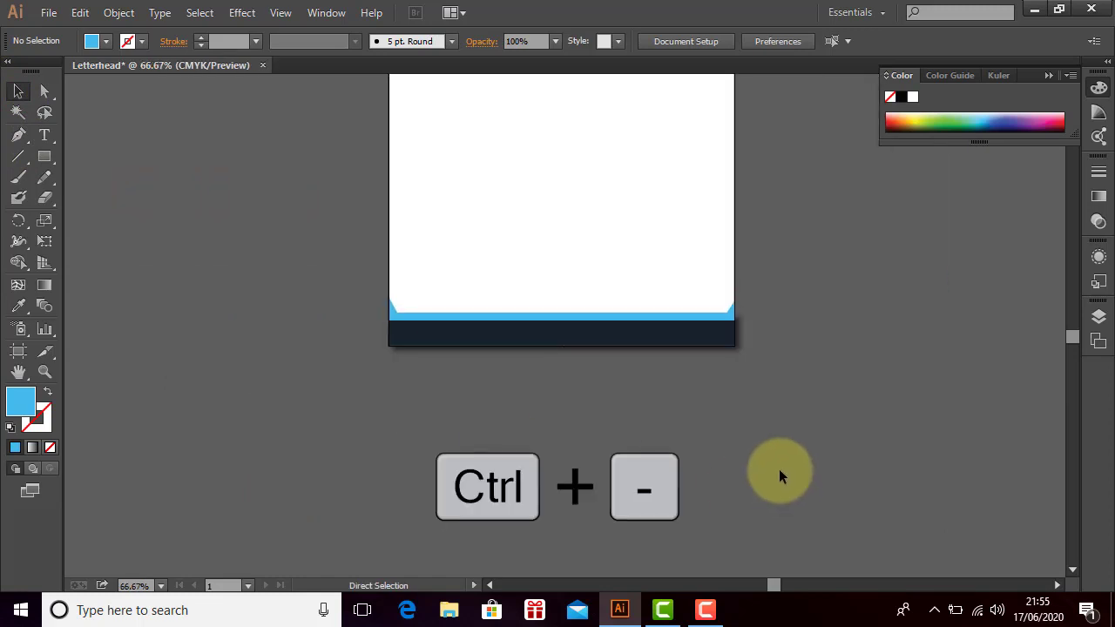
{"action": "scroll", "coordinate": [826, 387], "scroll_direction": "up", "scroll_amount": 1}
{"action": "scroll", "coordinate": [826, 387], "scroll_direction": "up", "scroll_amount": 2}
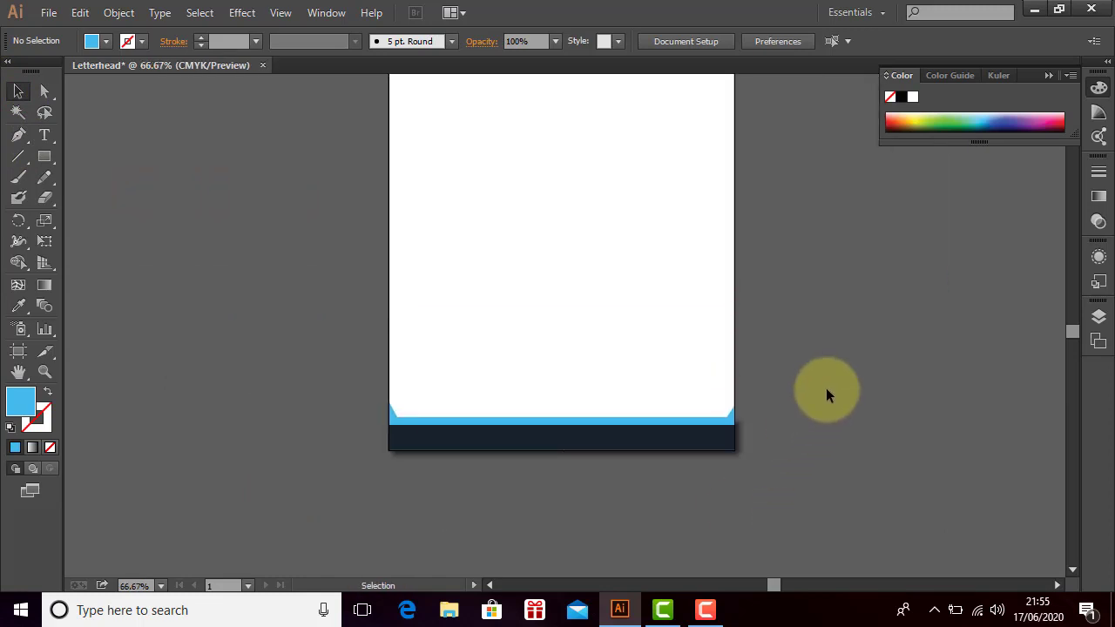
{"action": "left_click", "coordinate": [607, 447]}
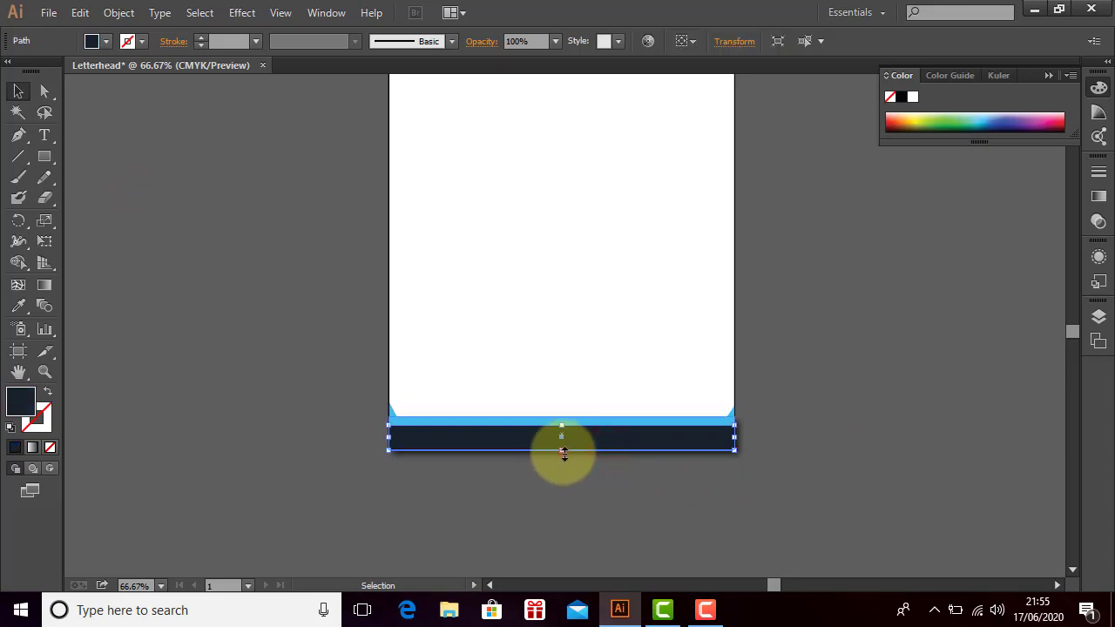
{"action": "left_click_drag", "start_coordinate": [564, 453], "coordinate": [566, 446]}
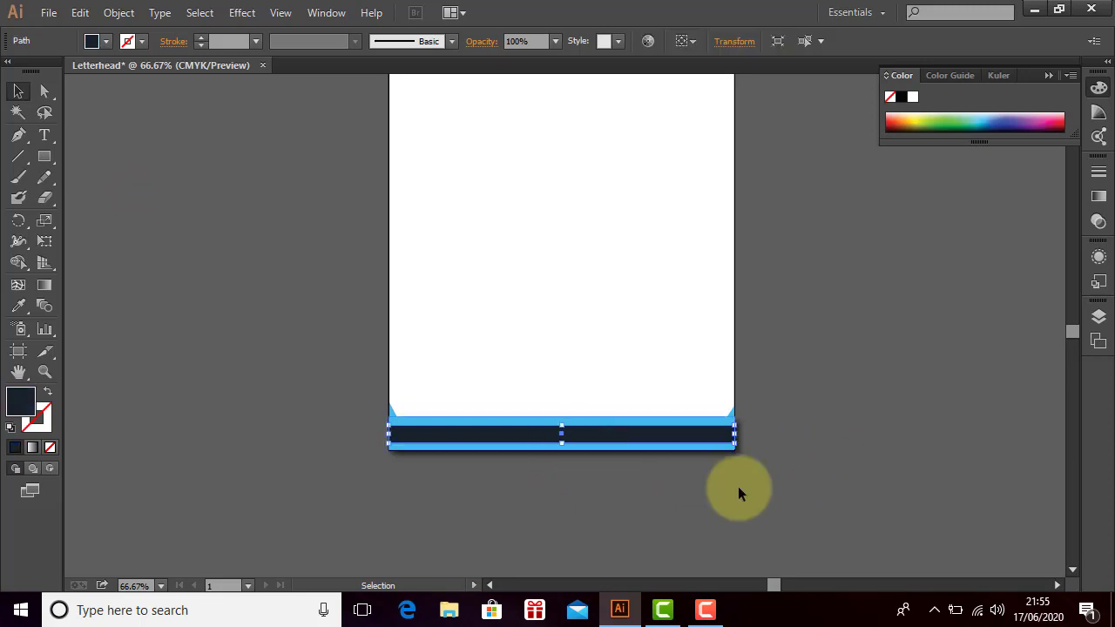
{"action": "left_click", "coordinate": [862, 486]}
- Copy the header phone number and paste a duplicate in front of it
{"action": "scroll", "coordinate": [875, 472], "scroll_direction": "up", "scroll_amount": 1}
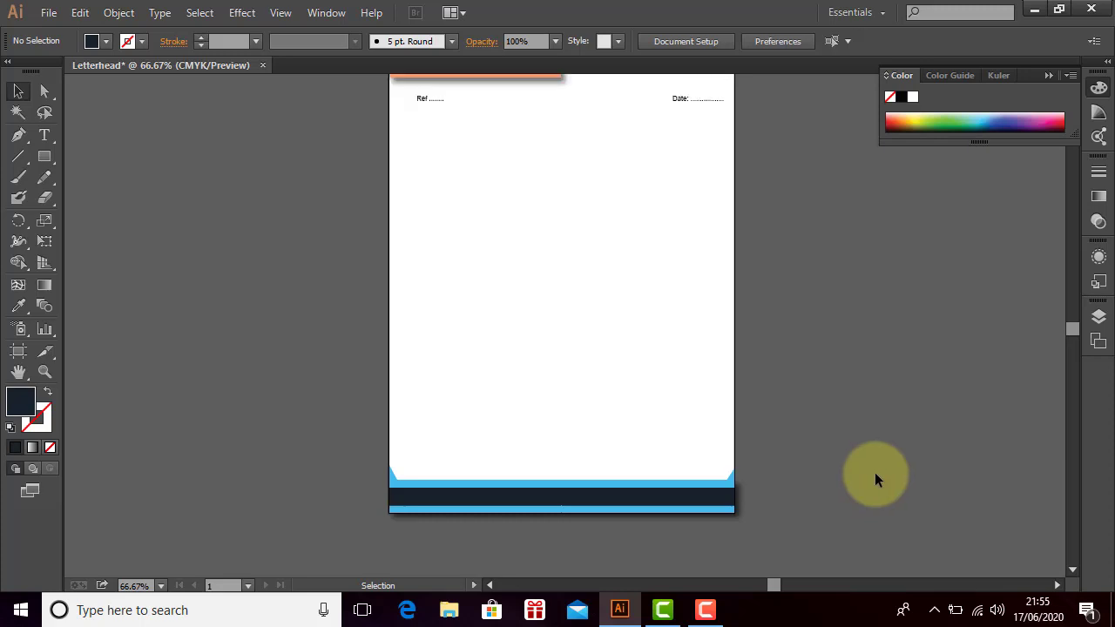
{"action": "scroll", "coordinate": [876, 472], "scroll_direction": "up", "scroll_amount": 2}
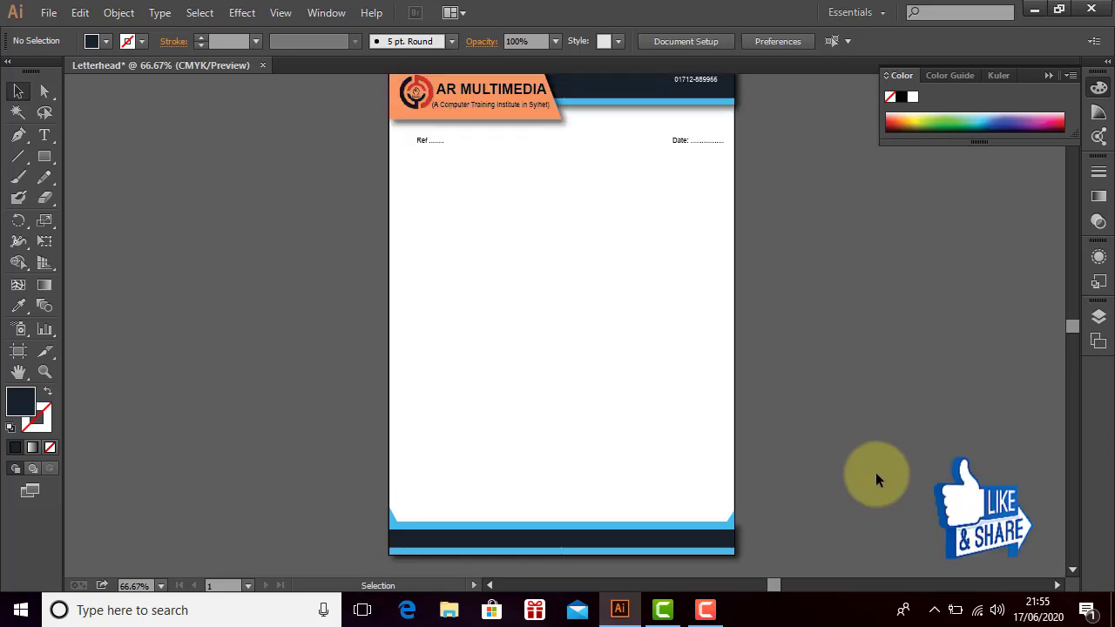
{"action": "scroll", "coordinate": [876, 472], "scroll_direction": "up", "scroll_amount": 1}
{"action": "left_click", "coordinate": [697, 102]}
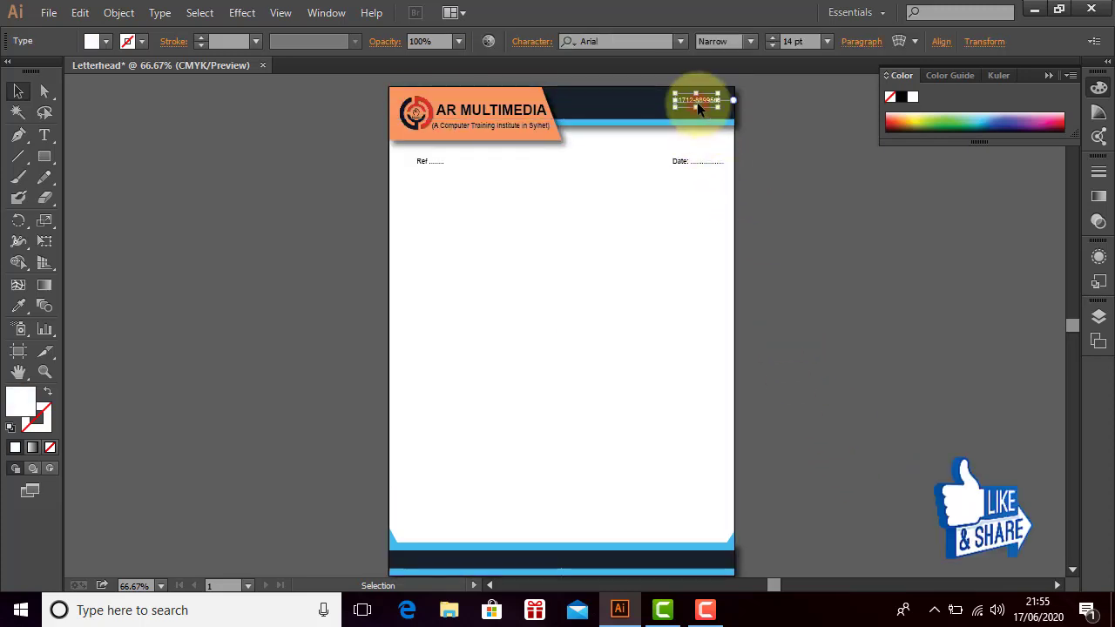
{"action": "left_click", "coordinate": [79, 12]}
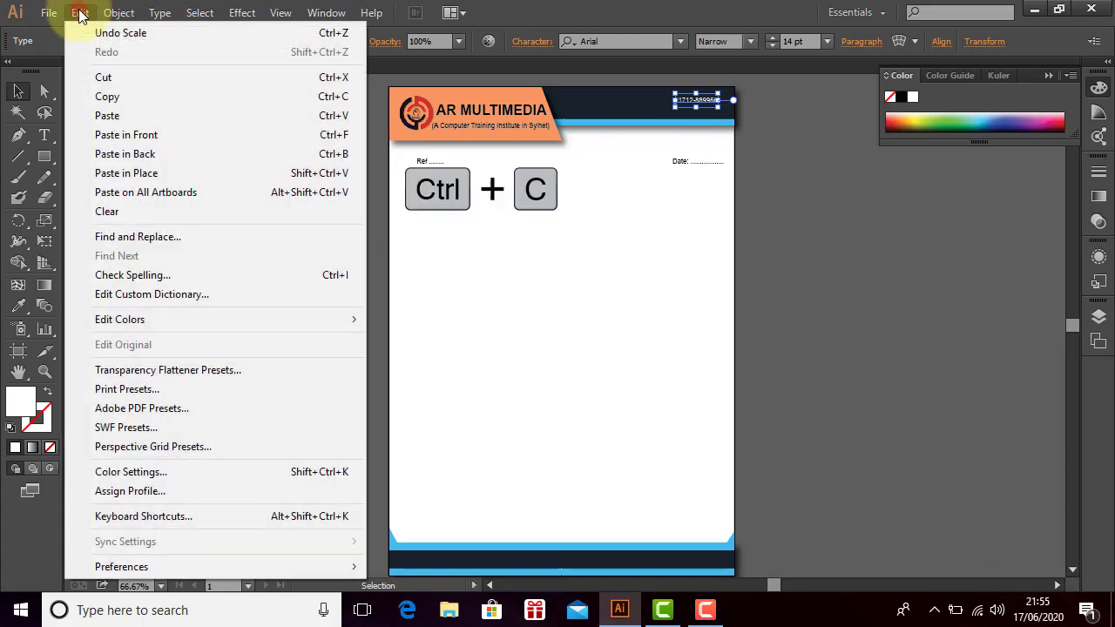
{"action": "left_click", "coordinate": [118, 99]}
{"action": "left_click", "coordinate": [79, 12]}
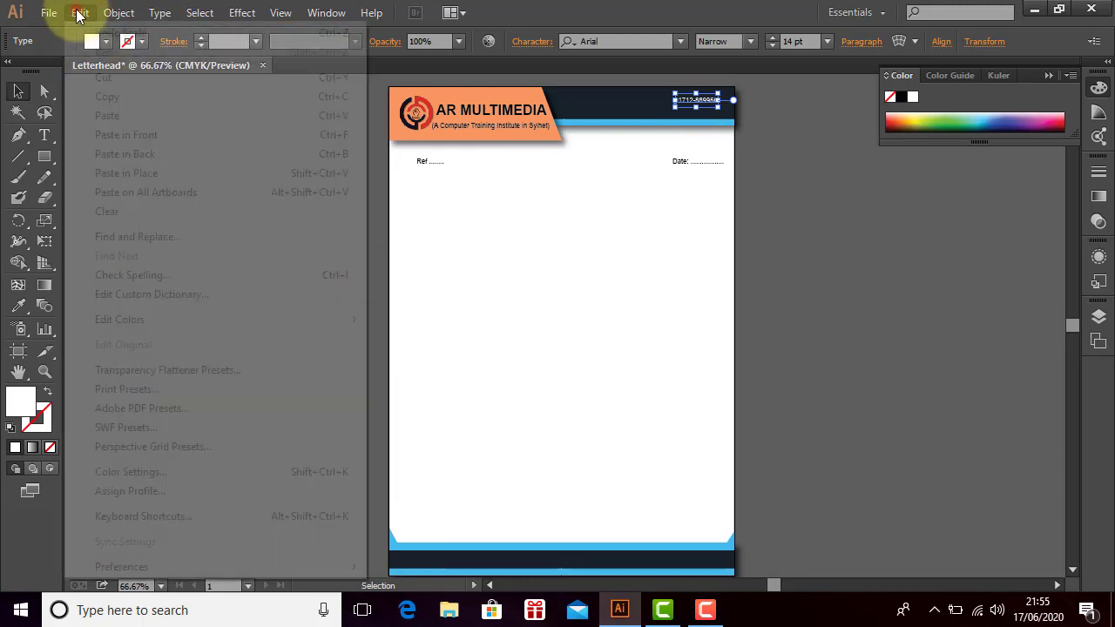
{"action": "left_click", "coordinate": [175, 134]}
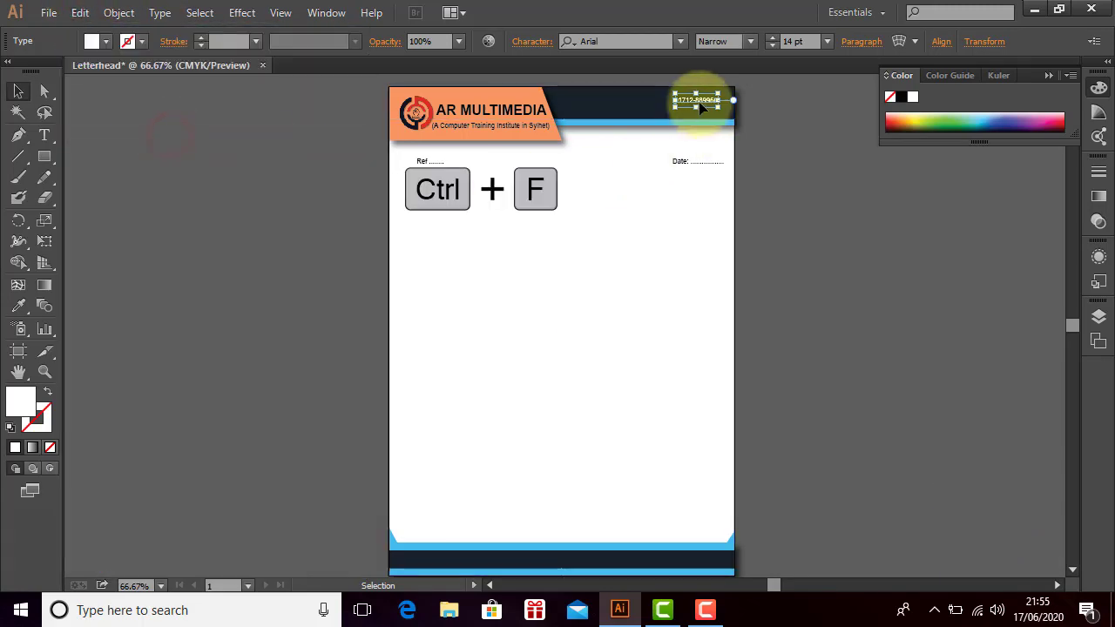
- Move the duplicate number into the footer and replace its text with the company's postal address
{"action": "mouse_move", "coordinate": [697, 102]}
{"action": "left_mouse_down"}
{"action": "mouse_move", "coordinate": [679, 290]}
{"action": "mouse_move", "coordinate": [574, 567]}
{"action": "left_mouse_up"}
{"action": "scroll", "coordinate": [809, 493], "scroll_direction": "down", "scroll_amount": 3}
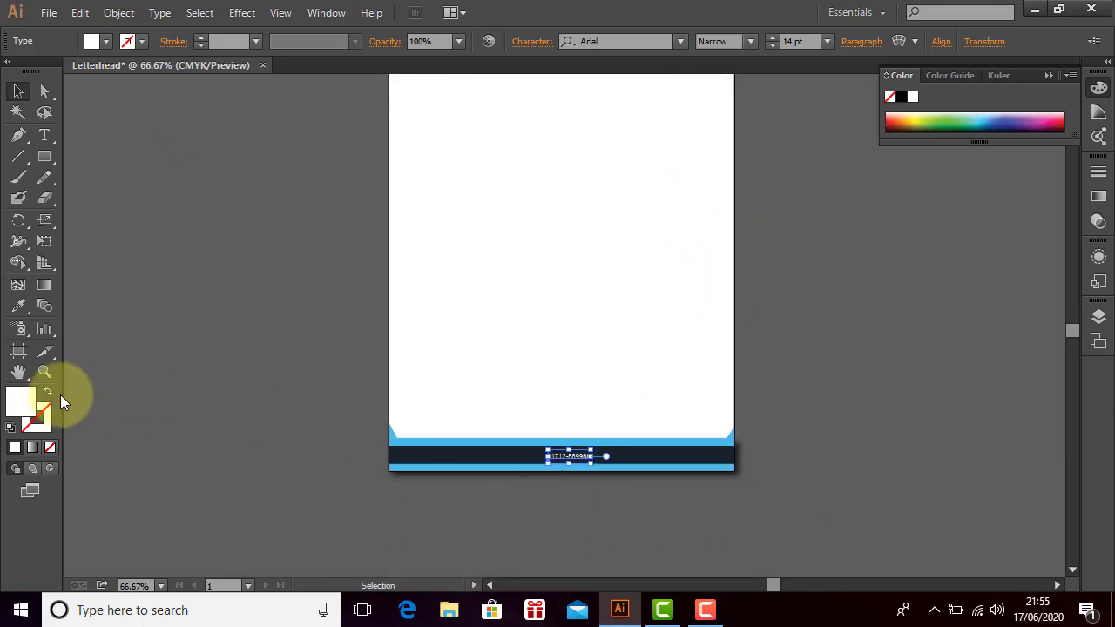
{"action": "left_click", "coordinate": [557, 456]}
{"action": "left_click_drag", "start_coordinate": [551, 459], "coordinate": [631, 466]}
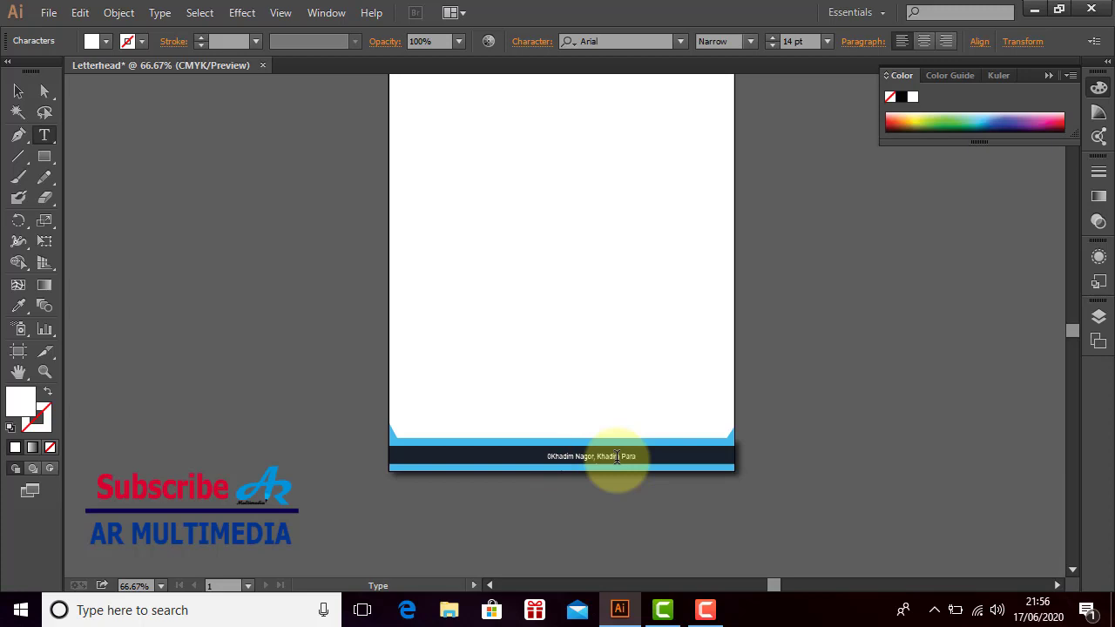
{"action": "type", "text": "3100"}
{"action": "left_click", "coordinate": [19, 91]}
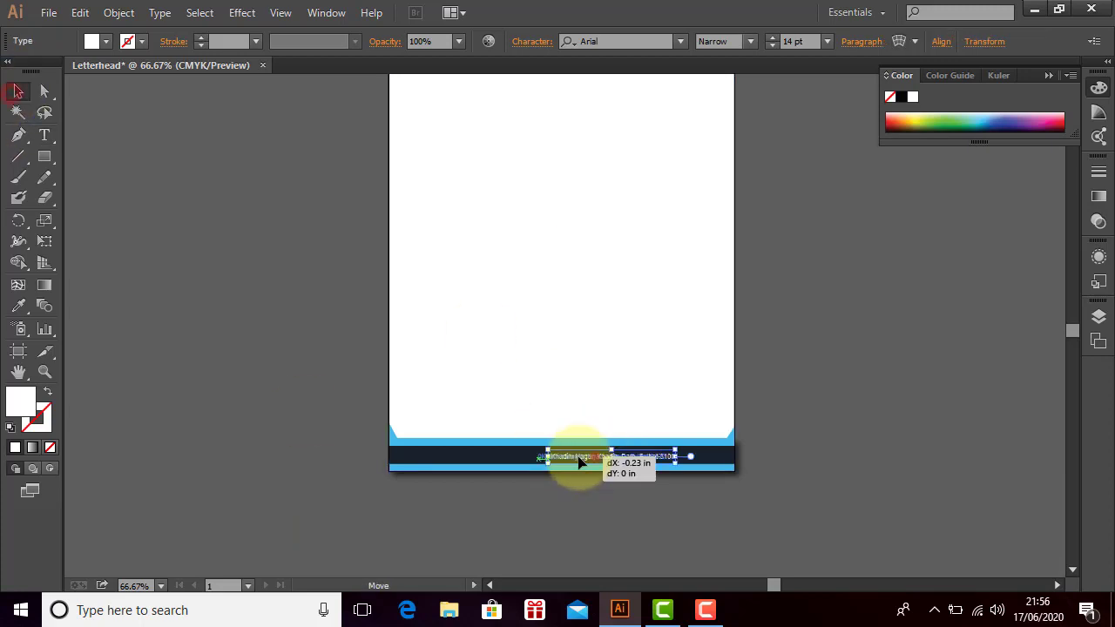
{"action": "left_click_drag", "start_coordinate": [594, 460], "coordinate": [572, 460]}
{"action": "left_click", "coordinate": [809, 433]}
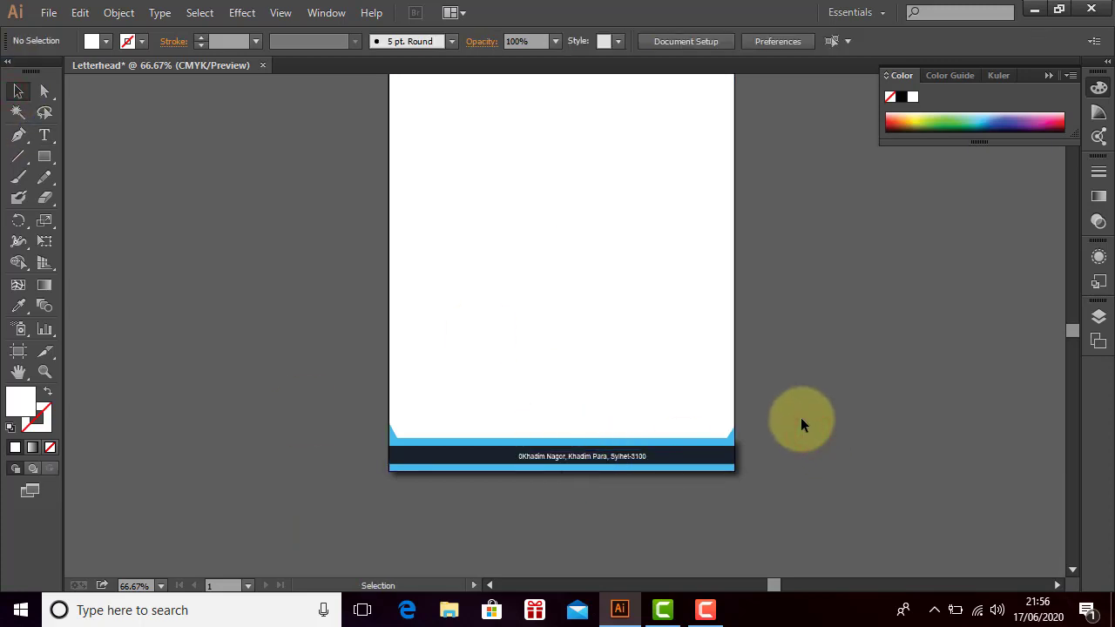
- Centre the white address line horizontally on the navy footer bar
{"action": "key", "text": "ctrl+minus"}
{"action": "left_click_drag", "start_coordinate": [792, 321], "coordinate": [790, 407]}
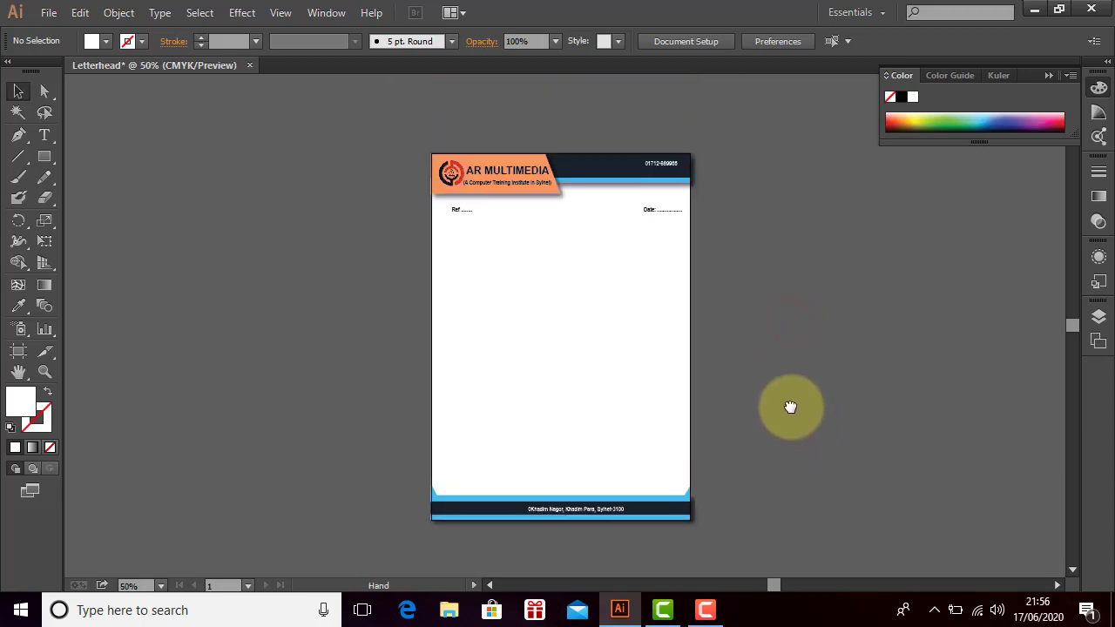
{"action": "left_click", "coordinate": [566, 513]}
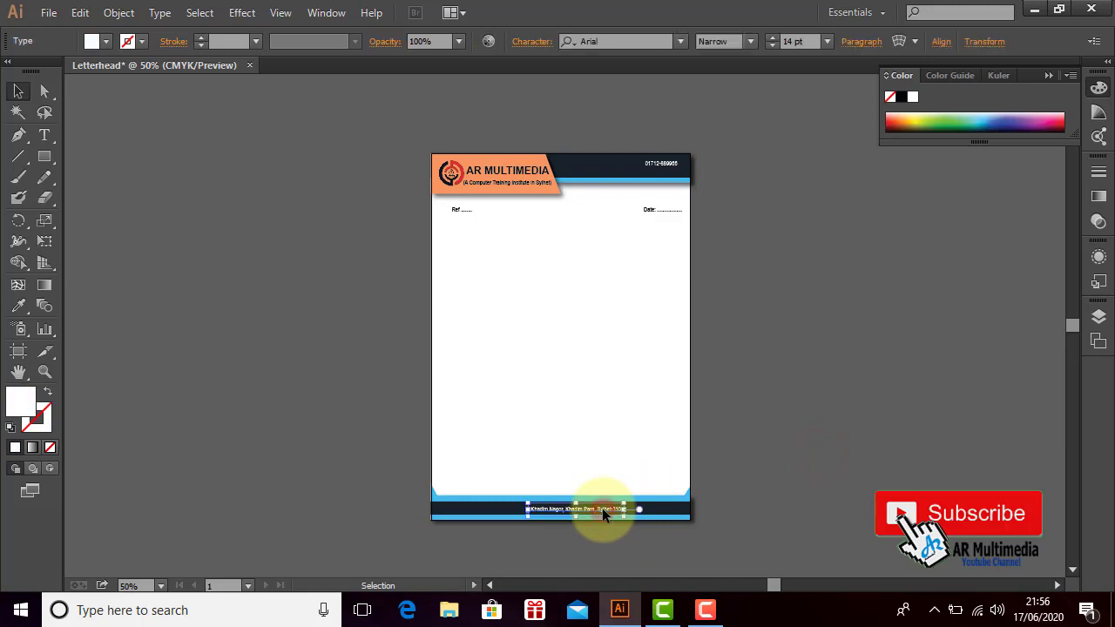
{"action": "left_click_drag", "start_coordinate": [603, 509], "coordinate": [580, 511]}
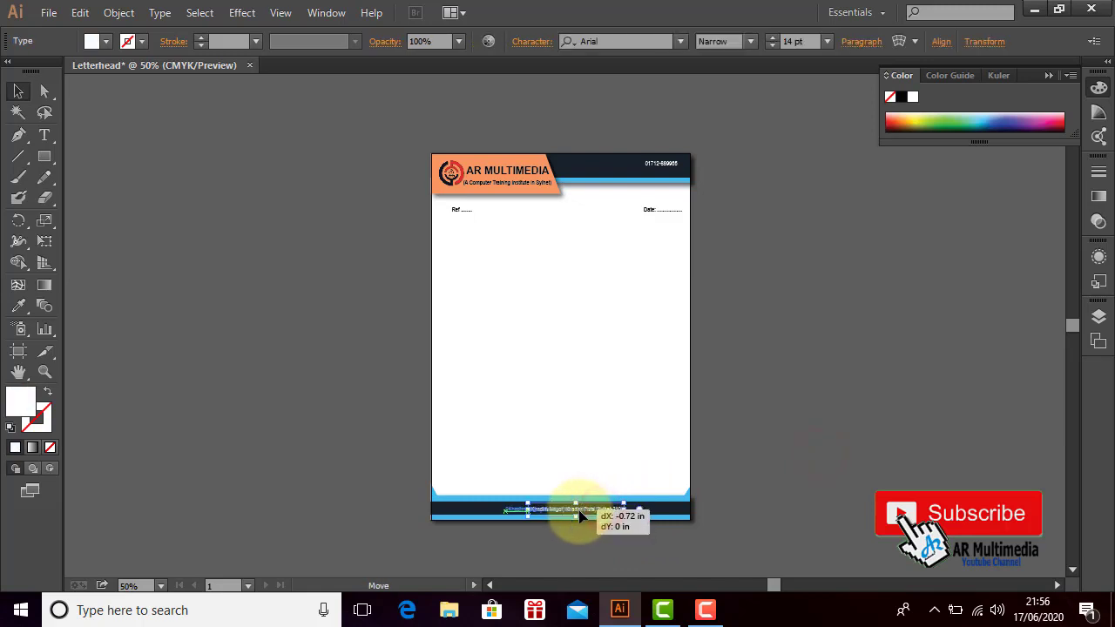
{"action": "left_click_drag", "start_coordinate": [582, 516], "coordinate": [580, 514]}
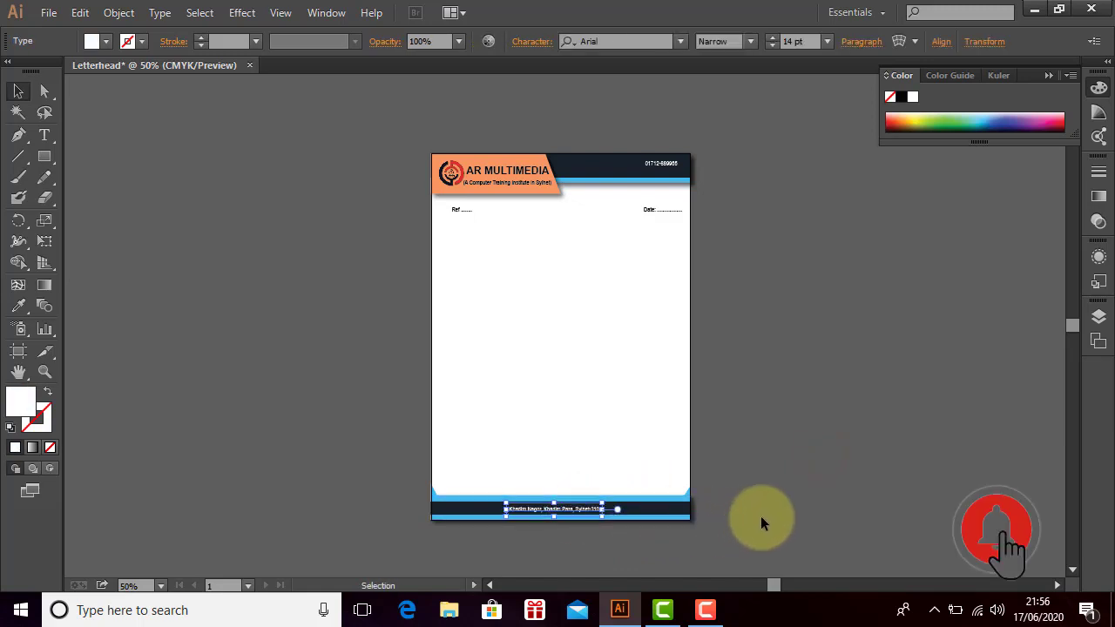
{"action": "left_click", "coordinate": [782, 503]}
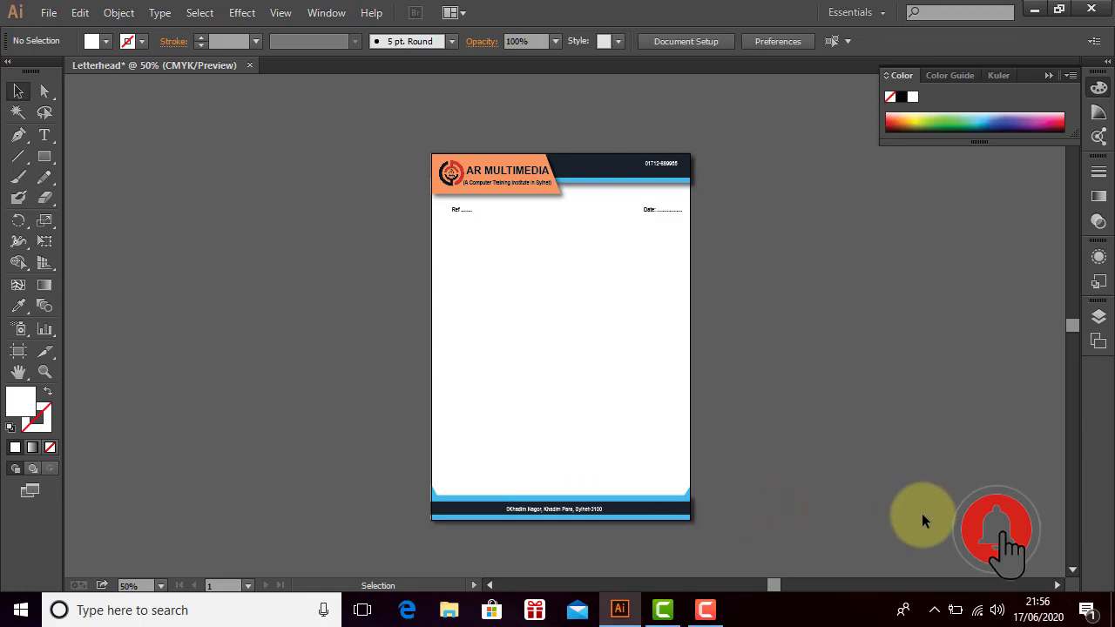
{"action": "key", "text": "ctrl+plus"}
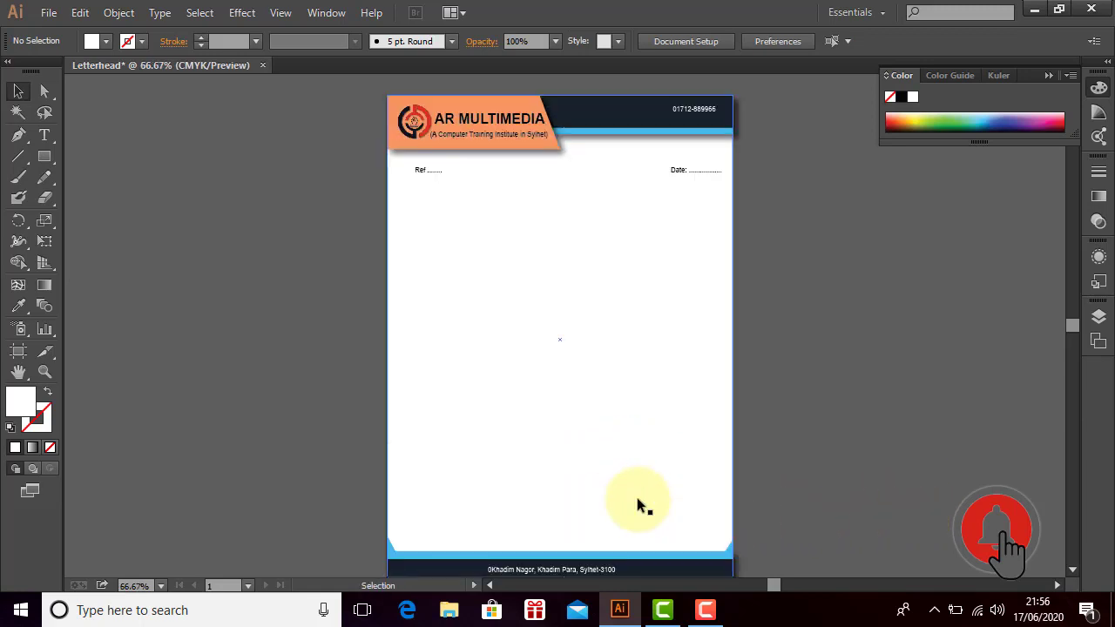
{"action": "left_click_drag", "start_coordinate": [637, 501], "coordinate": [598, 442]}
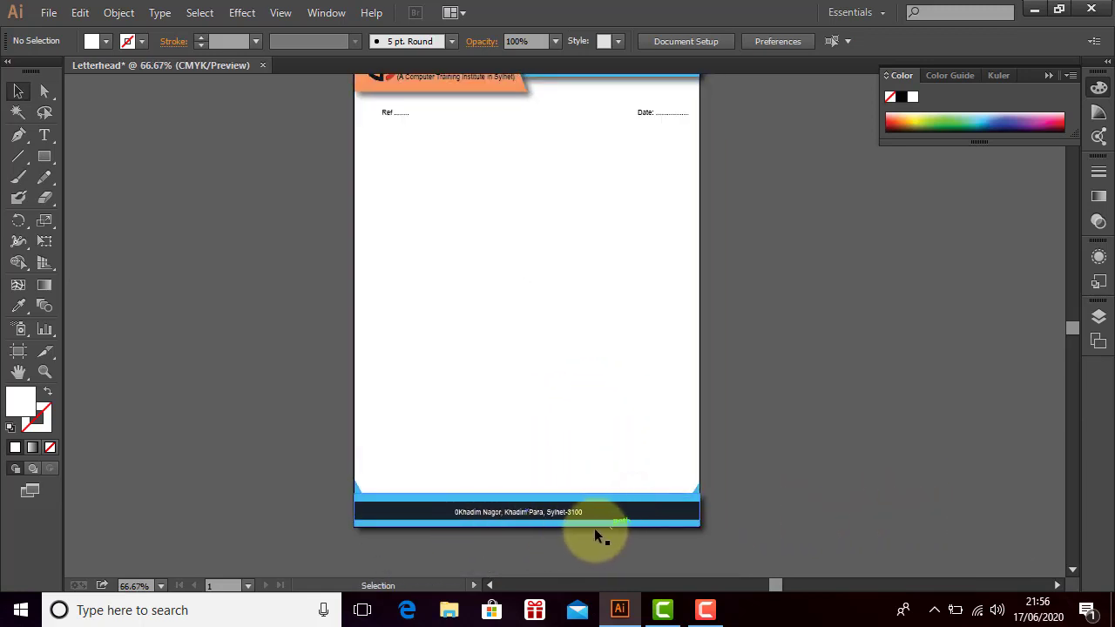
{"action": "scroll", "coordinate": [721, 500], "scroll_direction": "up", "scroll_amount": 3}
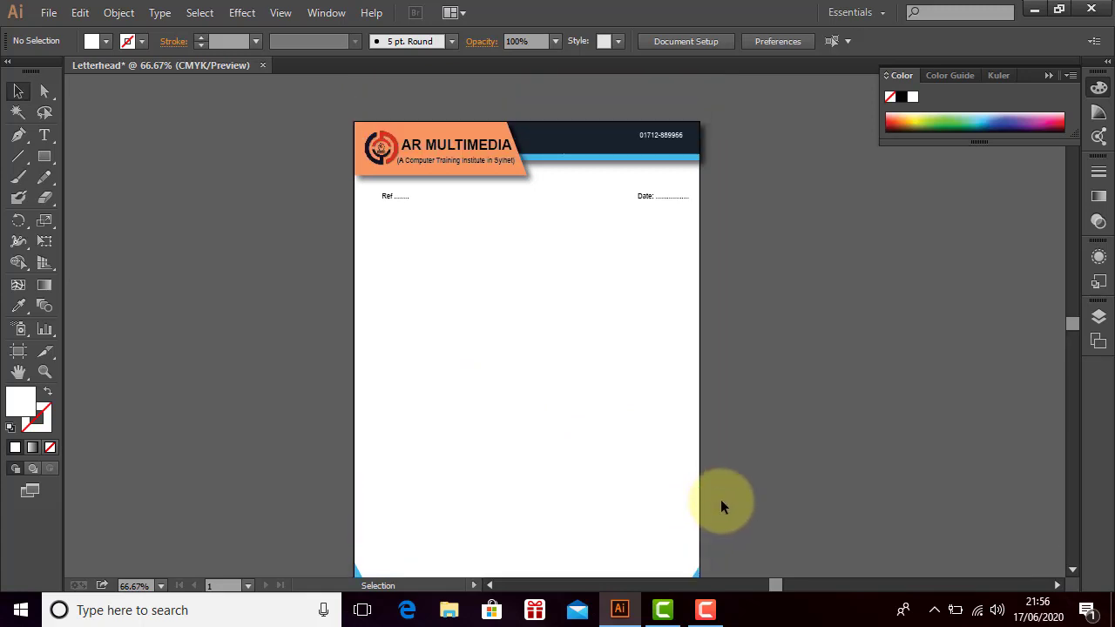
- Fill the page-sized background rectangle with the brown swirl pattern swatch
{"action": "left_click", "coordinate": [636, 415]}
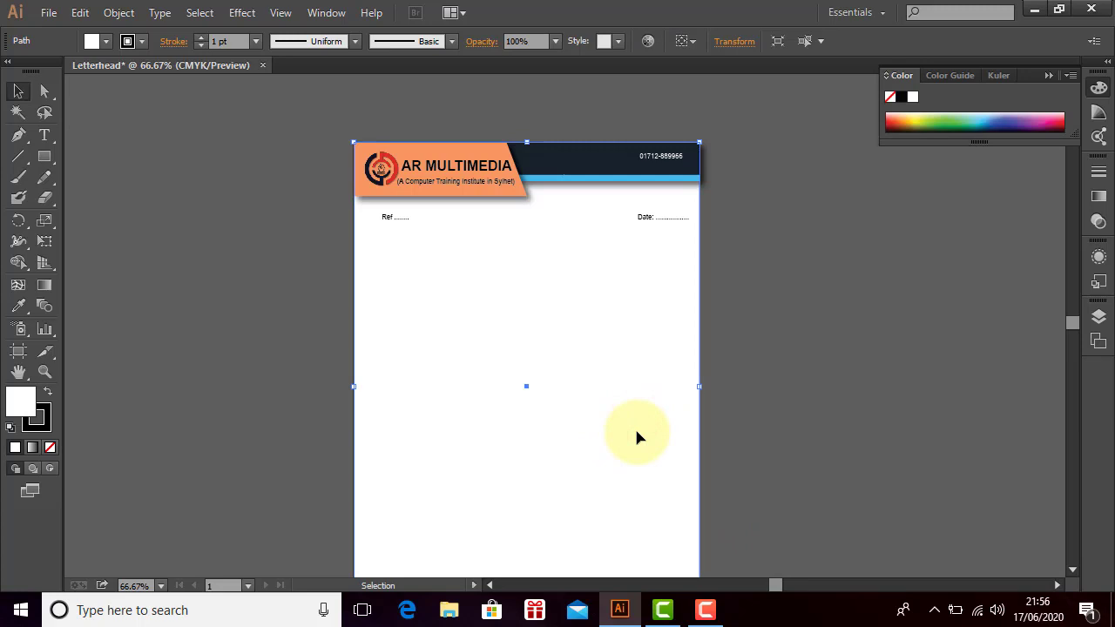
{"action": "left_click", "coordinate": [326, 13]}
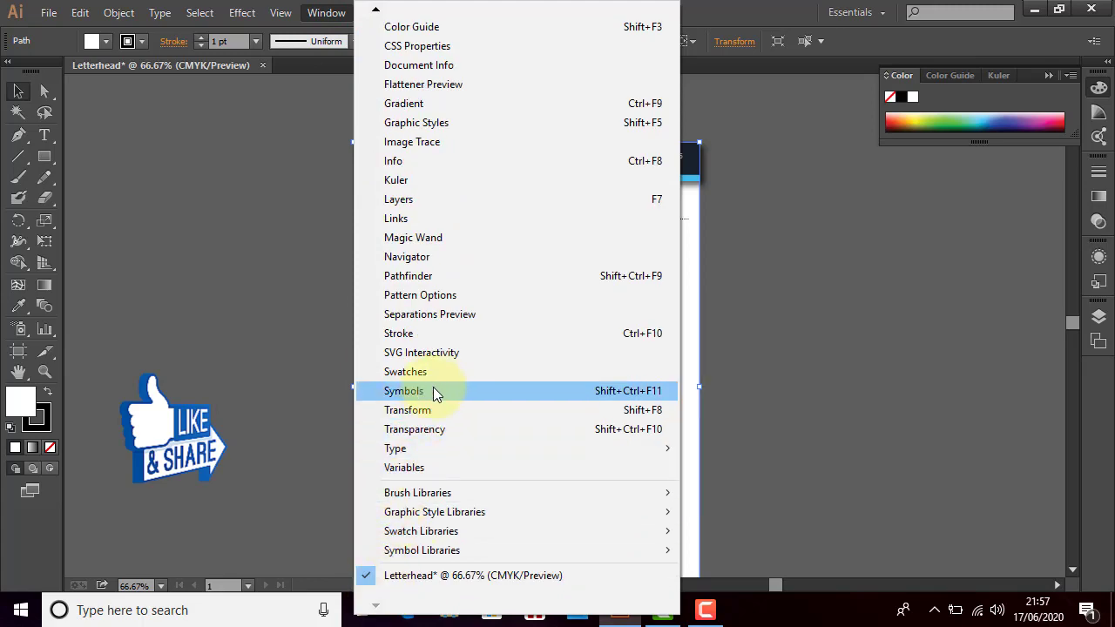
{"action": "left_click", "coordinate": [420, 375]}
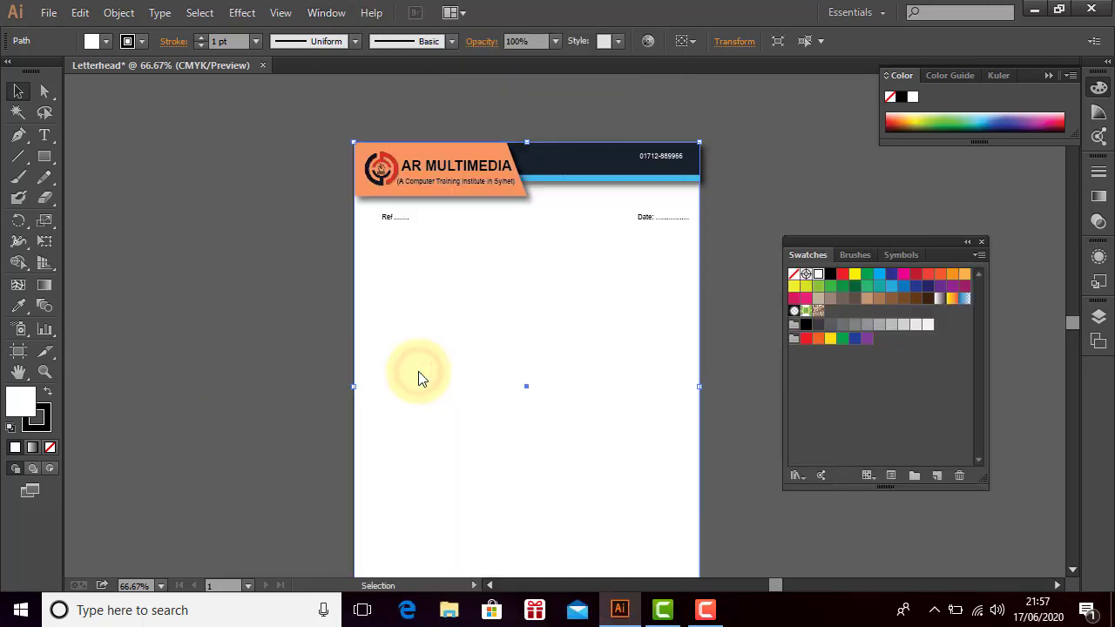
{"action": "left_click", "coordinate": [820, 311]}
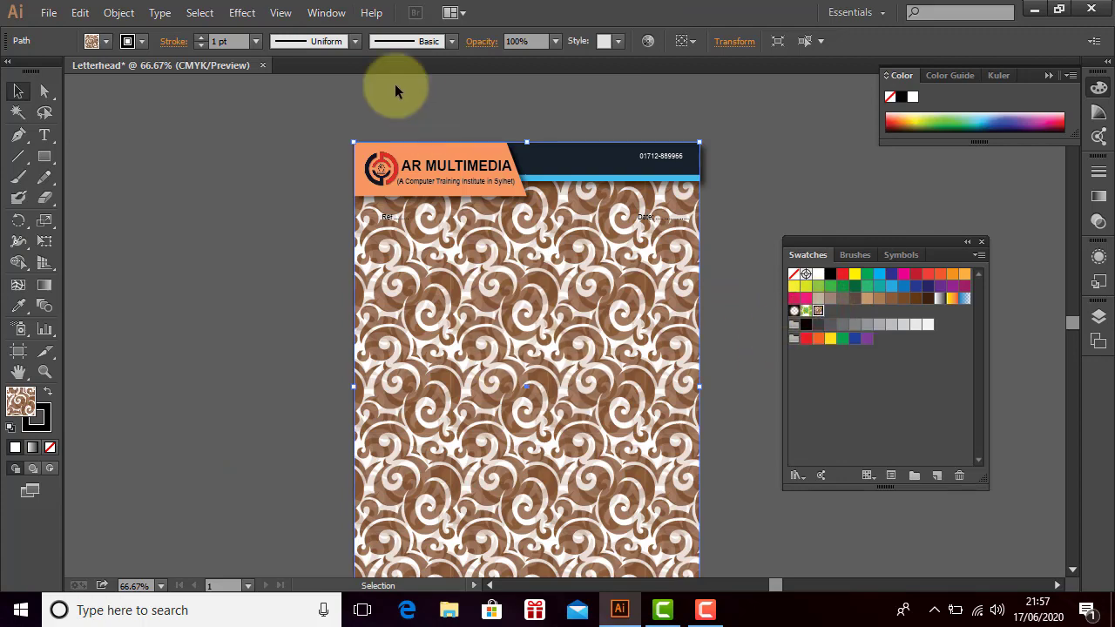
- Set the patterned background's opacity to 10% in the Transparency panel
{"action": "left_click", "coordinate": [327, 12]}
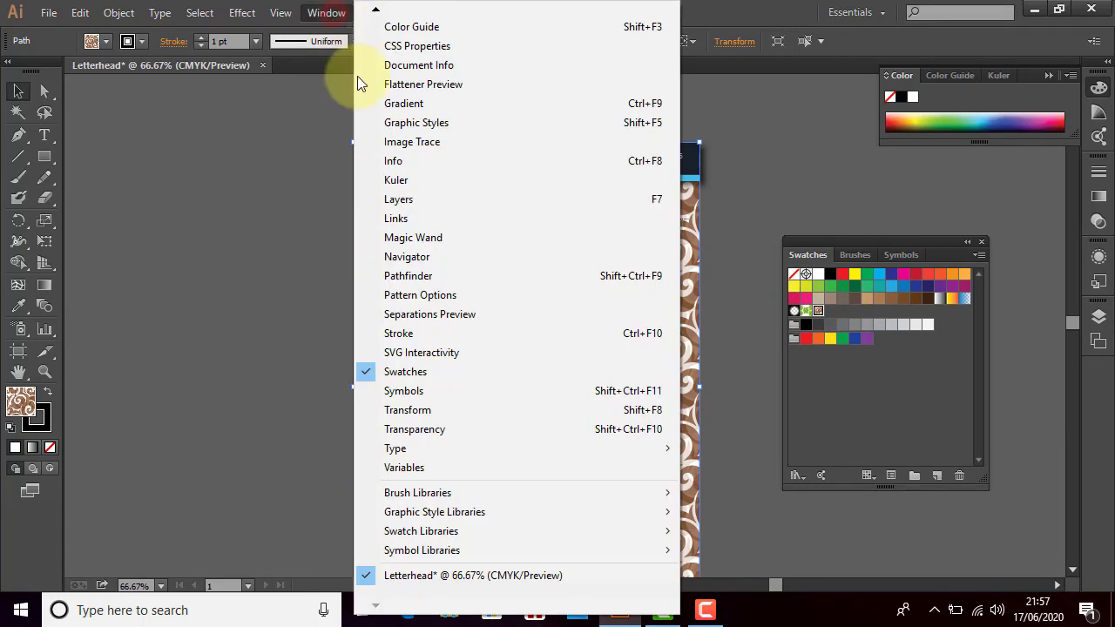
{"action": "left_click", "coordinate": [440, 432]}
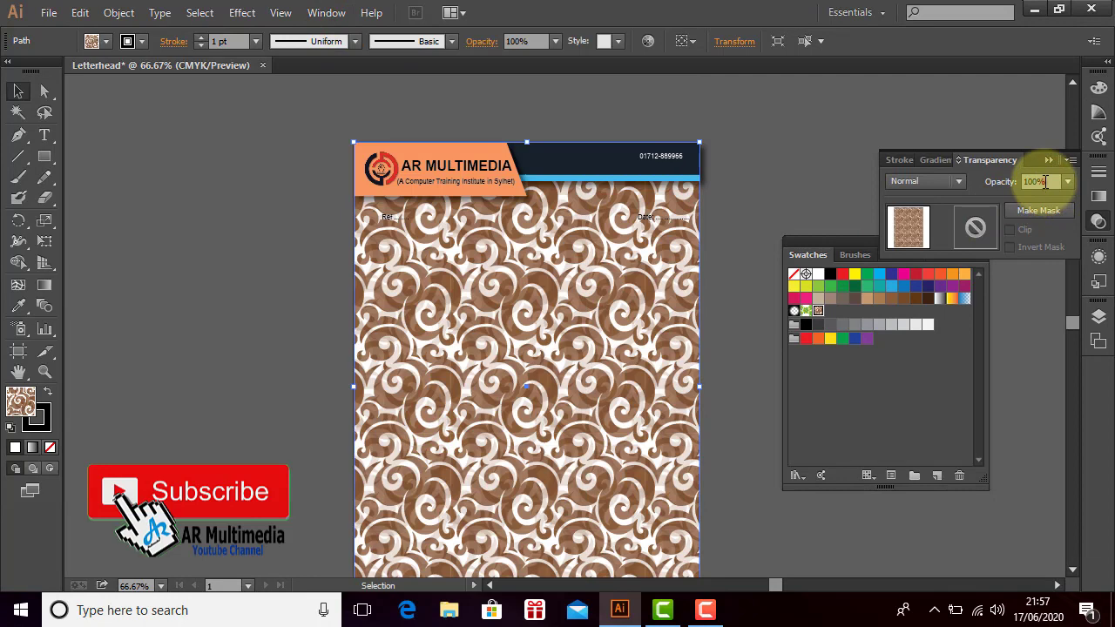
{"action": "left_click_drag", "start_coordinate": [1046, 181], "coordinate": [998, 177]}
{"action": "type", "text": "10"}
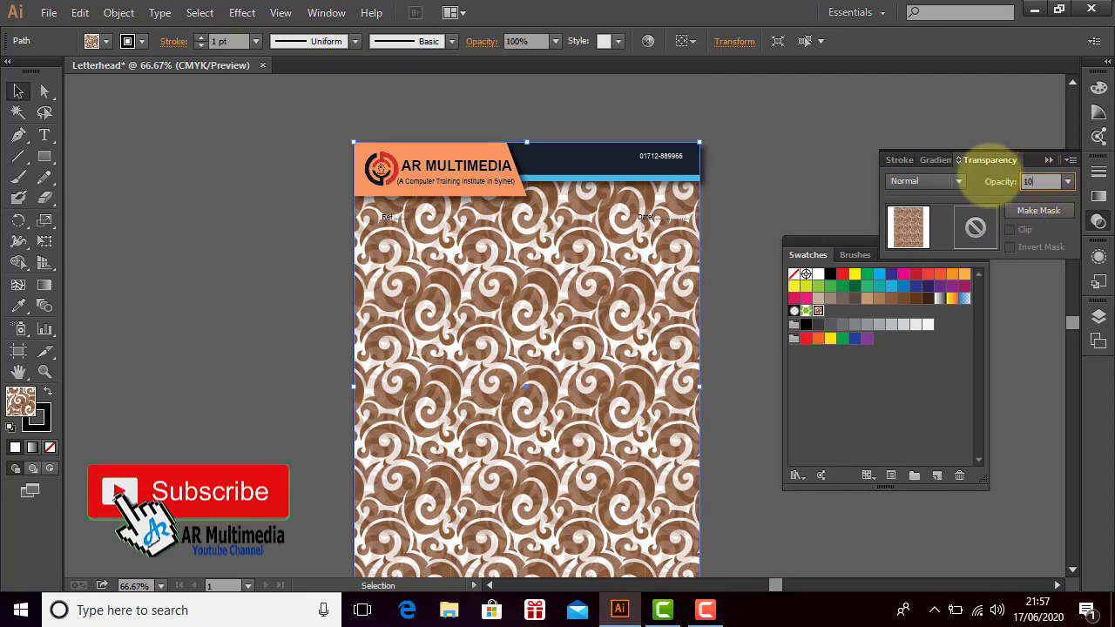
{"action": "key", "text": "Return"}
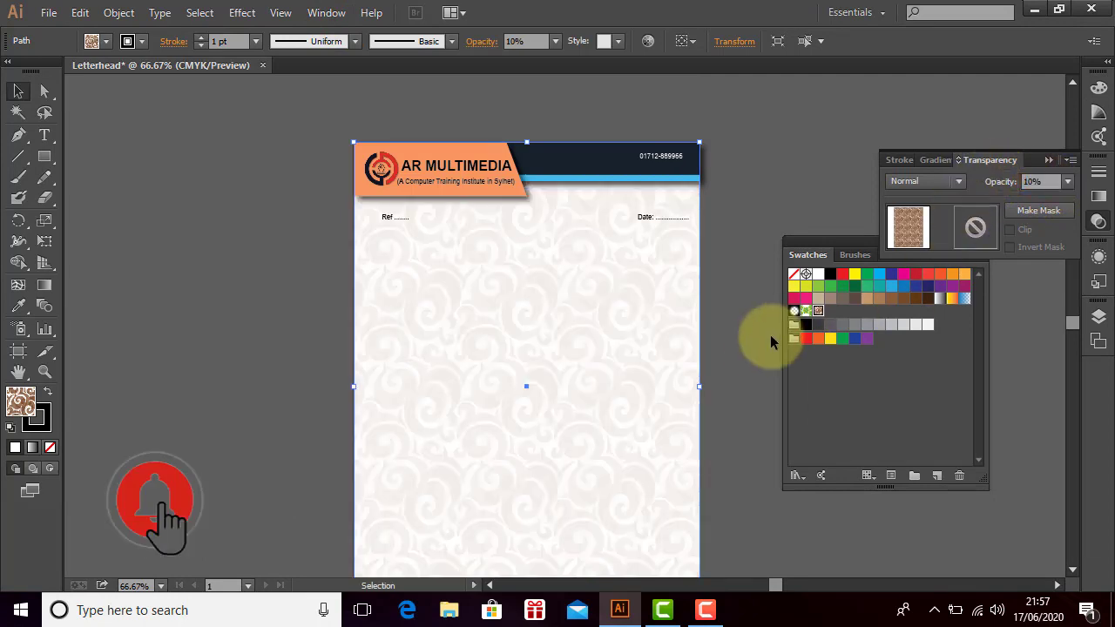
{"action": "left_click", "coordinate": [744, 331]}
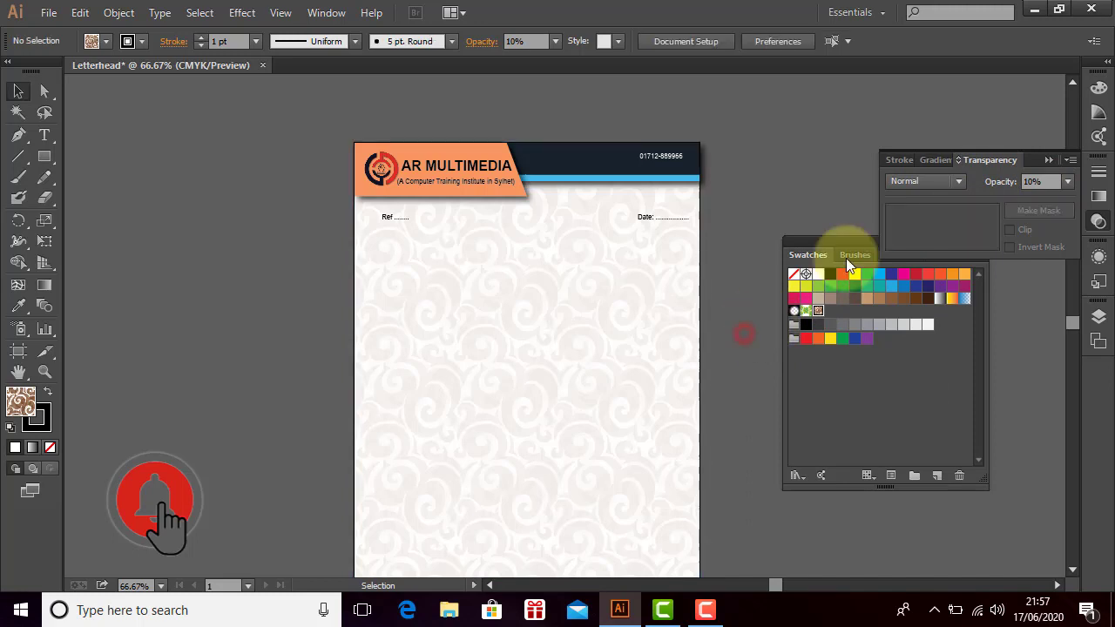
{"action": "left_click", "coordinate": [1050, 160]}
- Paste a copy of the header logo in front, then move it to the page centre and enlarge it
{"action": "left_click", "coordinate": [969, 243]}
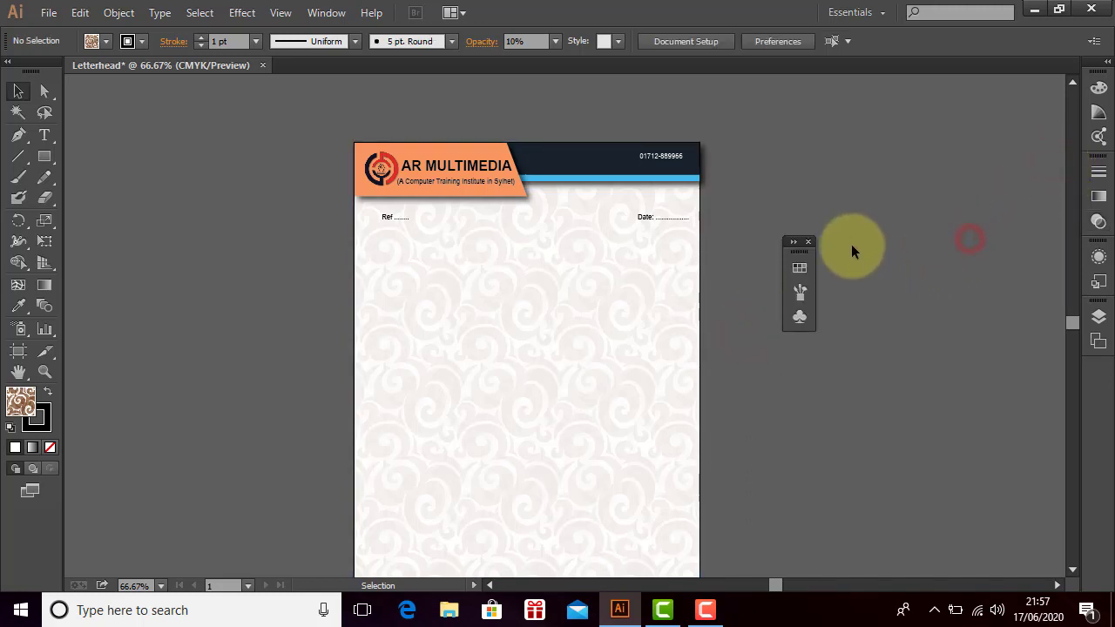
{"action": "scroll", "coordinate": [758, 323], "scroll_direction": "down", "scroll_amount": 2}
{"action": "scroll", "coordinate": [756, 332], "scroll_direction": "down", "scroll_amount": 1}
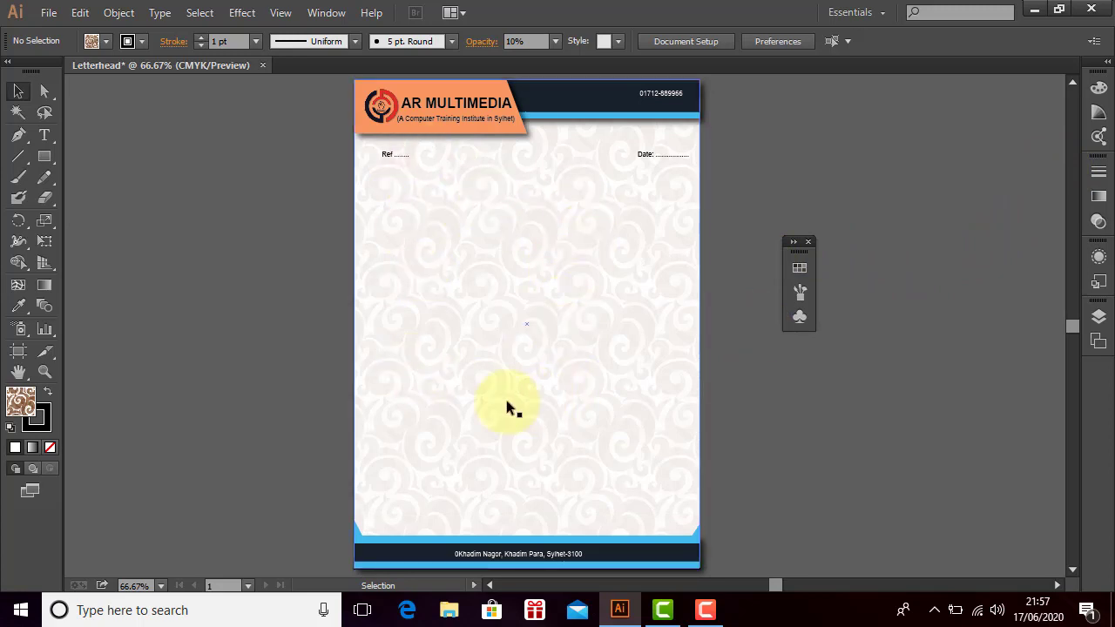
{"action": "left_click", "coordinate": [382, 110]}
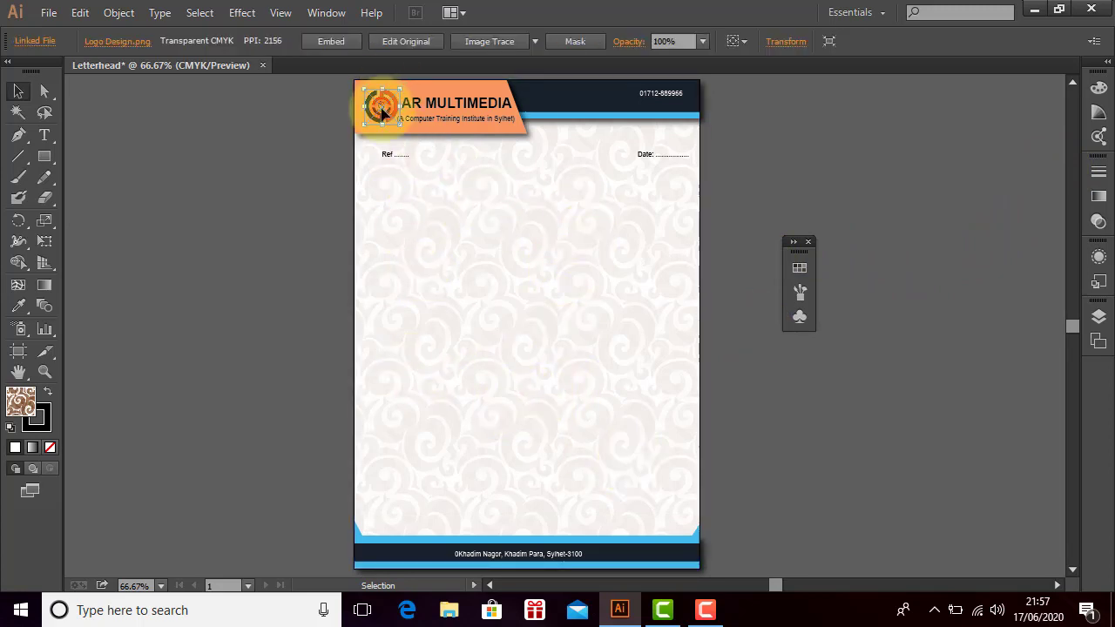
{"action": "left_click", "coordinate": [80, 12]}
{"action": "left_click", "coordinate": [126, 100]}
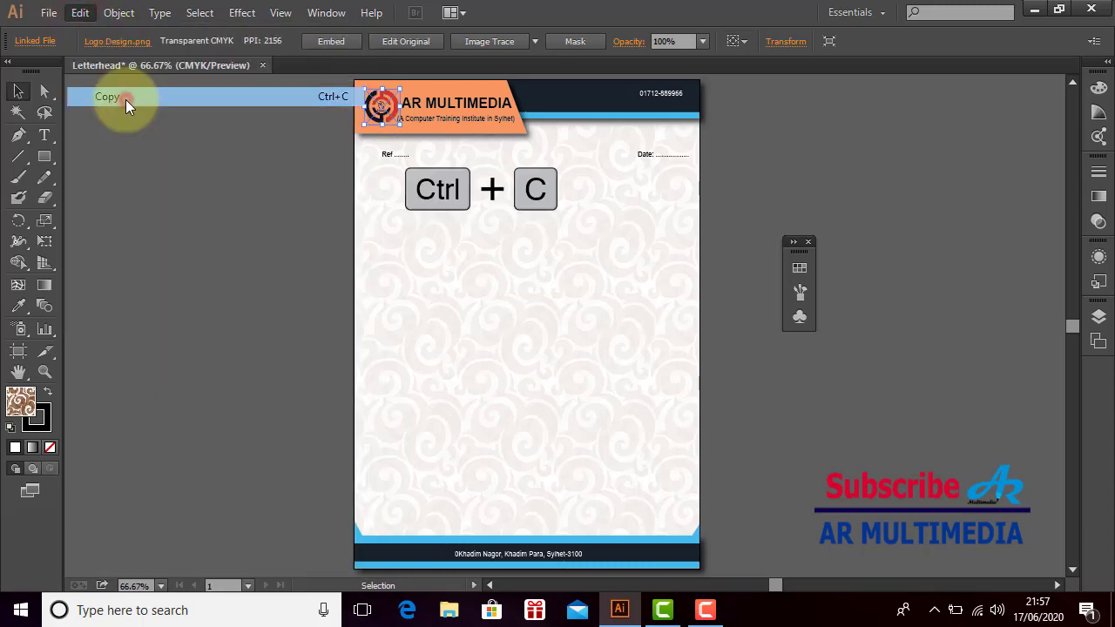
{"action": "left_click", "coordinate": [80, 12]}
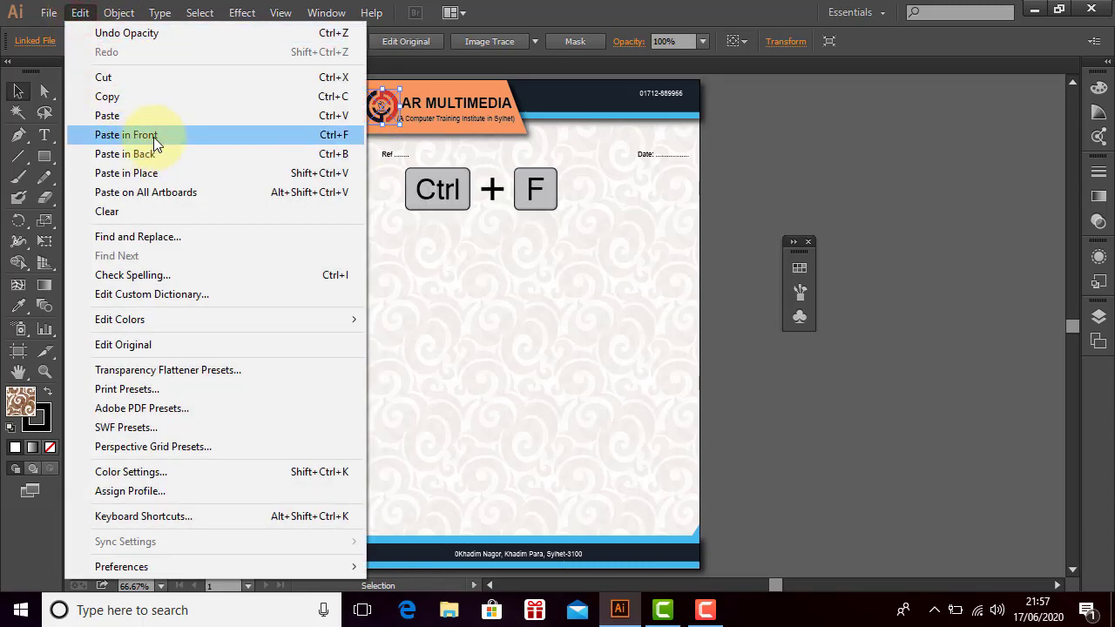
{"action": "left_click", "coordinate": [153, 137]}
{"action": "mouse_move", "coordinate": [384, 110]}
{"action": "left_mouse_down"}
{"action": "mouse_move", "coordinate": [509, 341]}
{"action": "mouse_move", "coordinate": [529, 345]}
{"action": "mouse_move", "coordinate": [575, 282]}
{"action": "left_mouse_up"}
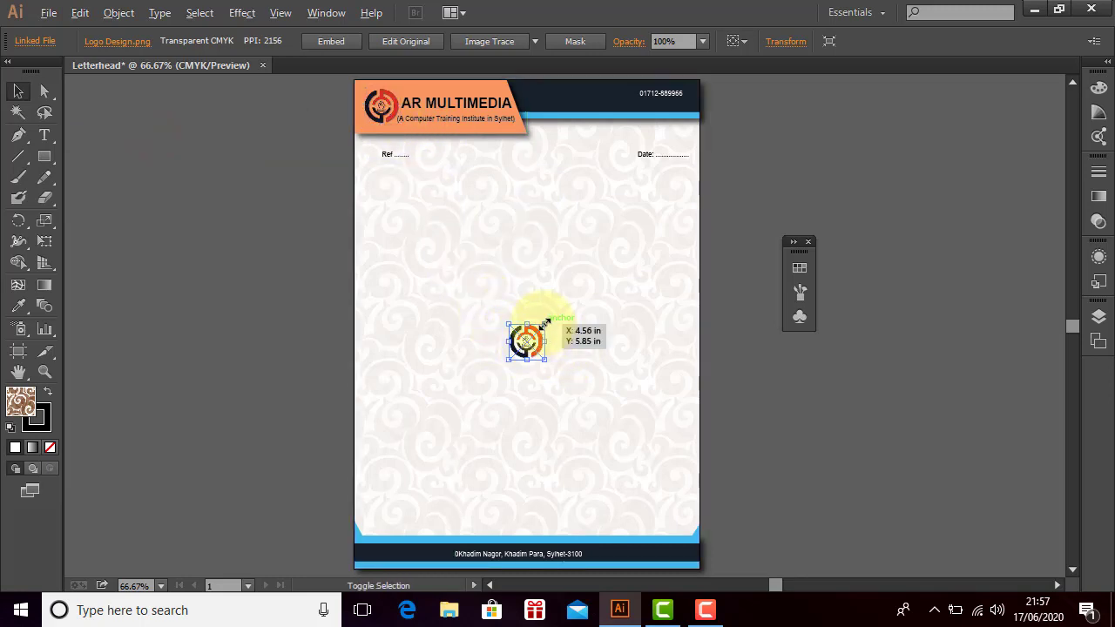
{"action": "left_click_drag", "start_coordinate": [526, 362], "coordinate": [520, 353]}
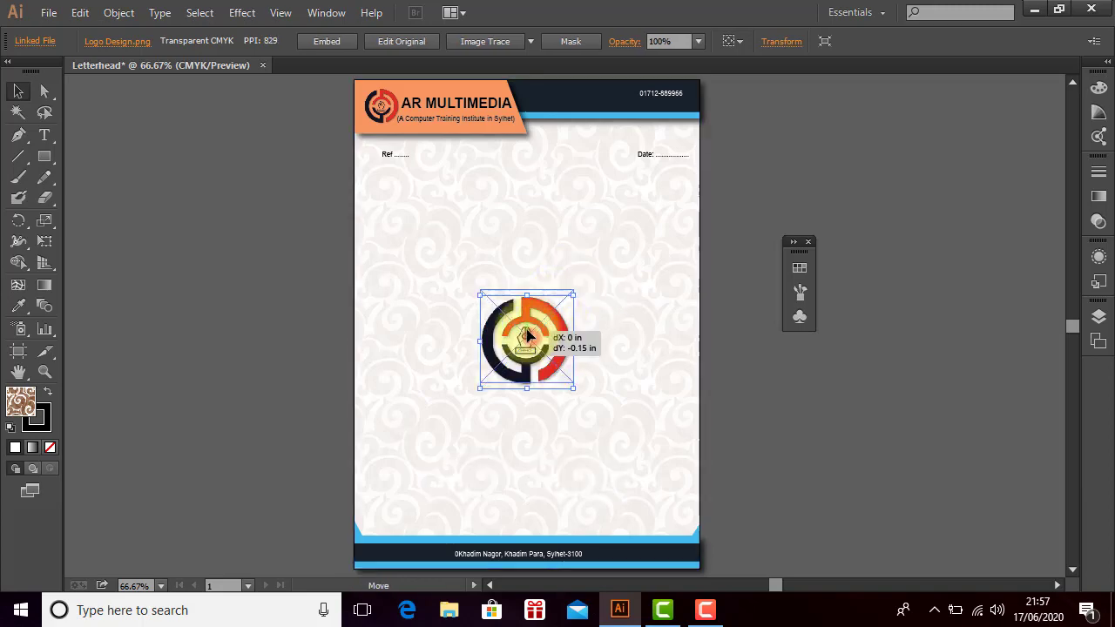
- Set the centred logo copy's opacity to 15% in the Transparency panel
{"action": "left_click", "coordinate": [326, 12]}
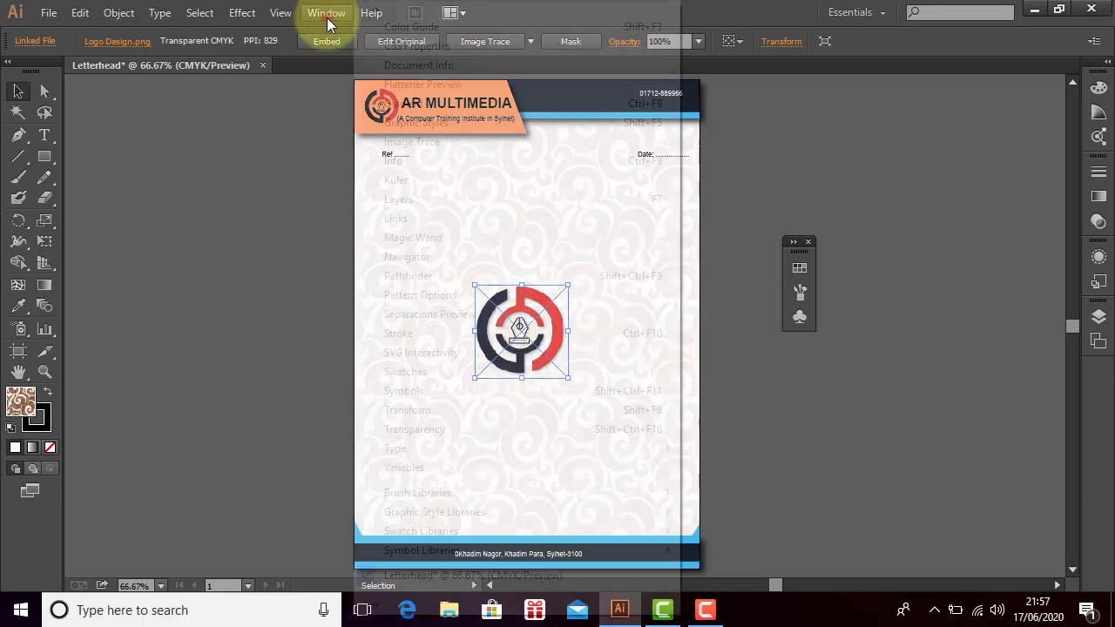
{"action": "left_click", "coordinate": [448, 433]}
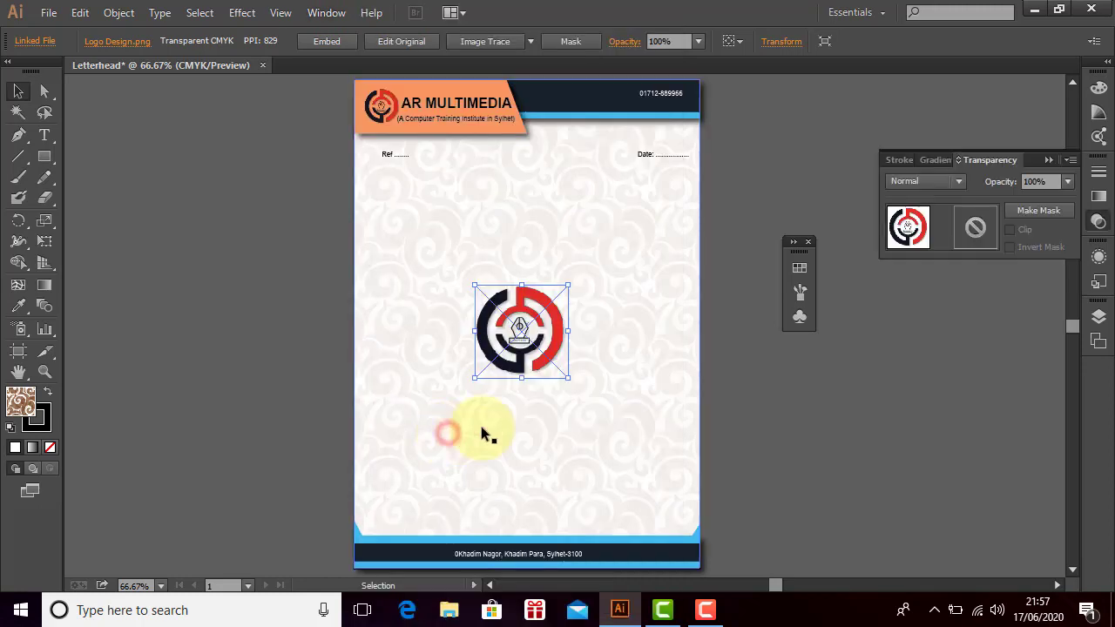
{"action": "left_click", "coordinate": [1049, 182]}
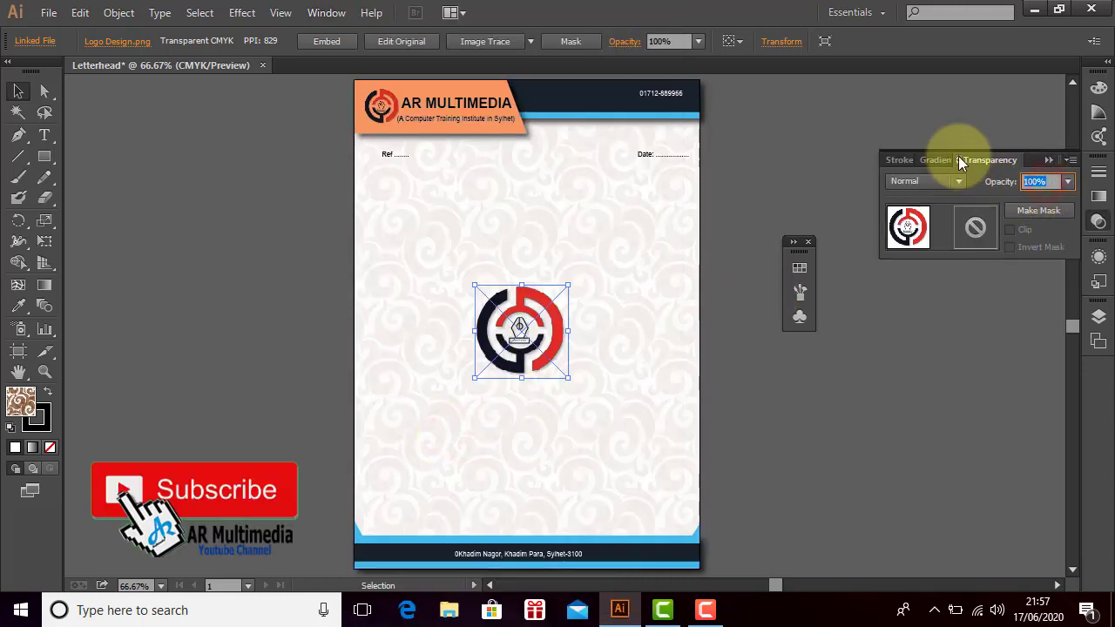
{"action": "key", "text": "Return"}
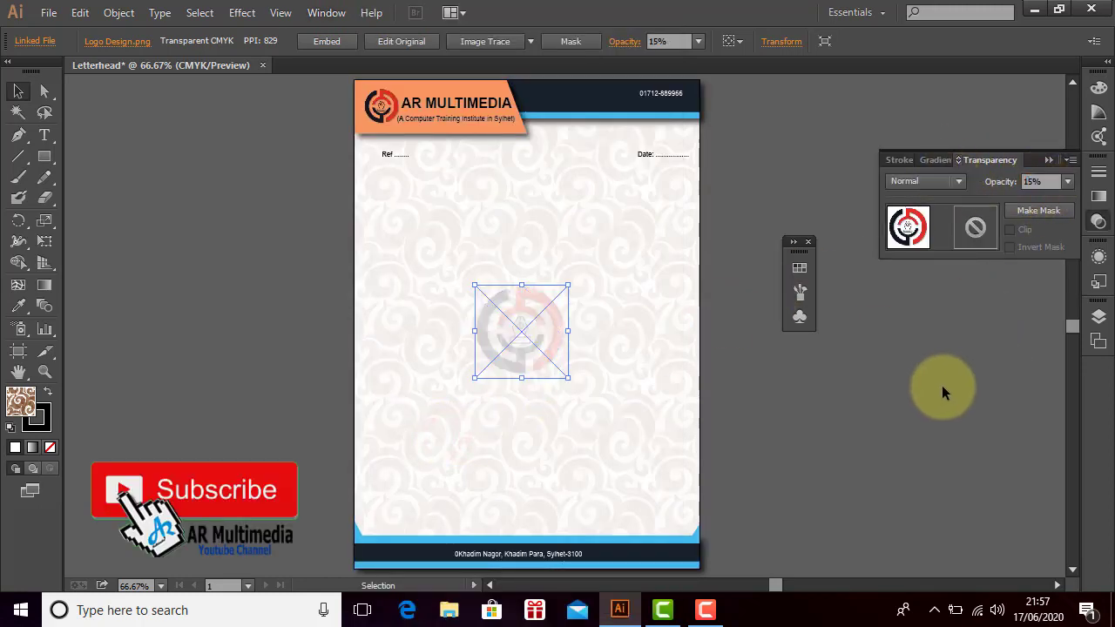
{"action": "left_click", "coordinate": [823, 406]}
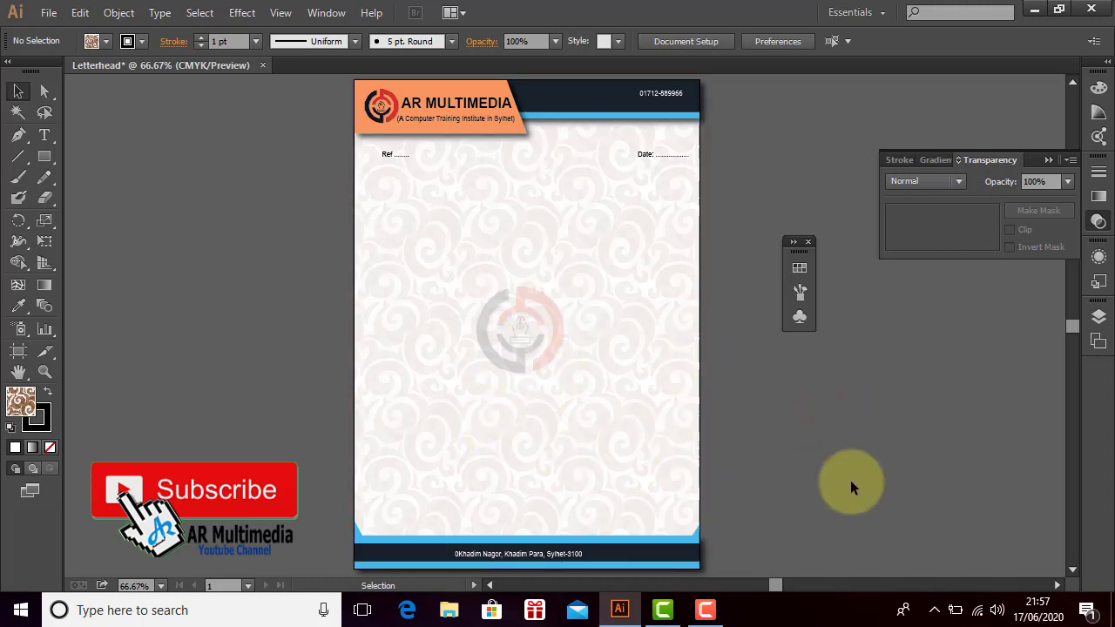
- Select every letterhead object with Select > All and combine them using Object > Group
{"action": "left_click", "coordinate": [200, 13]}
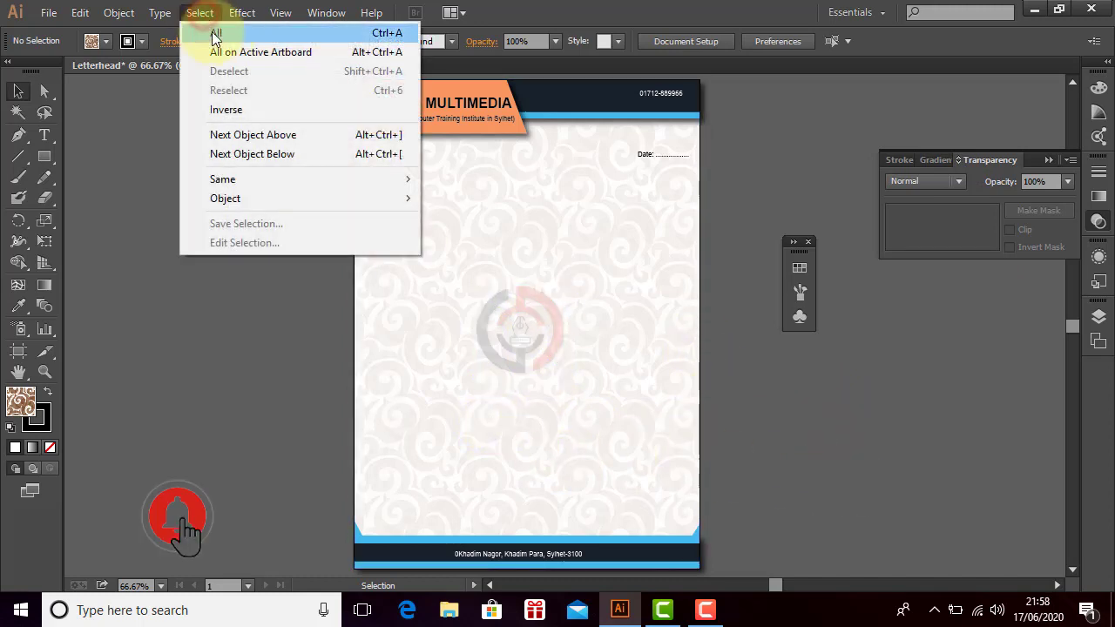
{"action": "left_click", "coordinate": [217, 32]}
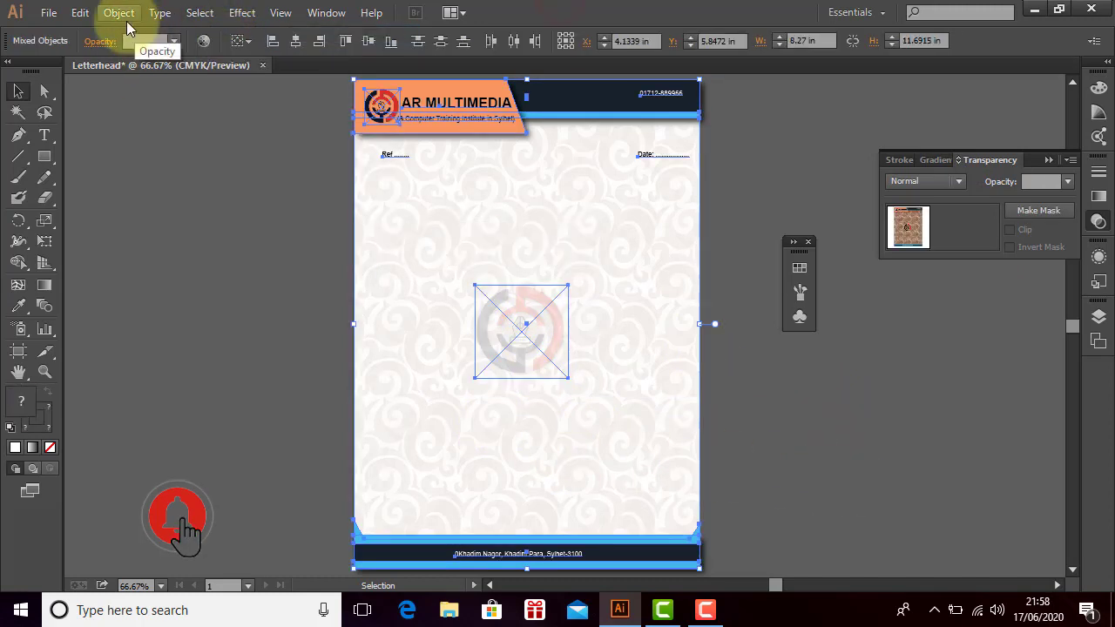
{"action": "left_click", "coordinate": [119, 13]}
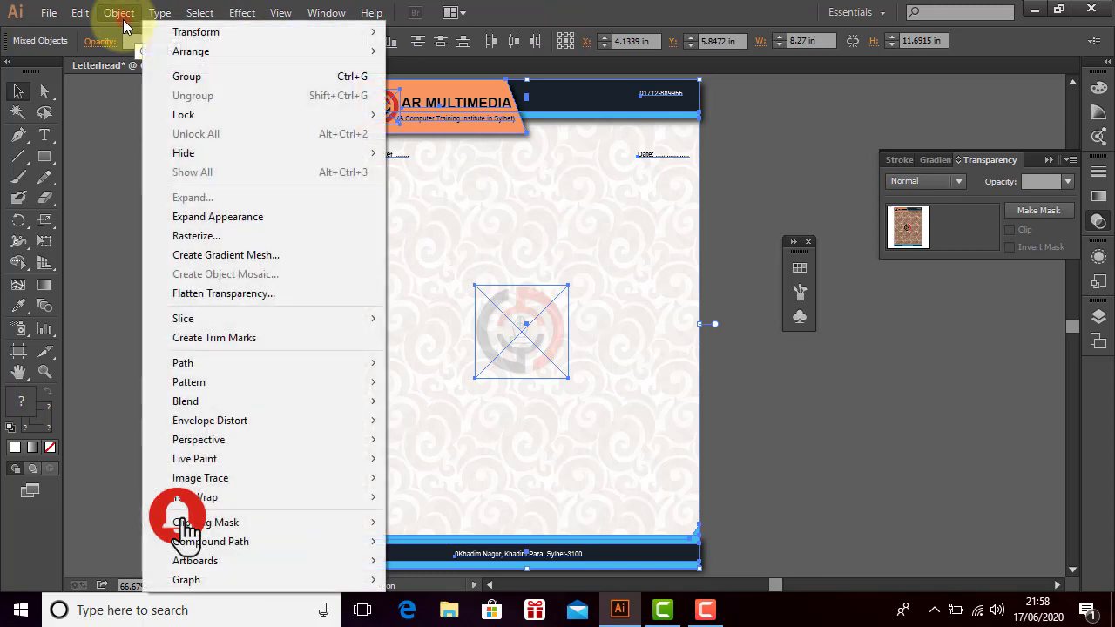
{"action": "left_click", "coordinate": [203, 78]}
{"action": "left_click", "coordinate": [211, 283]}
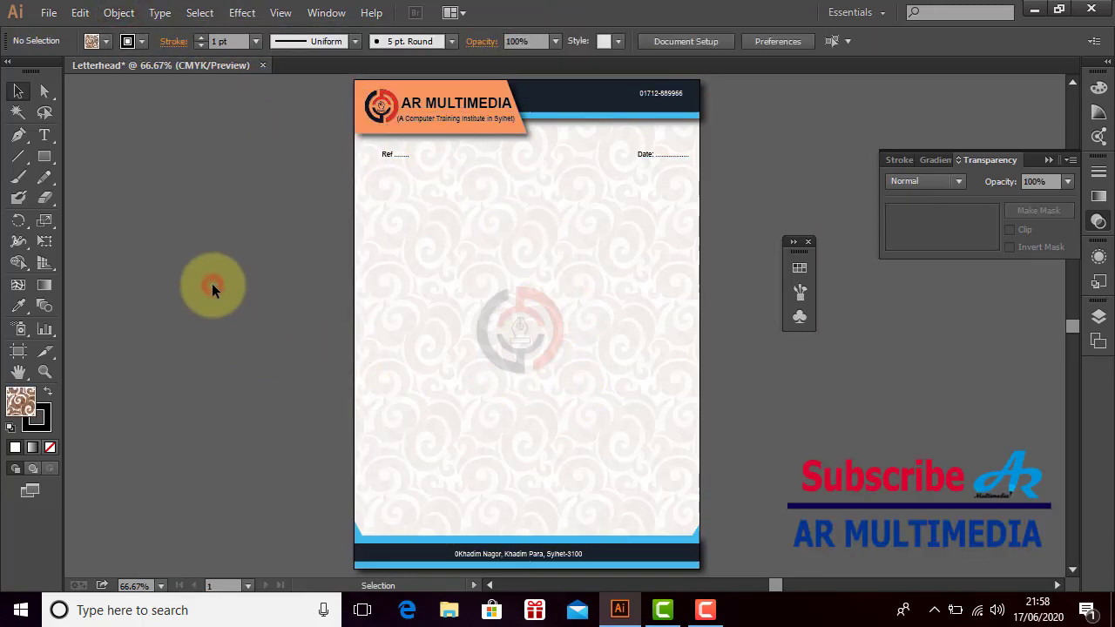
- Save as Letterhead.ai in Adobe Illustrator (*.AI) format, replacing the existing file
{"action": "key", "text": "ctrl+s"}
{"action": "left_click", "coordinate": [49, 13]}
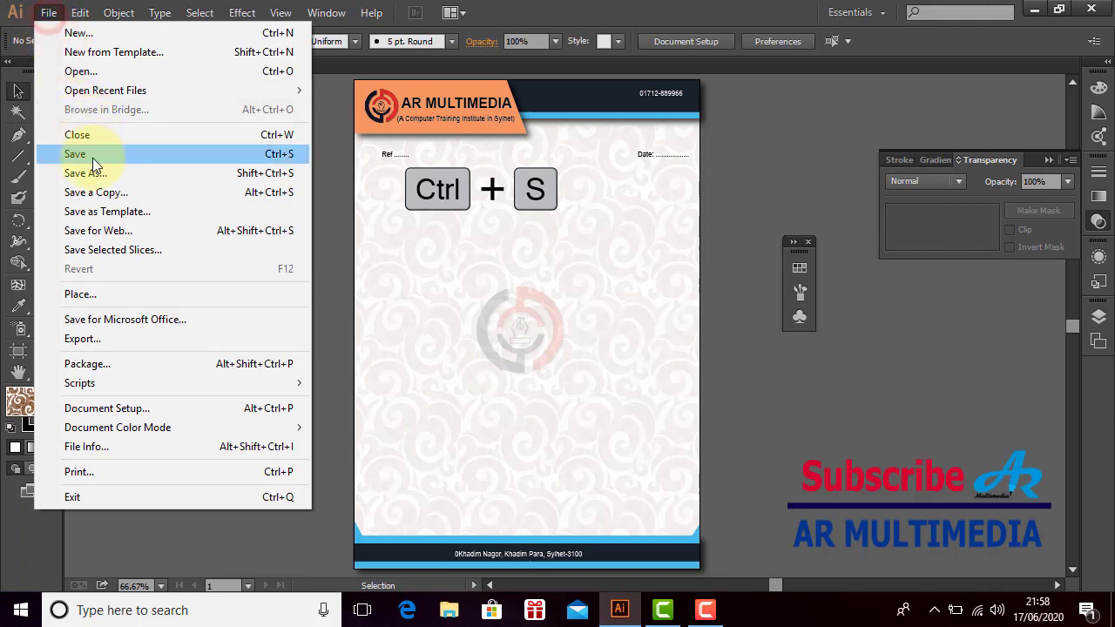
{"action": "left_click", "coordinate": [93, 159]}
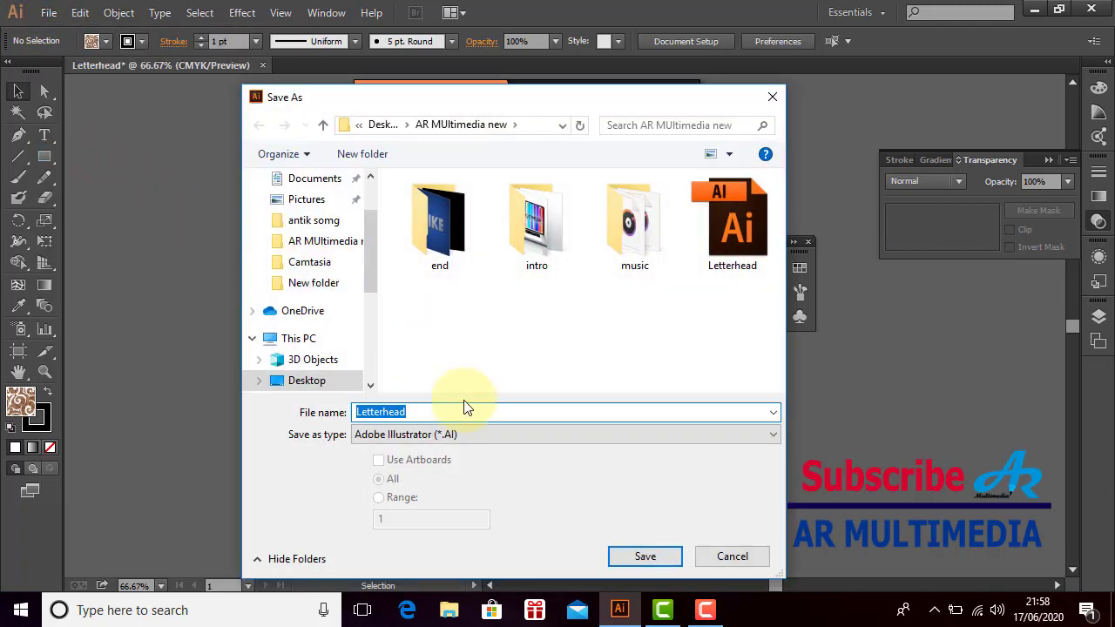
{"action": "left_click", "coordinate": [469, 434]}
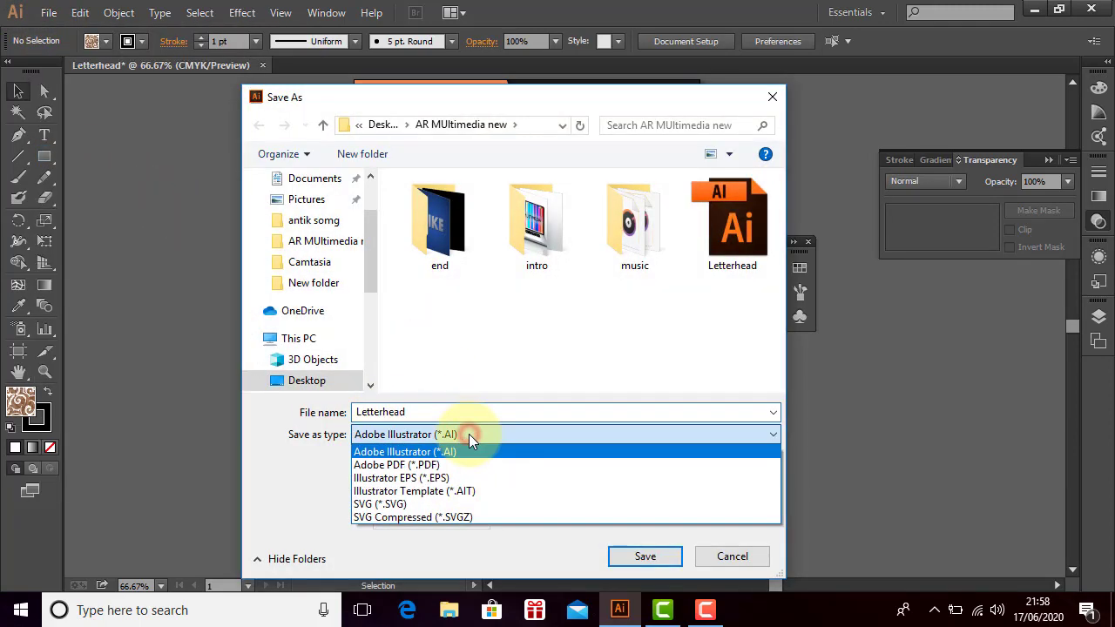
{"action": "left_click", "coordinate": [410, 451]}
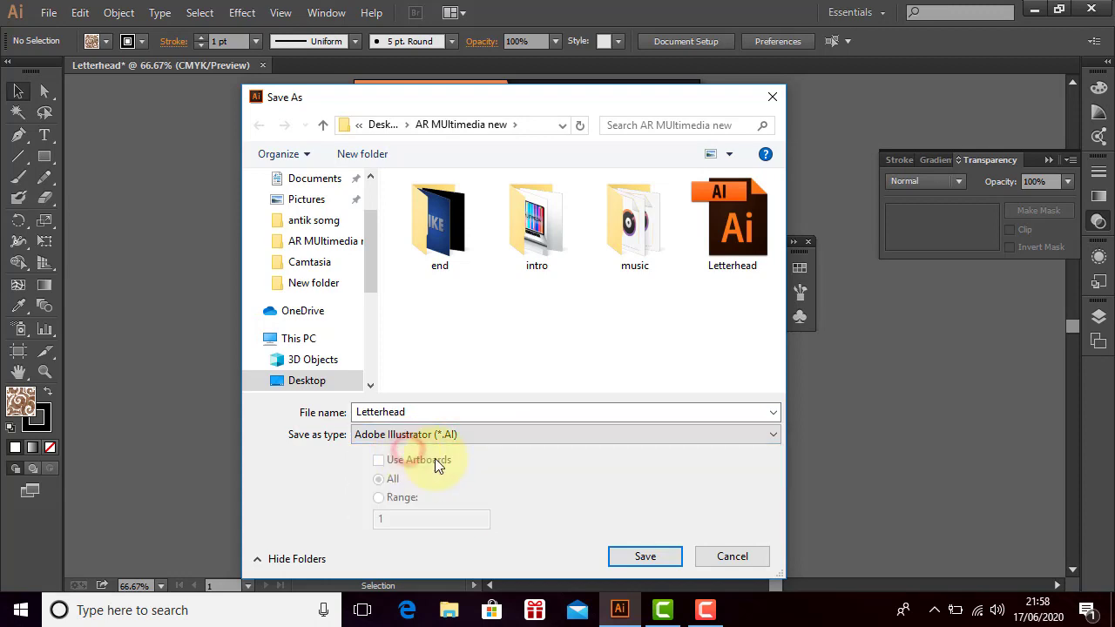
{"action": "left_click", "coordinate": [646, 558]}
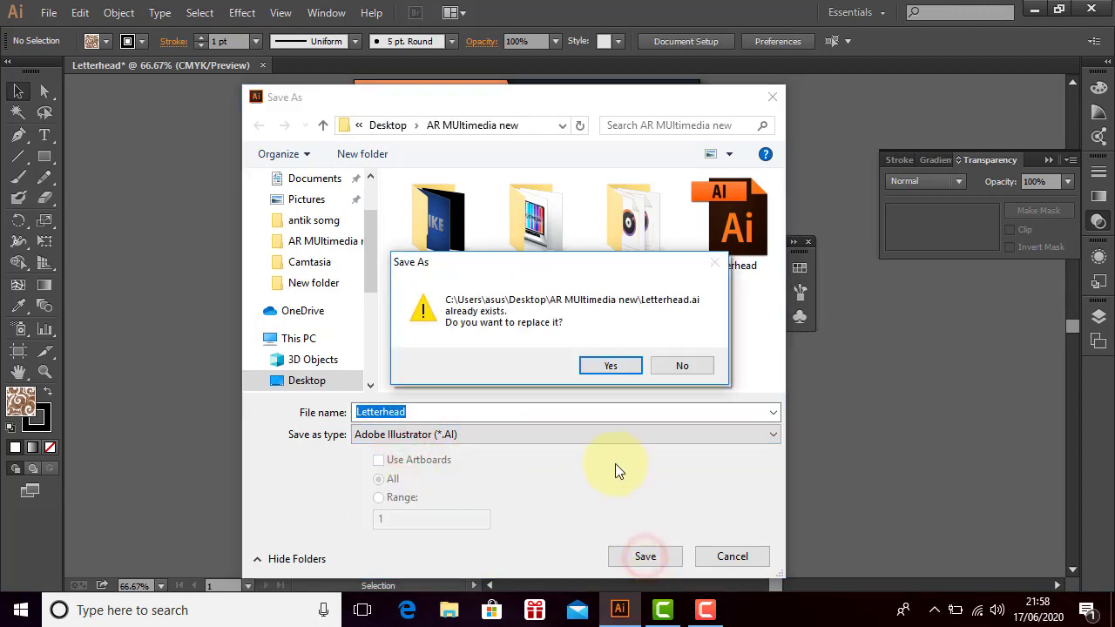
{"action": "left_click", "coordinate": [602, 368]}
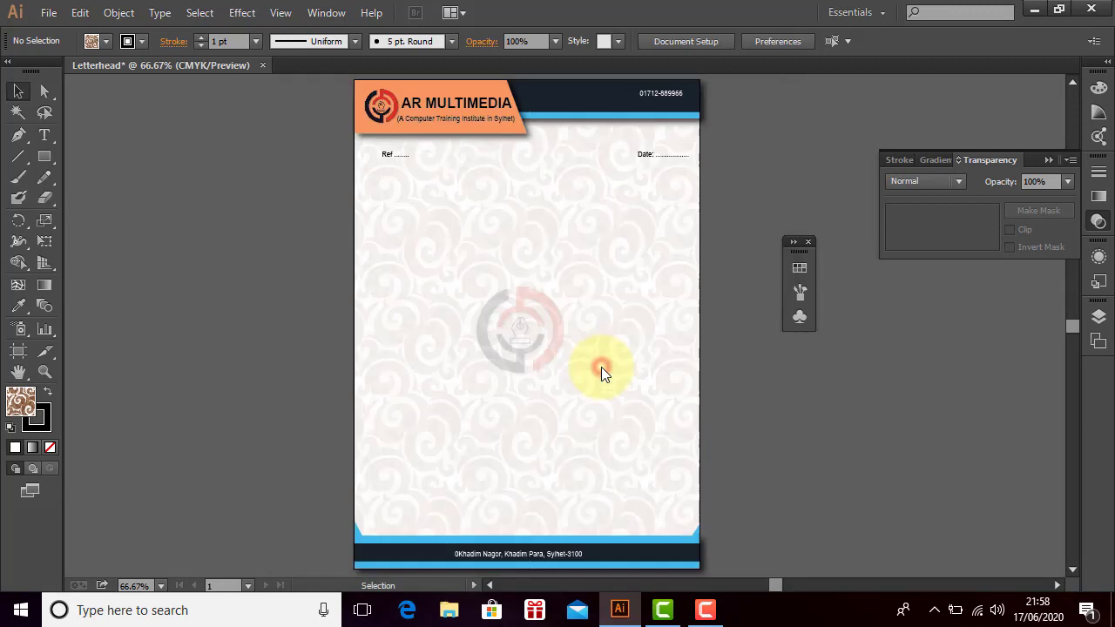